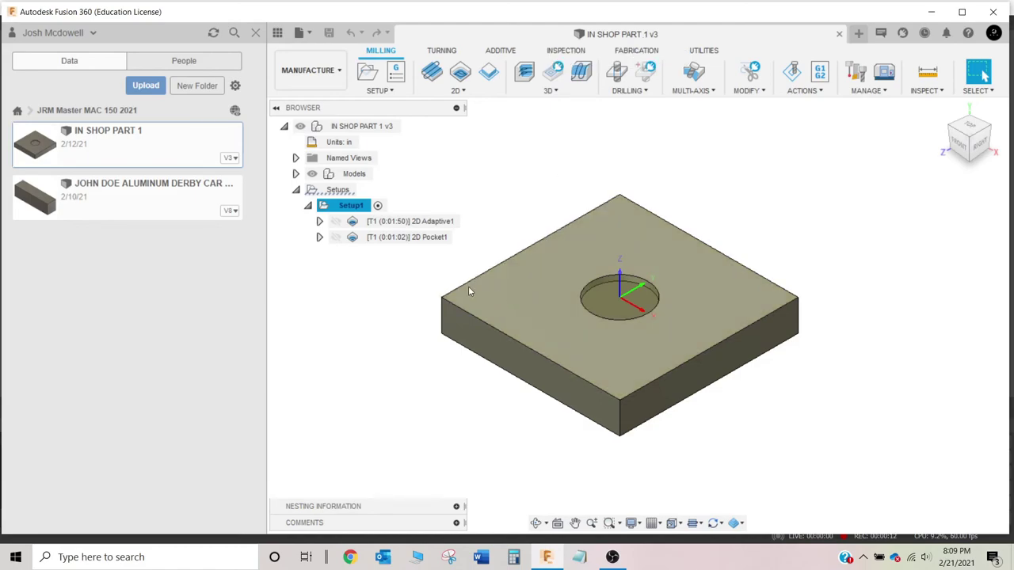
left_click(360, 317)
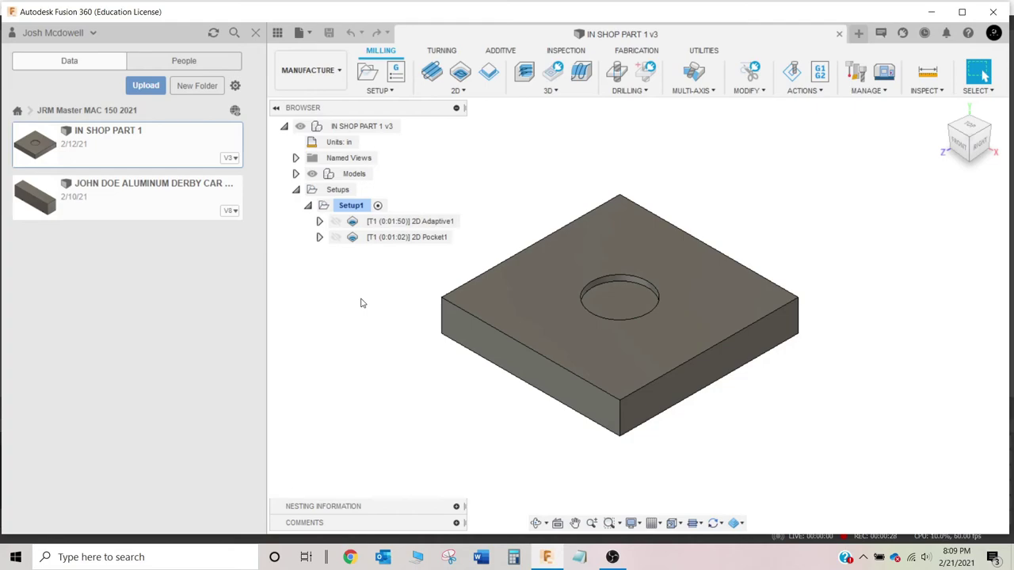
left_click(232, 159)
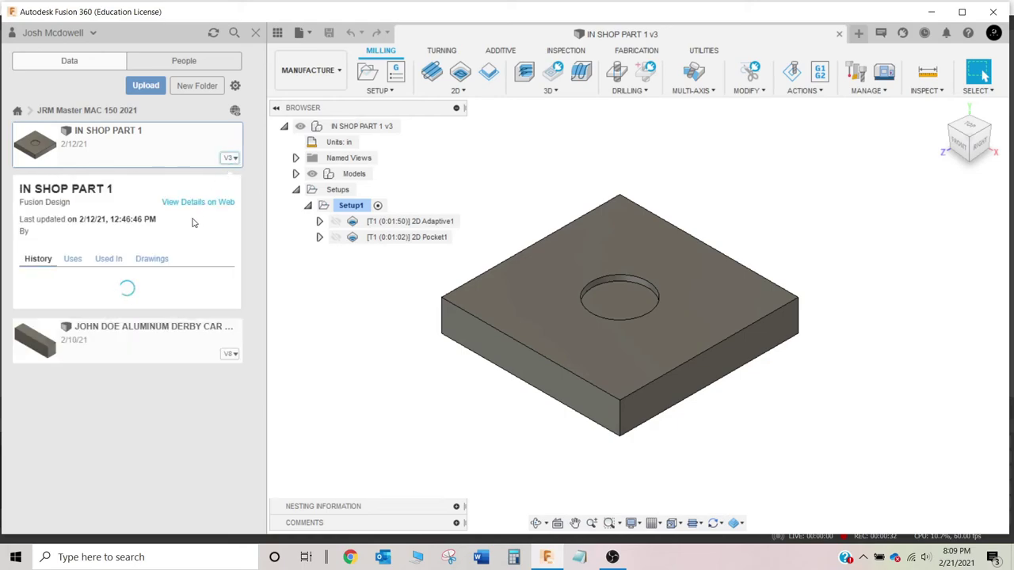
left_click(233, 160)
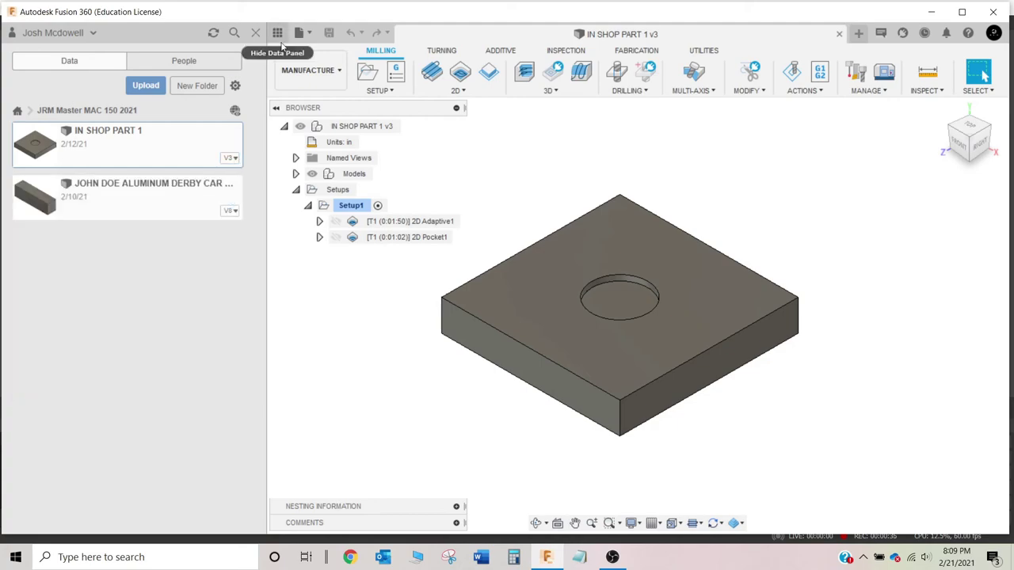
Step: Save a copy of the design under the name IN SHOP PART 2 in the same project location
left_click(309, 34)
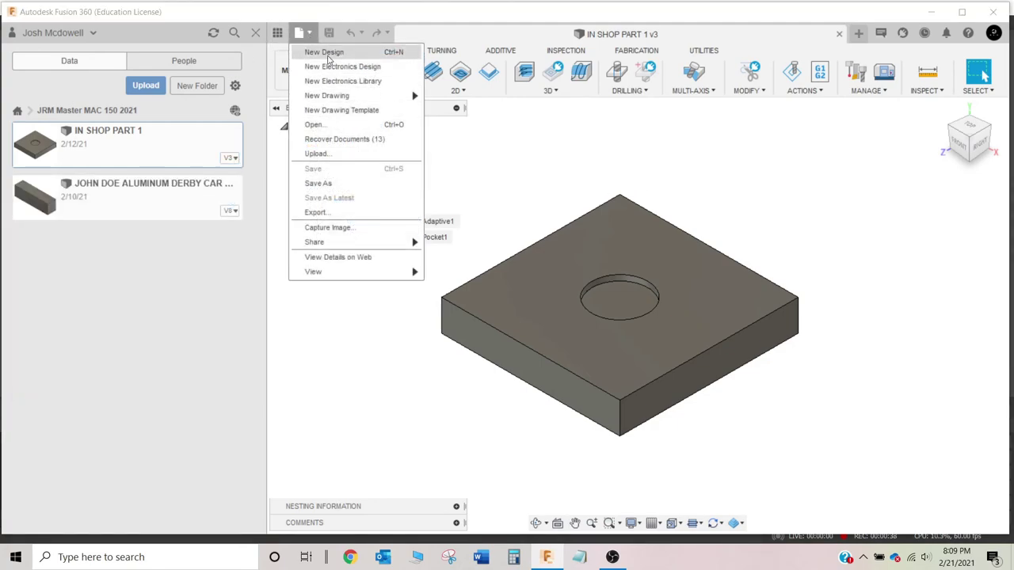
left_click(320, 184)
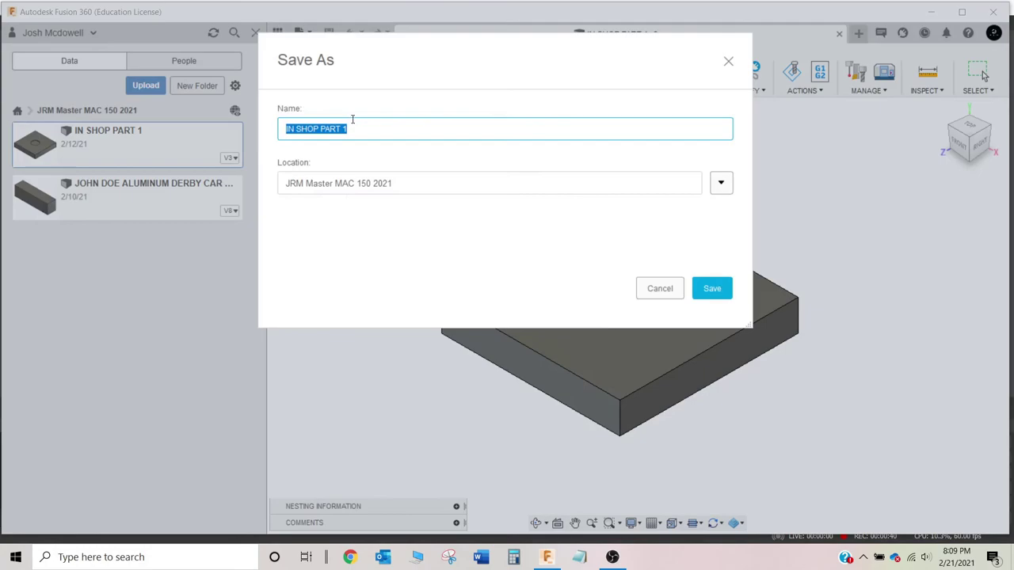
left_click(360, 128)
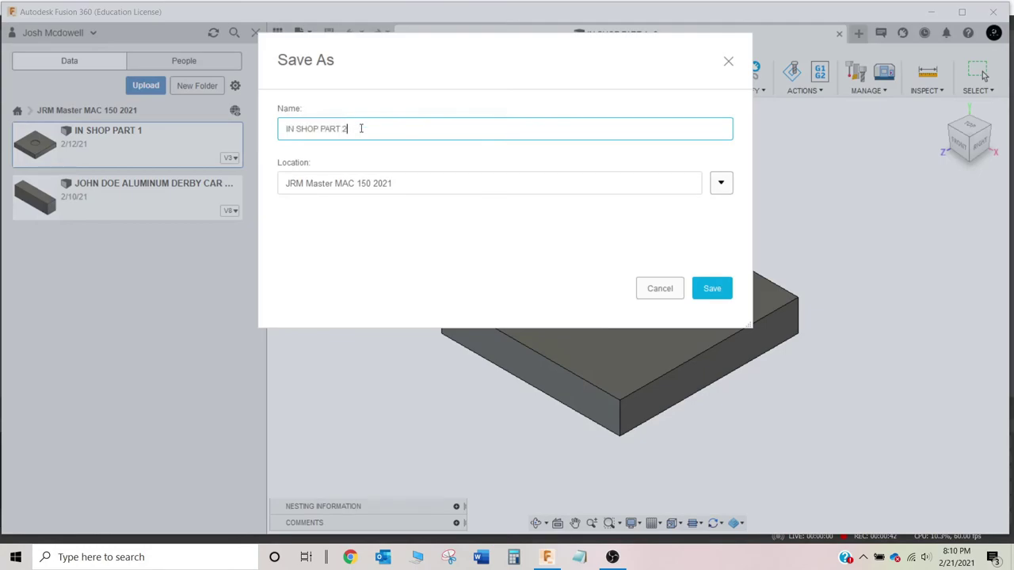
left_click(713, 289)
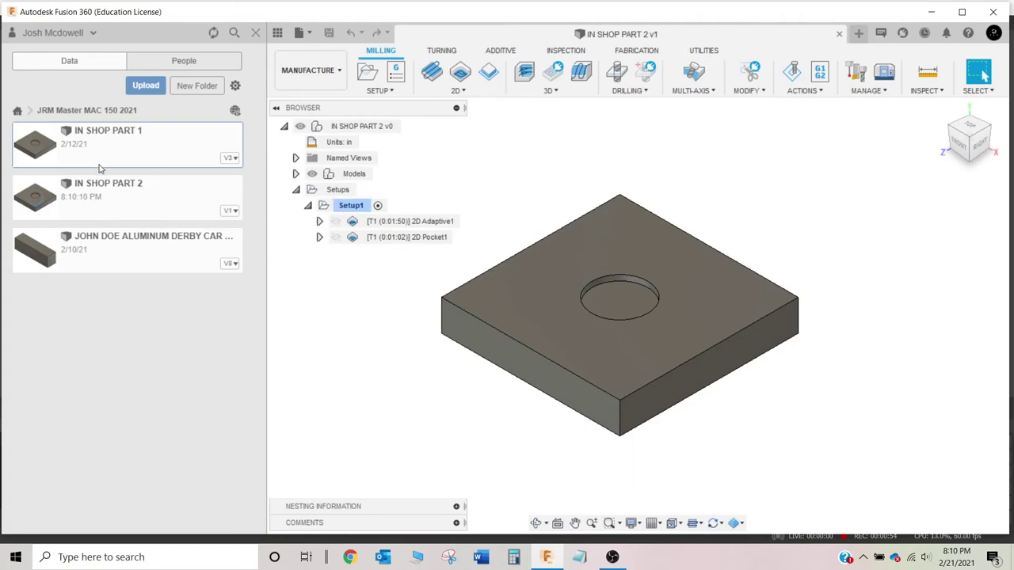
Step: Hide the project file list and switch from the Manufacture workspace to the Design workspace
left_click(256, 33)
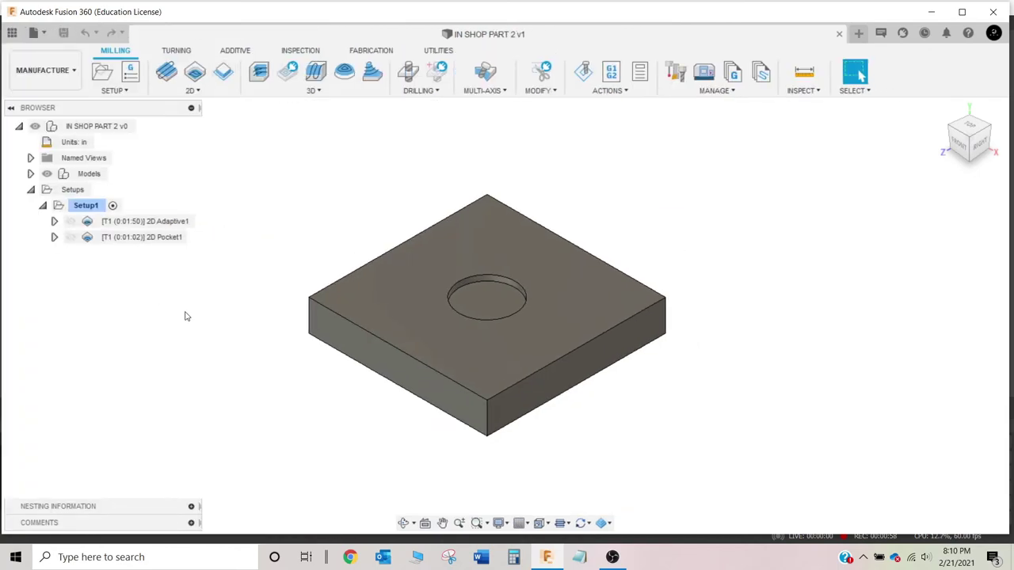
left_click(78, 79)
left_click(36, 101)
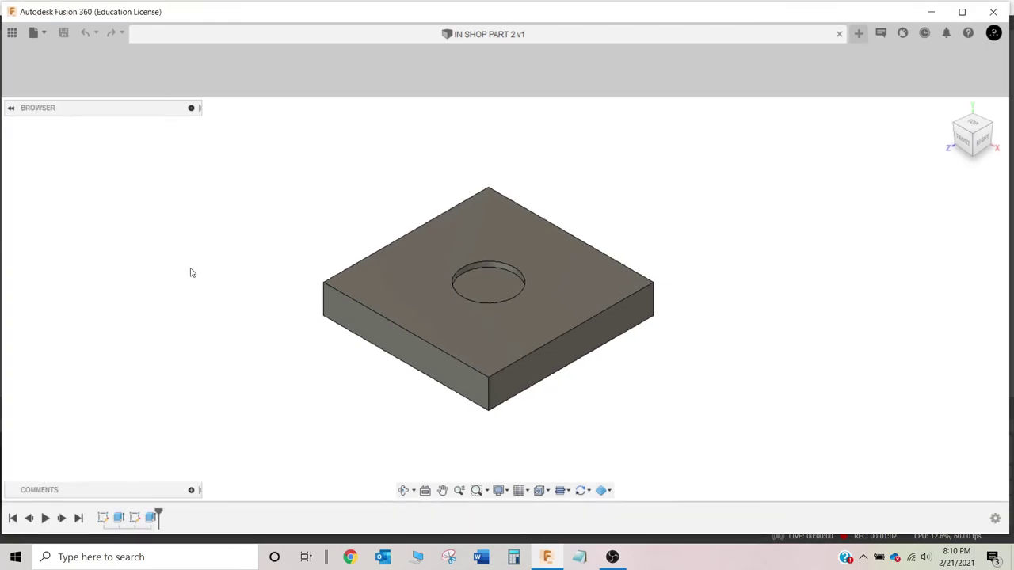
Step: Create a new sketch on the top face of the square plate
middle_click_drag(360, 282, 399, 341, "shift")
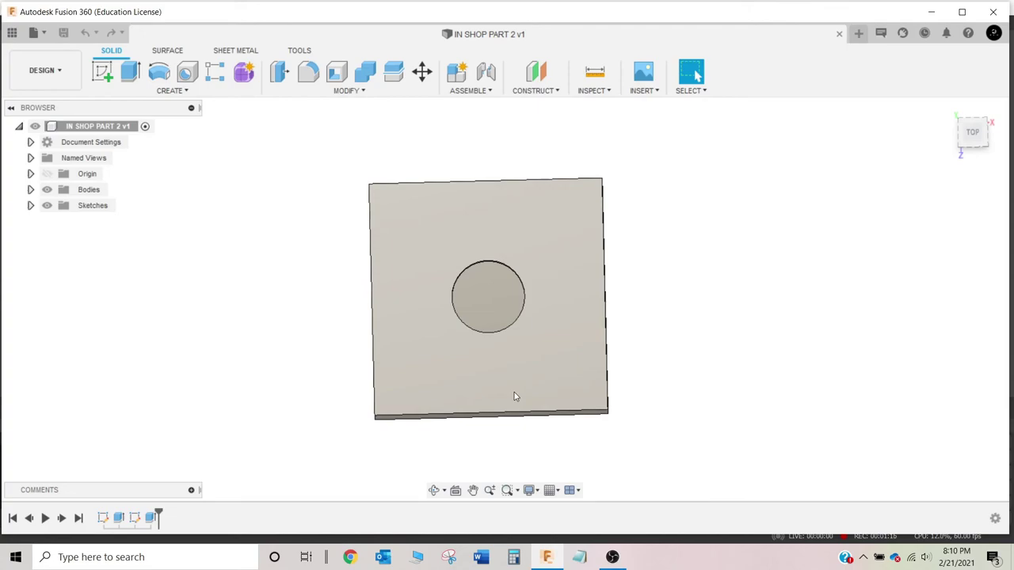
middle_click_drag(493, 400, 462, 330, "shift")
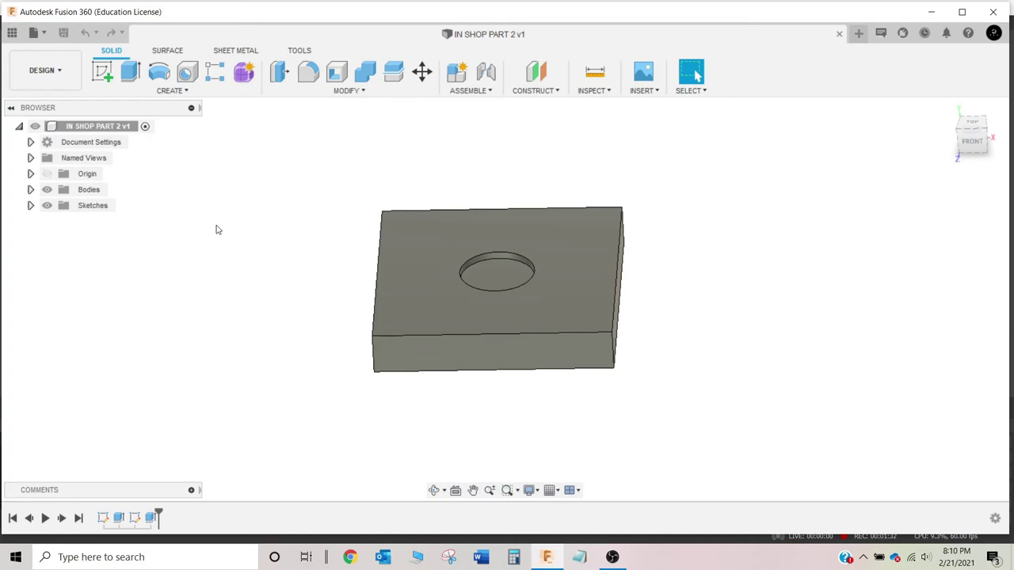
left_click(173, 92)
left_click(125, 119)
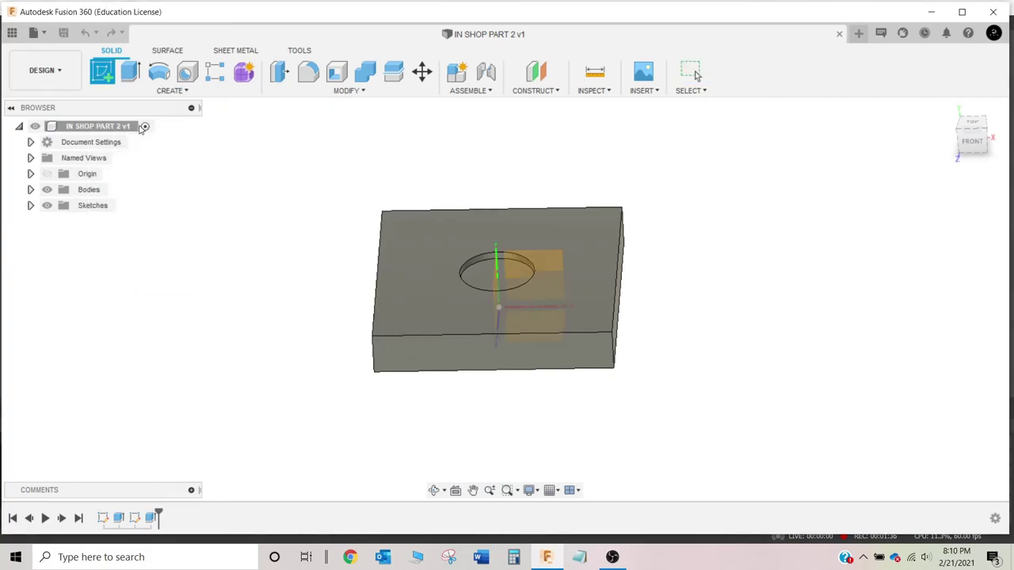
left_click(430, 252)
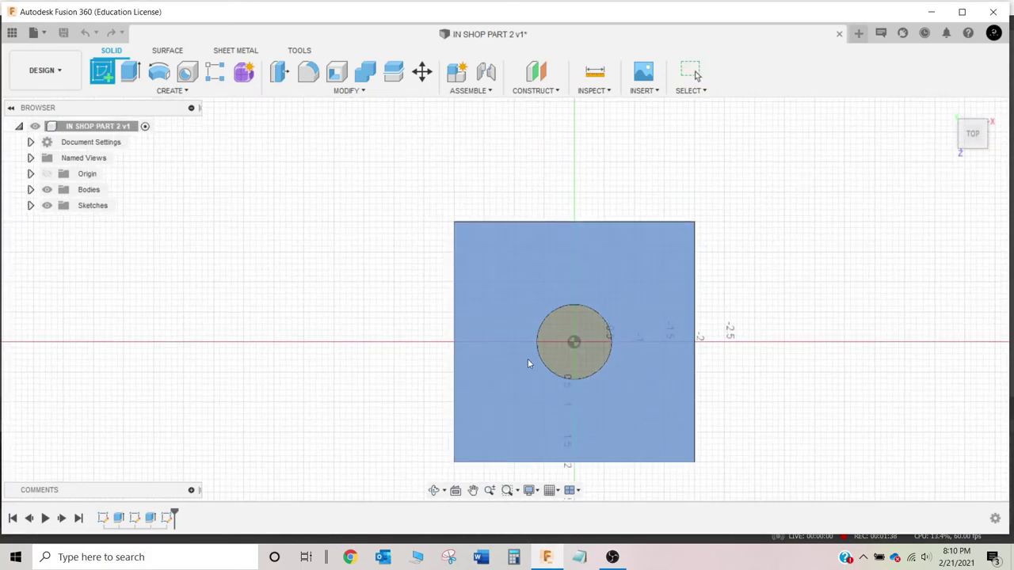
left_click(473, 490)
left_click_drag(645, 460, 553, 422)
key("Escape")
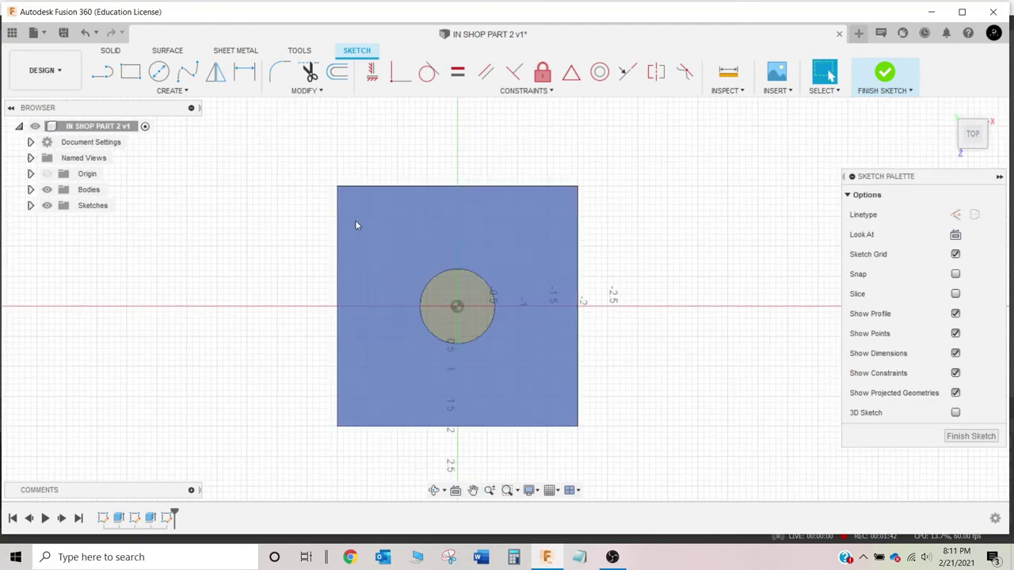
Step: Sketch a center rectangle from the origin that surrounds the circular pocket and stays inside the plate's edges
left_click(187, 91)
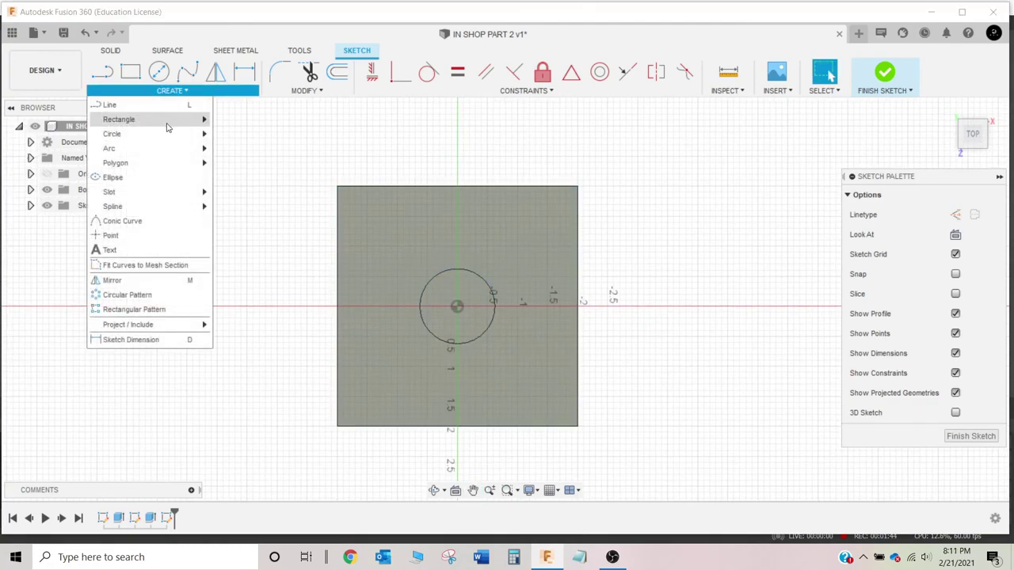
mouse_move(166, 121)
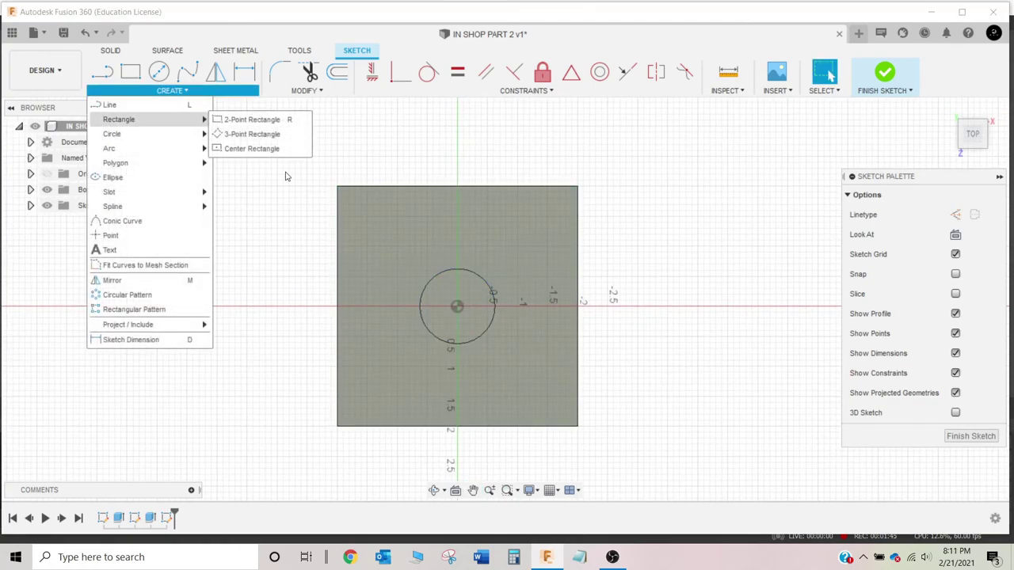
left_click(254, 150)
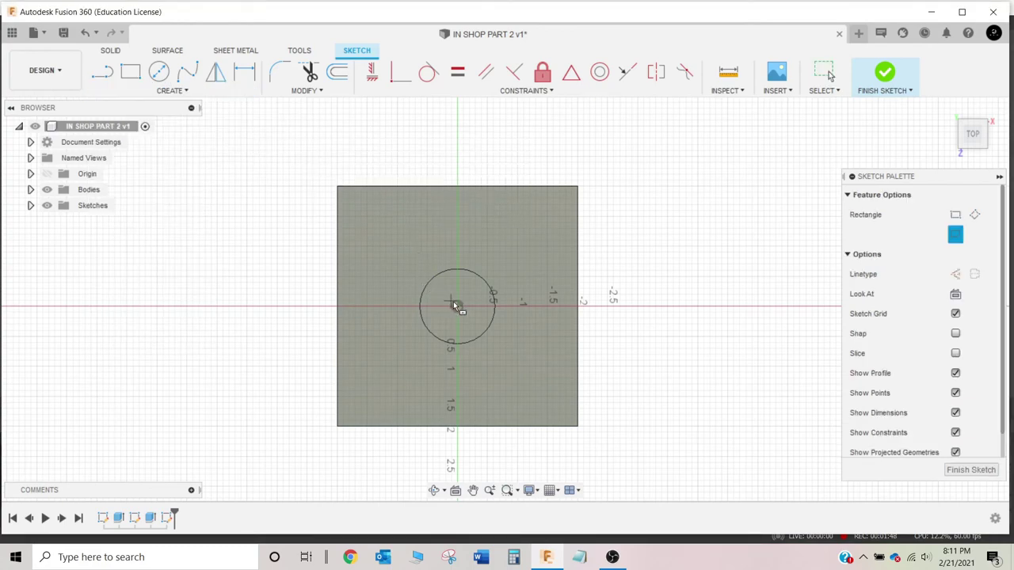
left_click(457, 307)
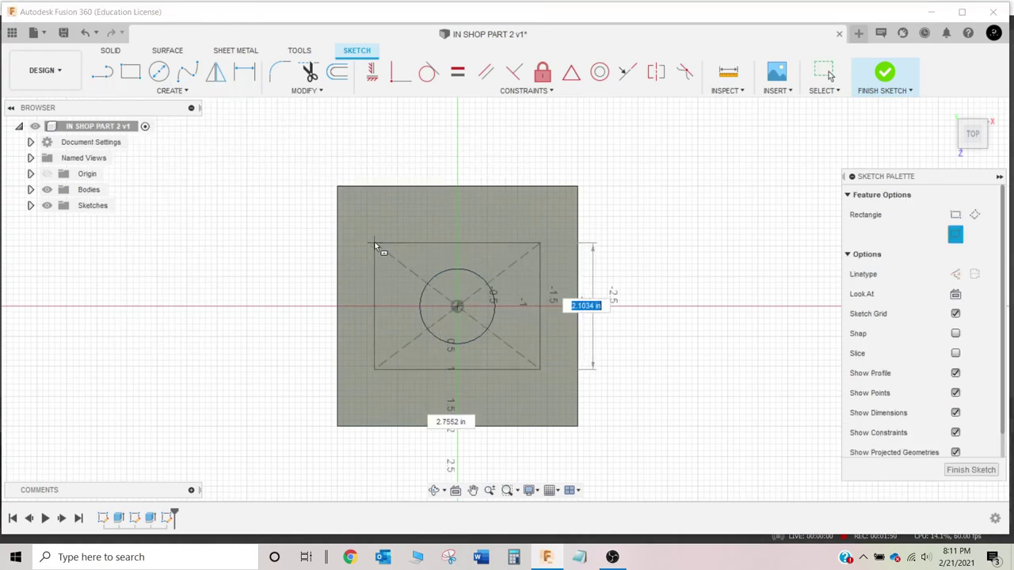
left_click(382, 235)
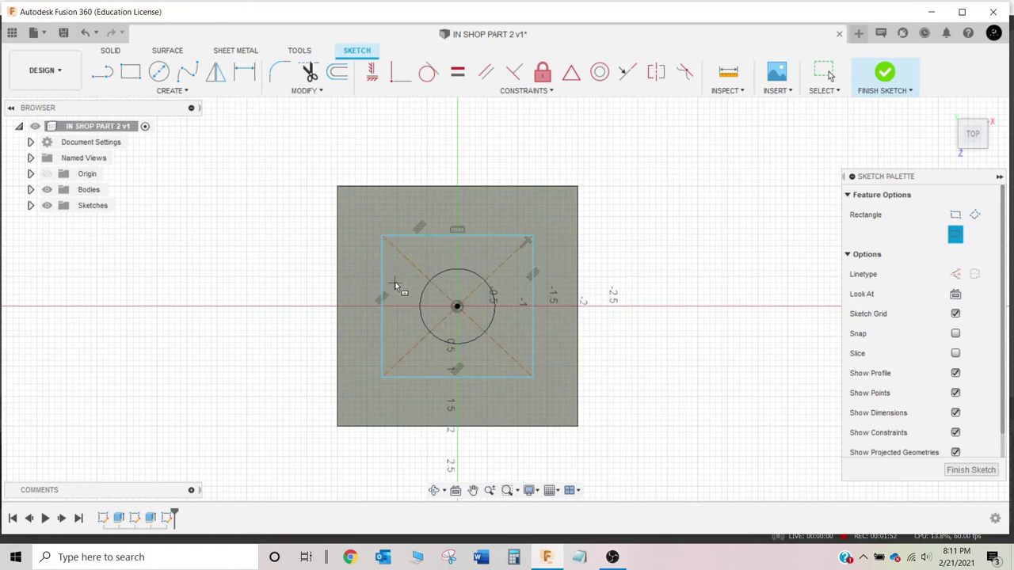
key("Escape")
Step: Try converting the sketched rectangle to construction lines, and undo that conversion
mouse_move(543, 384)
left_mouse_down()
mouse_move(431, 329)
mouse_move(375, 226)
mouse_move(379, 239)
left_mouse_up()
key("Escape")
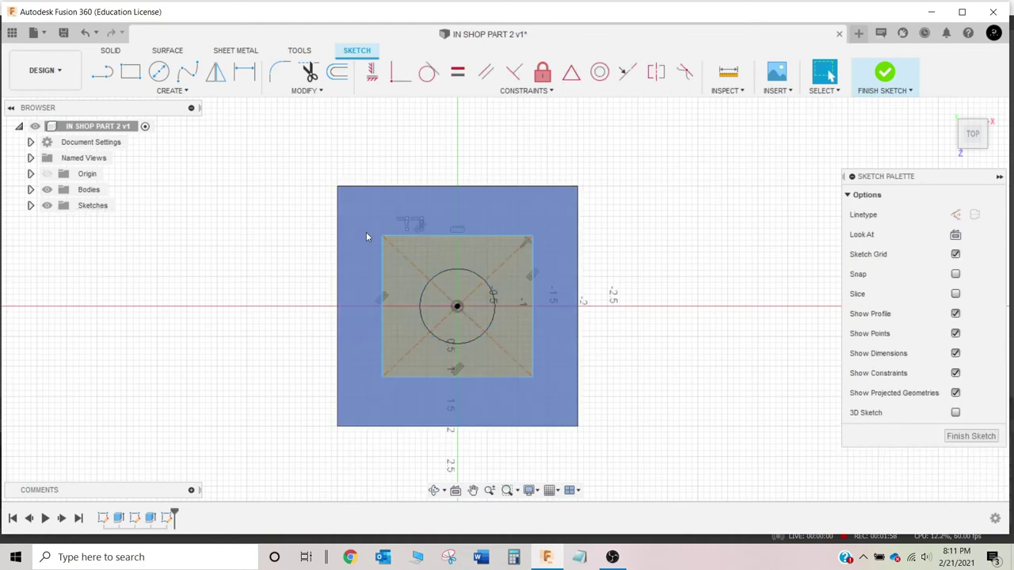
left_click_drag(373, 225, 542, 390)
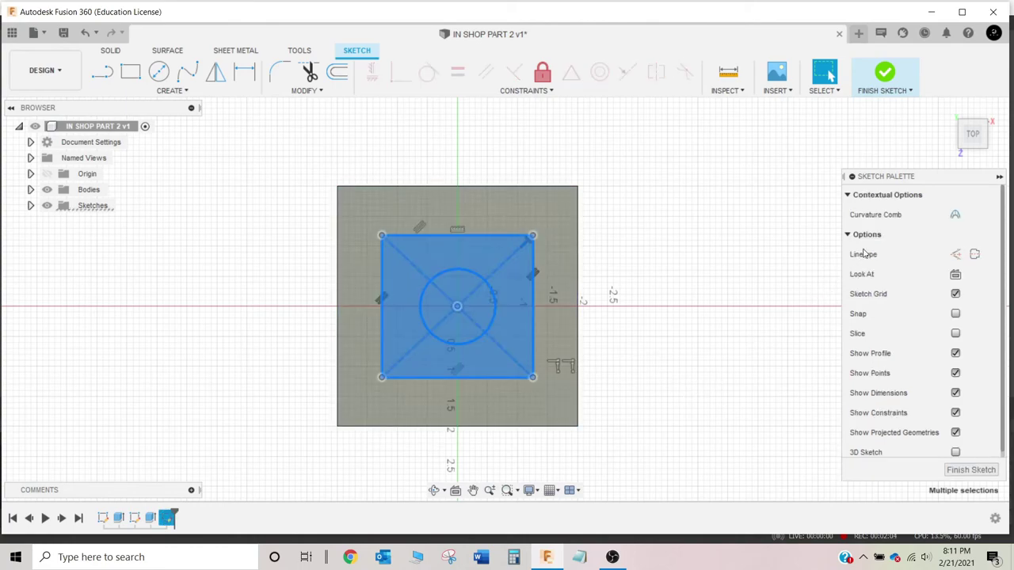
left_click(956, 255)
left_click(608, 323)
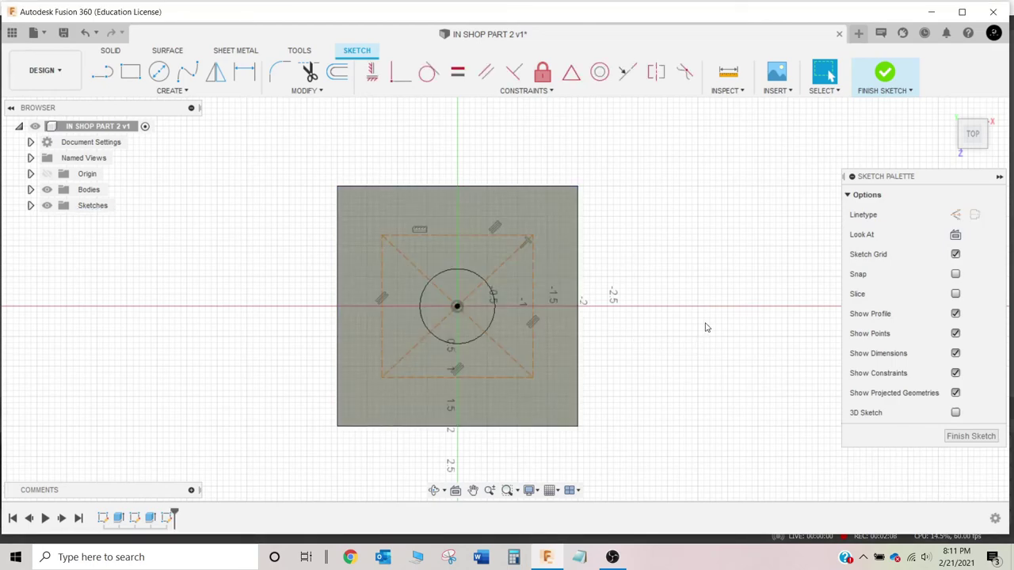
key("ctrl+z")
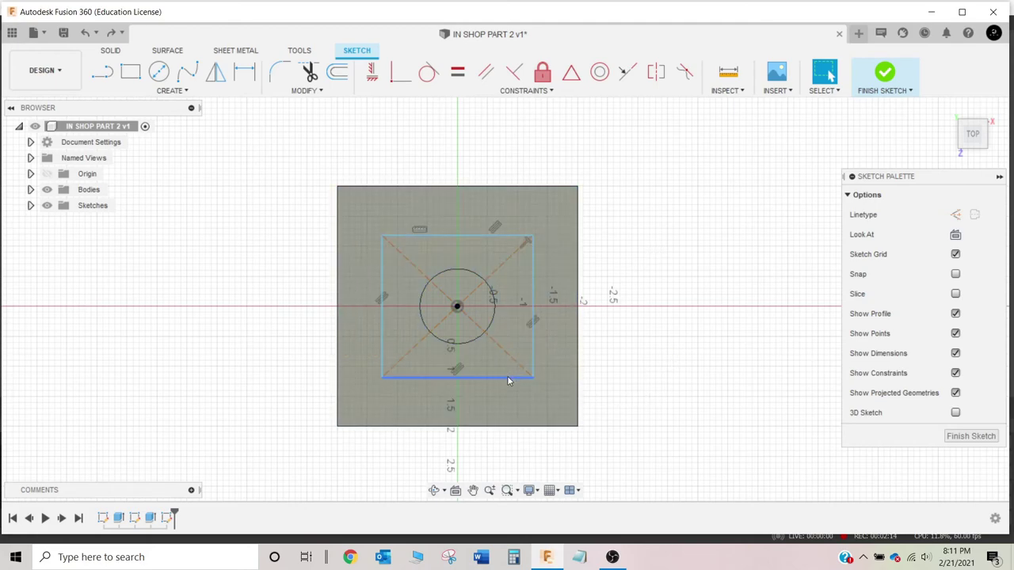
left_click(512, 378)
left_click(426, 236)
left_click(533, 264)
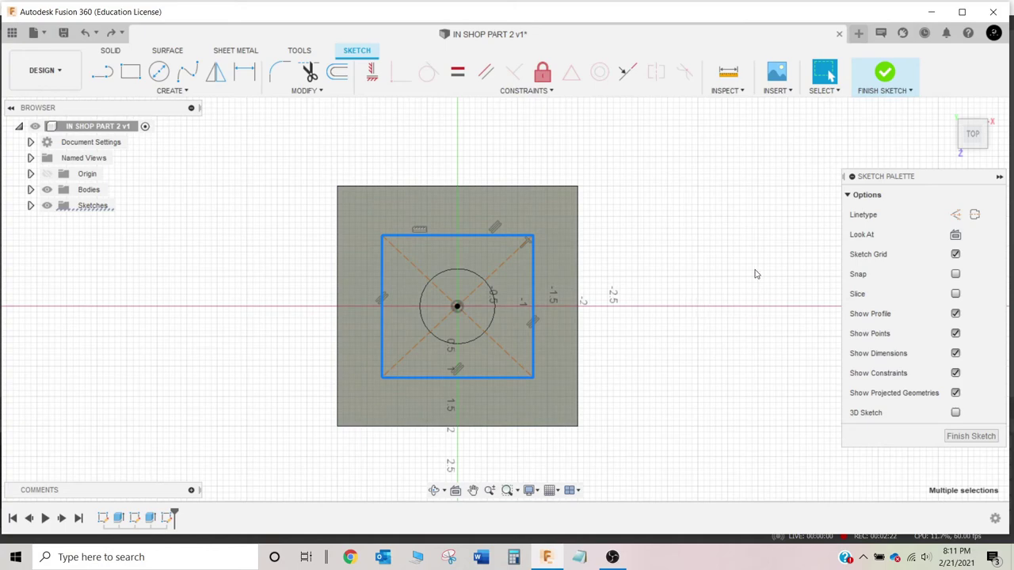
left_click(709, 278)
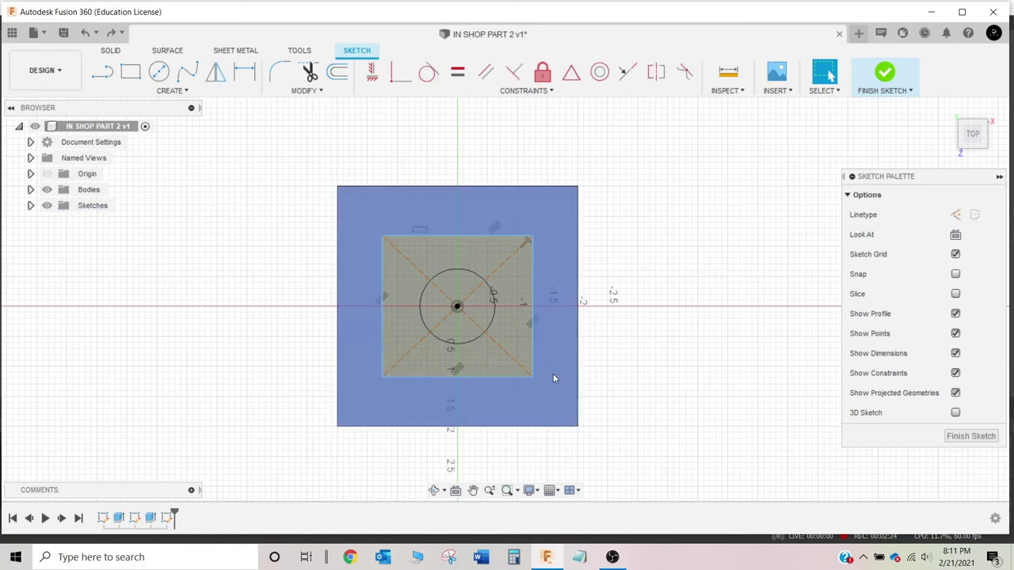
left_click_drag(553, 385, 374, 314)
left_click(619, 408)
mouse_move(552, 389)
left_mouse_down()
mouse_move(430, 331)
mouse_move(368, 256)
mouse_move(357, 216)
left_mouse_up()
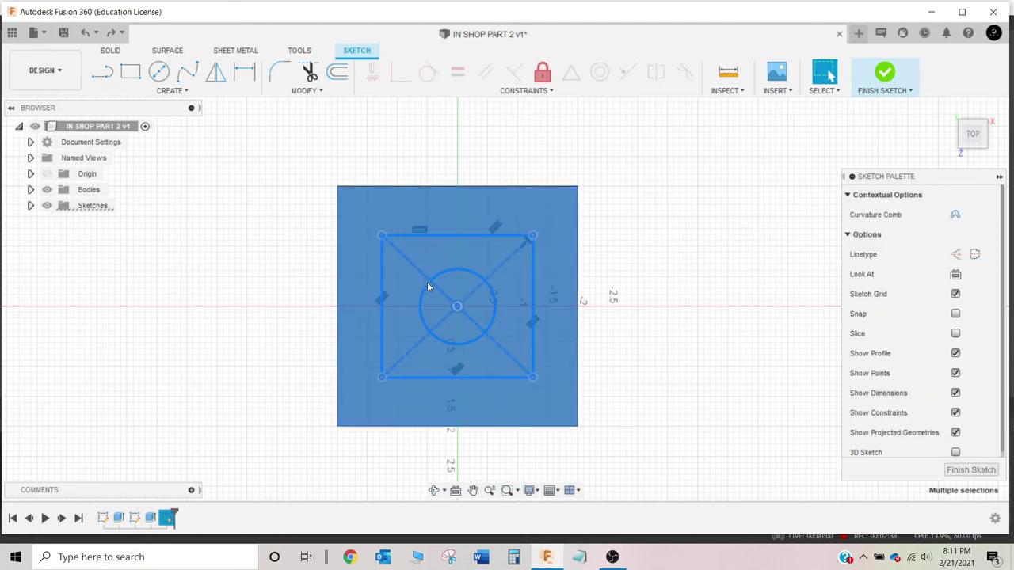
left_click(650, 396)
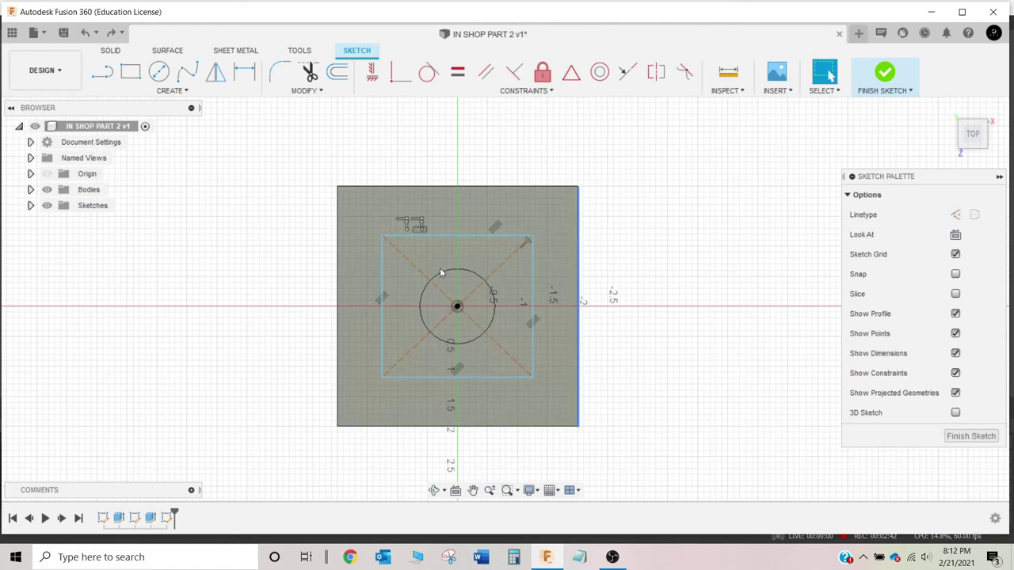
Step: Convert all four sides of the sketched center rectangle to construction lines
mouse_move(360, 216)
left_mouse_down()
mouse_move(379, 249)
mouse_move(558, 353)
mouse_move(554, 389)
left_mouse_up()
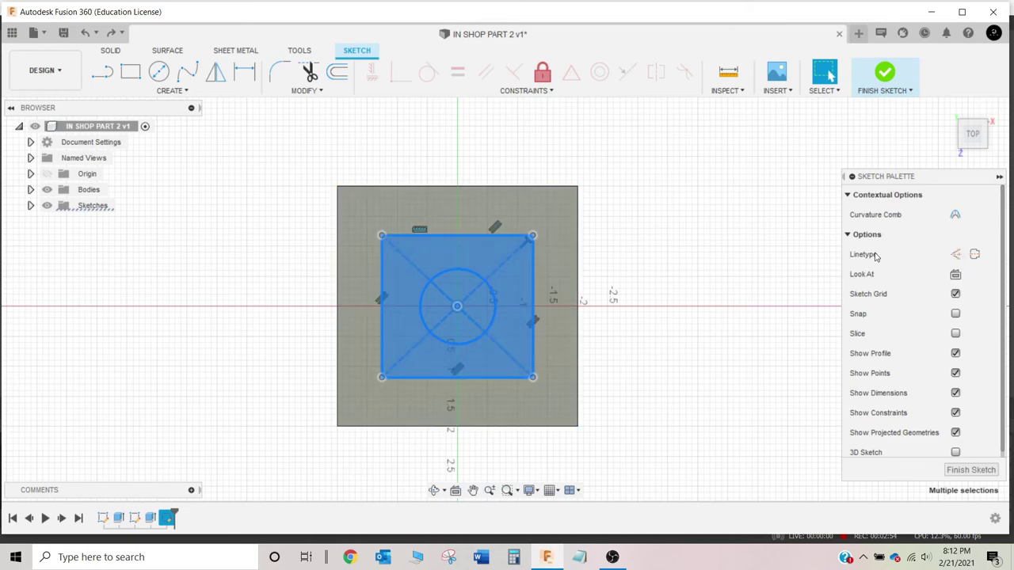
left_click(955, 255)
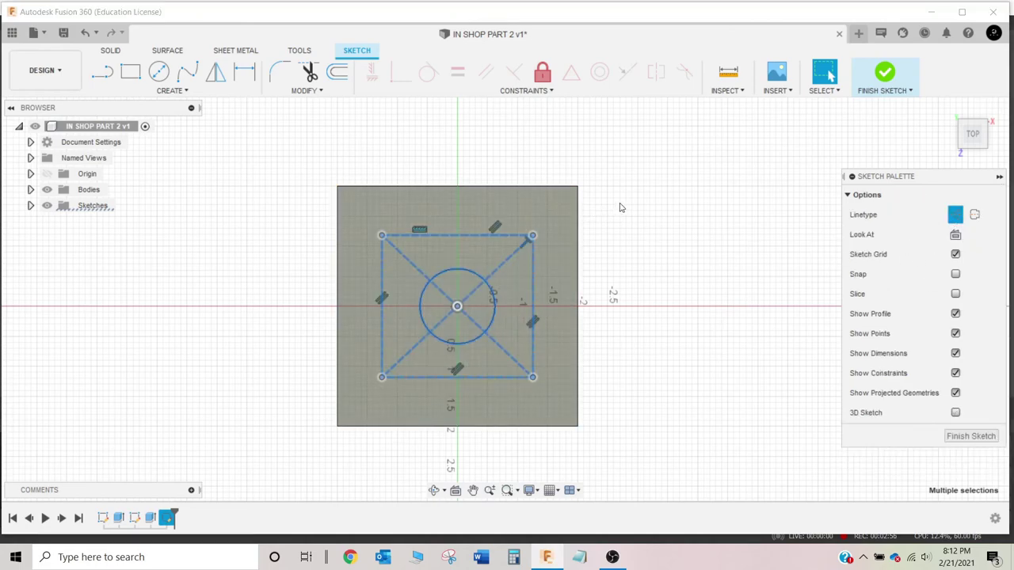
left_click(621, 209)
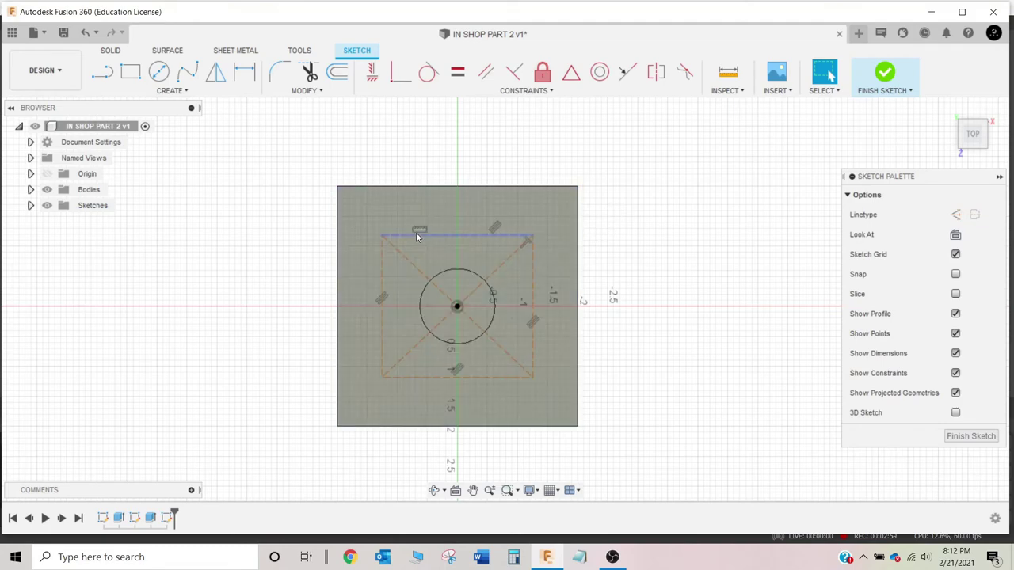
Step: Dimension the construction rectangle's horizontal side to 2.5 in, placing the dimension above the plate
key("d")
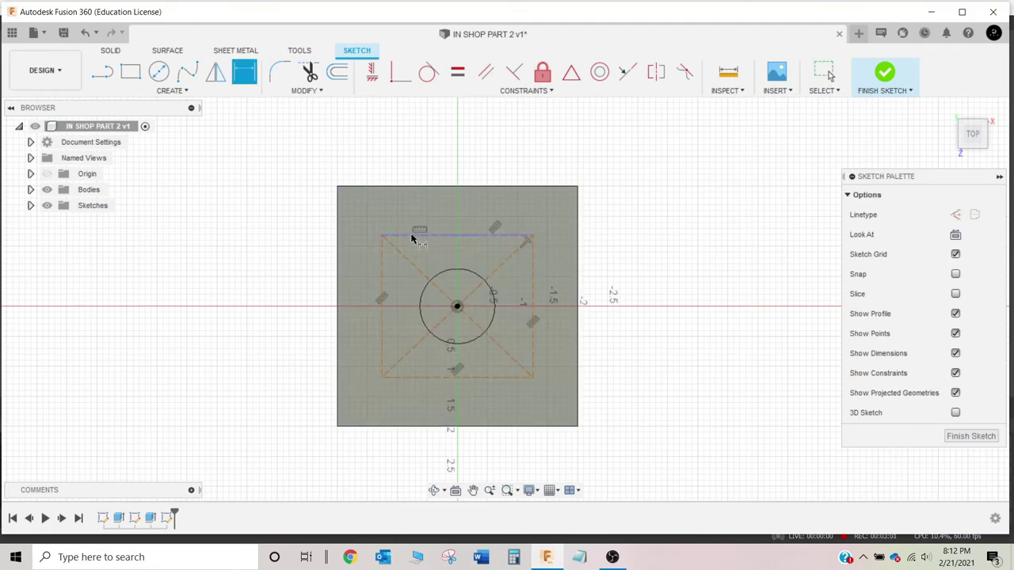
left_click(411, 238)
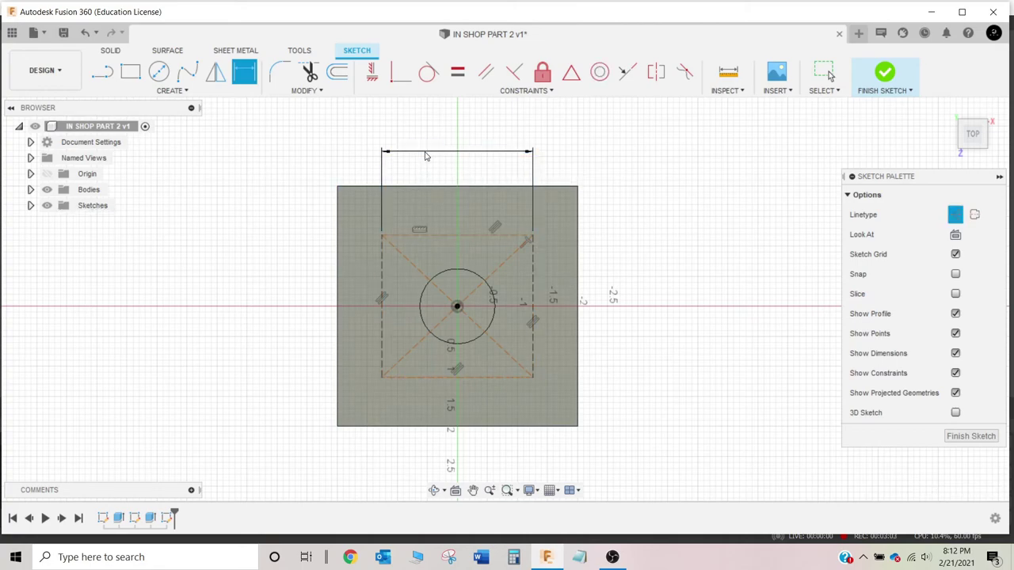
left_click(428, 150)
type("1")
type("2.5")
key("Return")
Step: Dimension the construction rectangle's vertical side to 3 in, placed beside the plate, and maximize the application window
left_click(382, 260)
left_click(306, 269)
type("3")
key("Return")
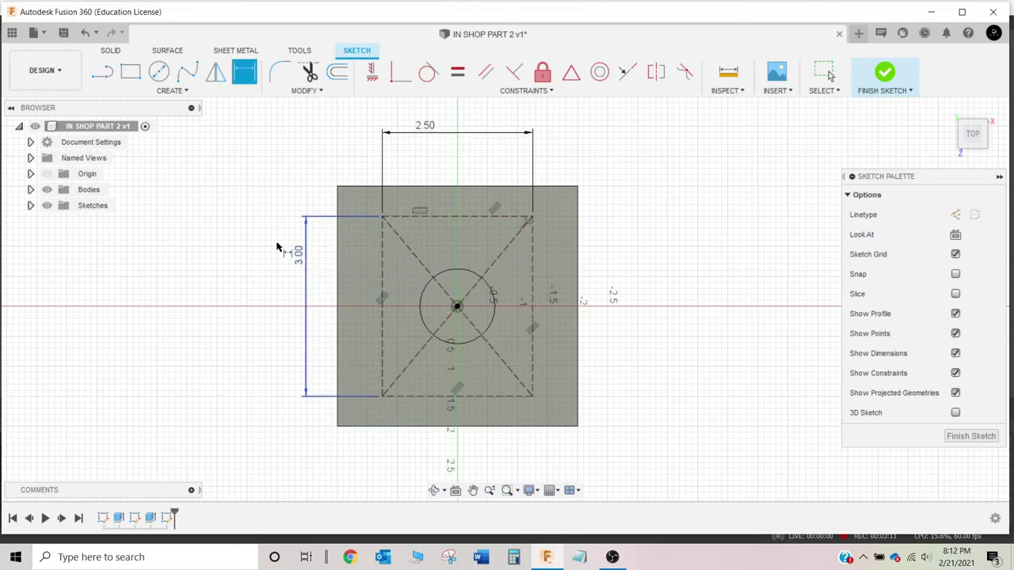
key("Escape")
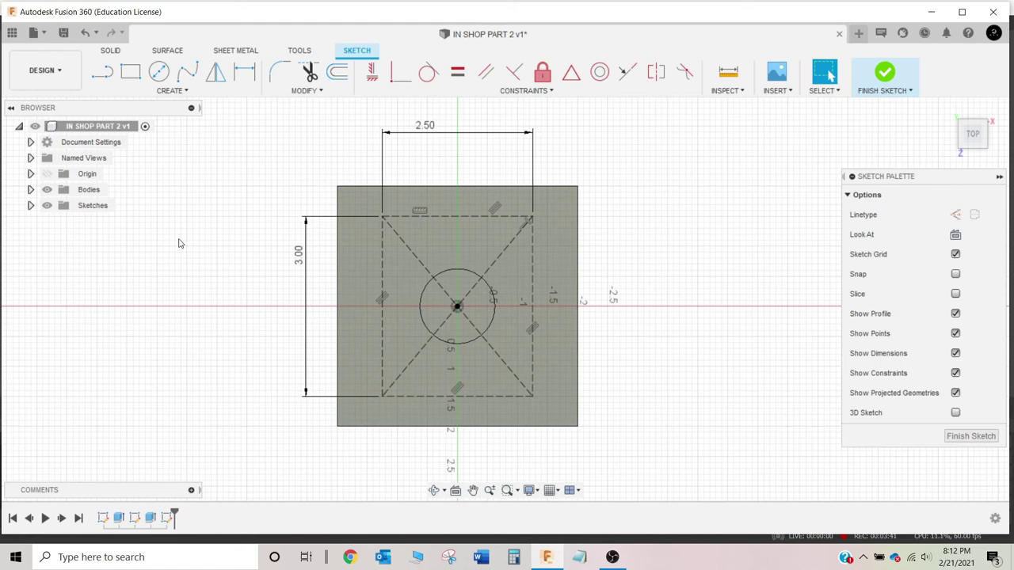
left_click(961, 12)
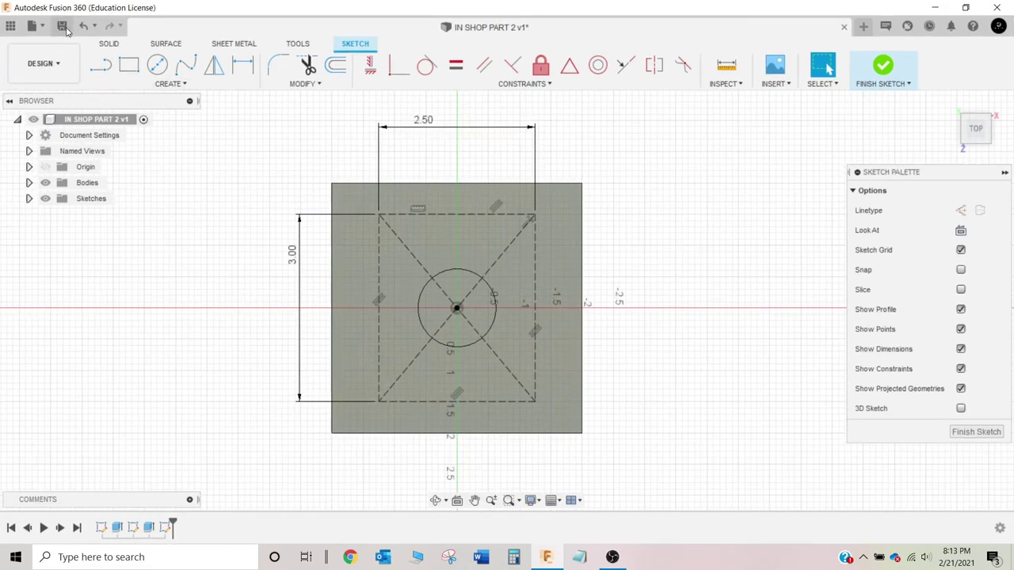
Step: Place sketch points on all four corners of the 2.5 by 3 in construction rectangle and finish the sketch
left_click(187, 85)
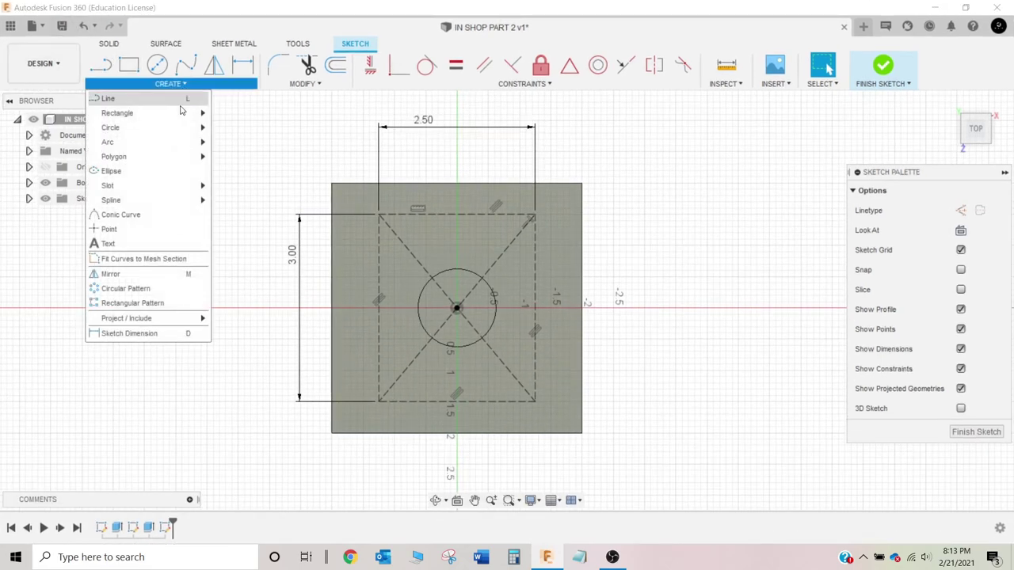
left_click(133, 231)
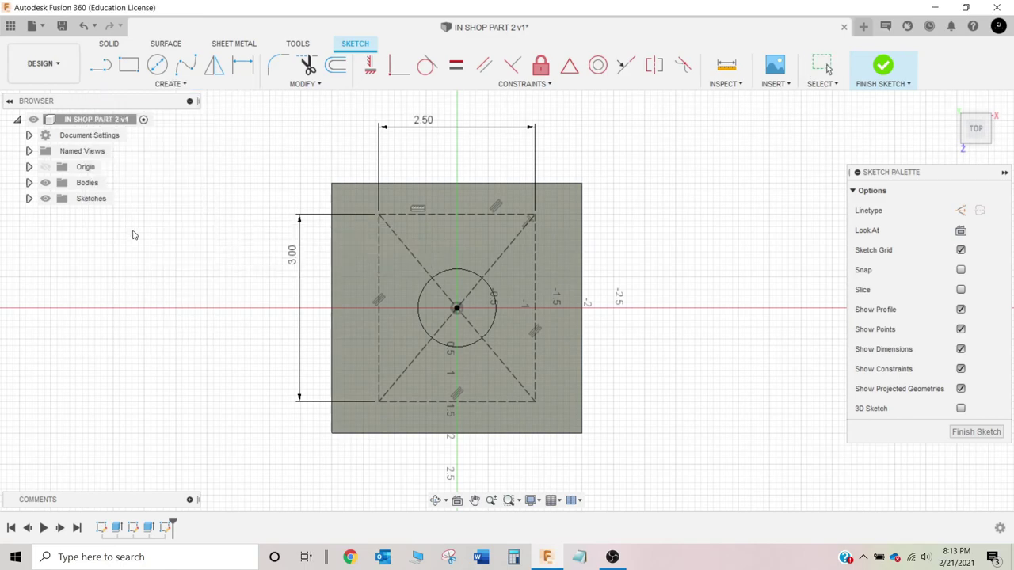
left_click(379, 214)
left_click(379, 402)
left_click(536, 402)
left_click(536, 214)
key("Escape")
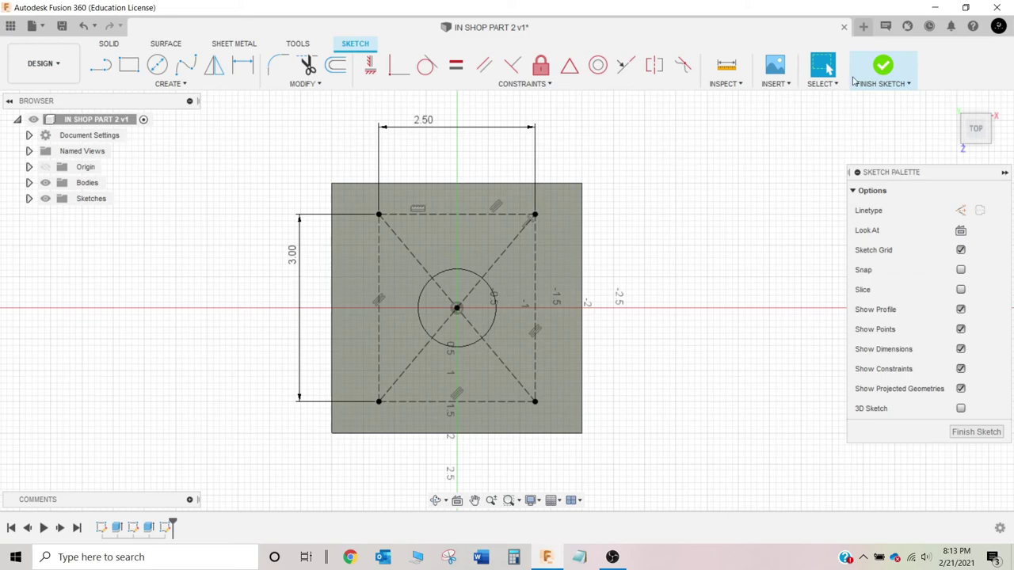
left_click(883, 65)
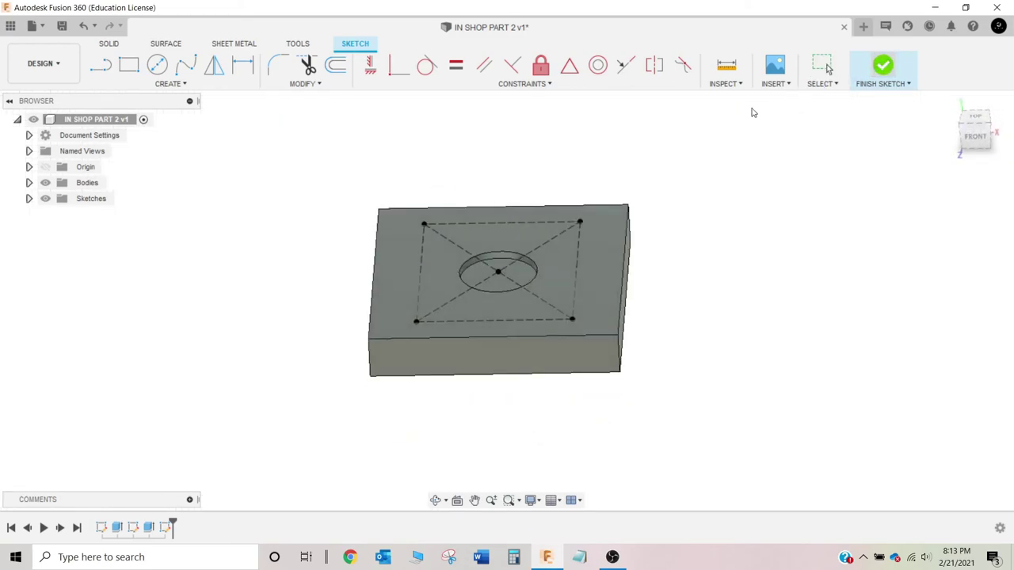
Step: Start a Hole feature placed from sketch with multiple holes, using the four corner points of the construction rectangle
middle_click_drag(261, 159, 261, 224, "shift")
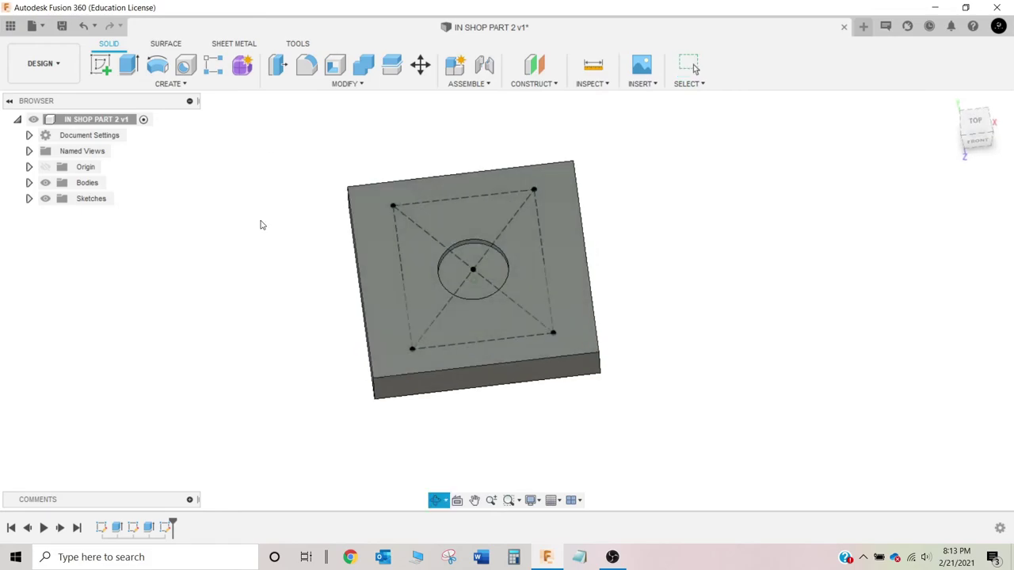
left_click(179, 84)
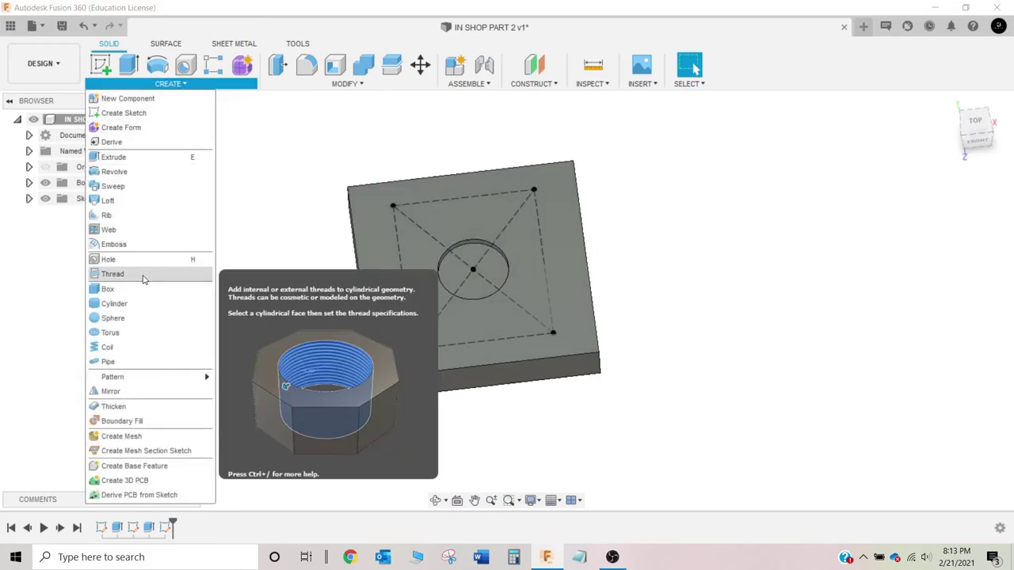
key("Escape")
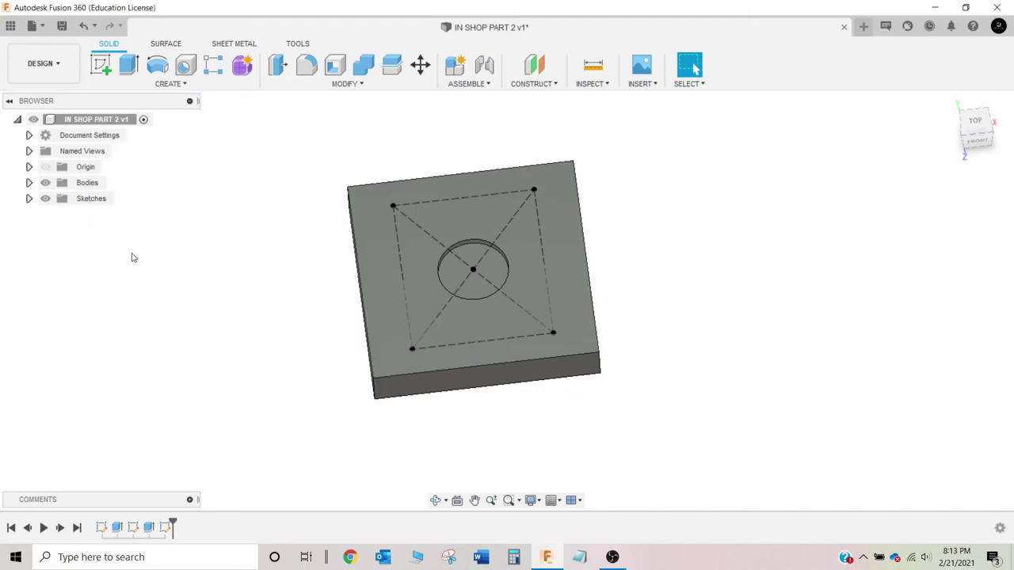
key("h")
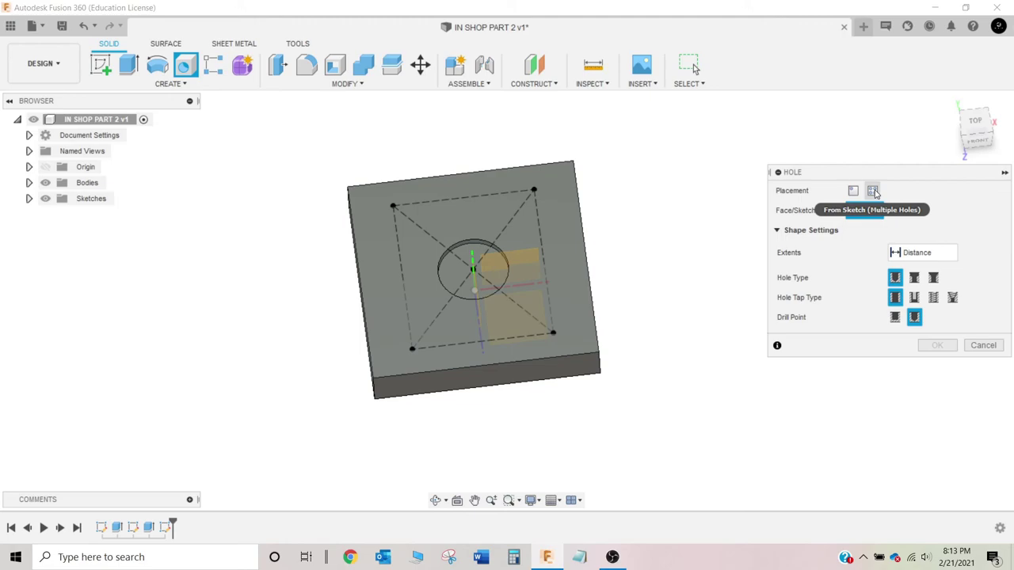
left_click(874, 192)
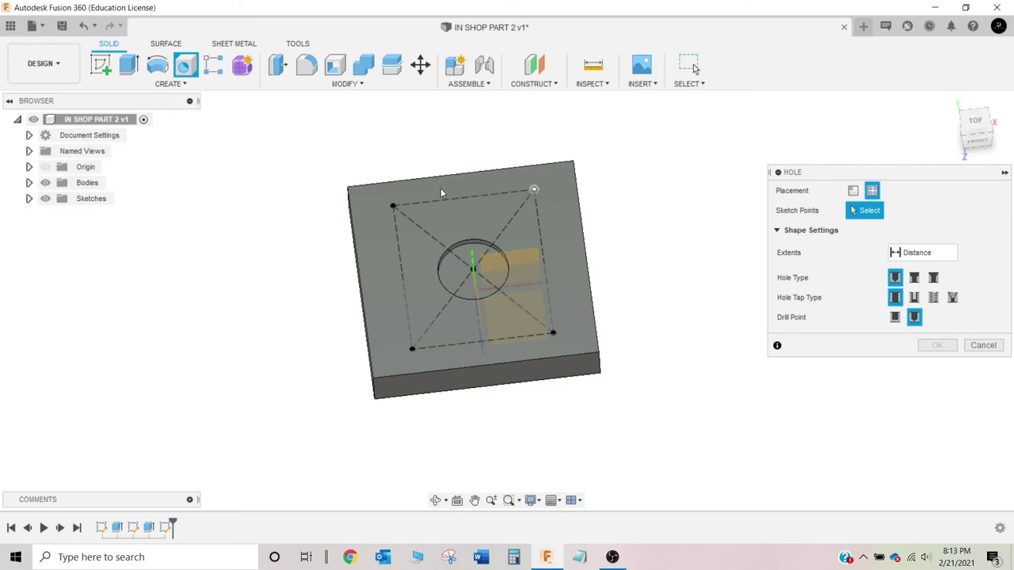
left_click(534, 193)
left_click(393, 207)
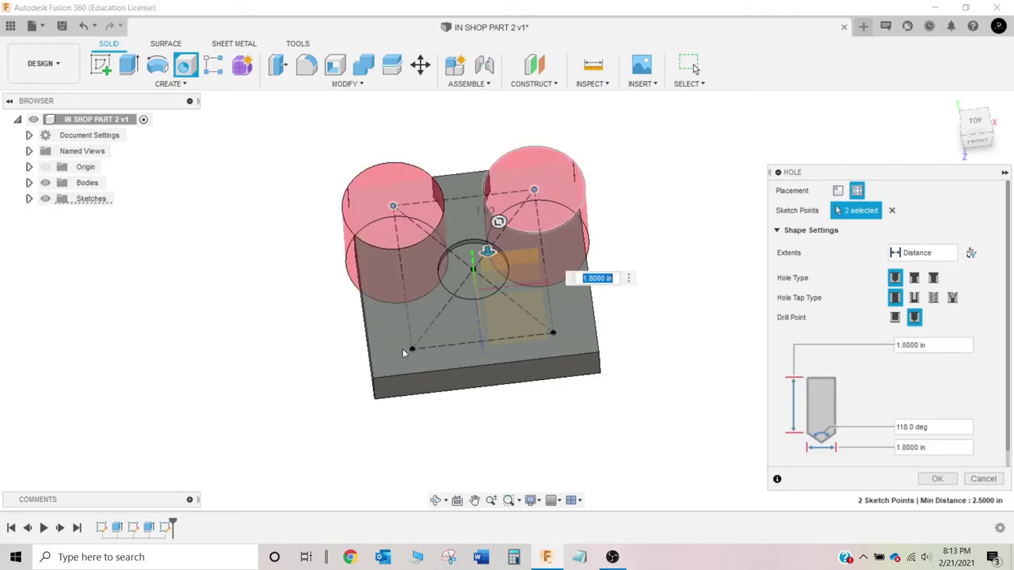
left_click(411, 350)
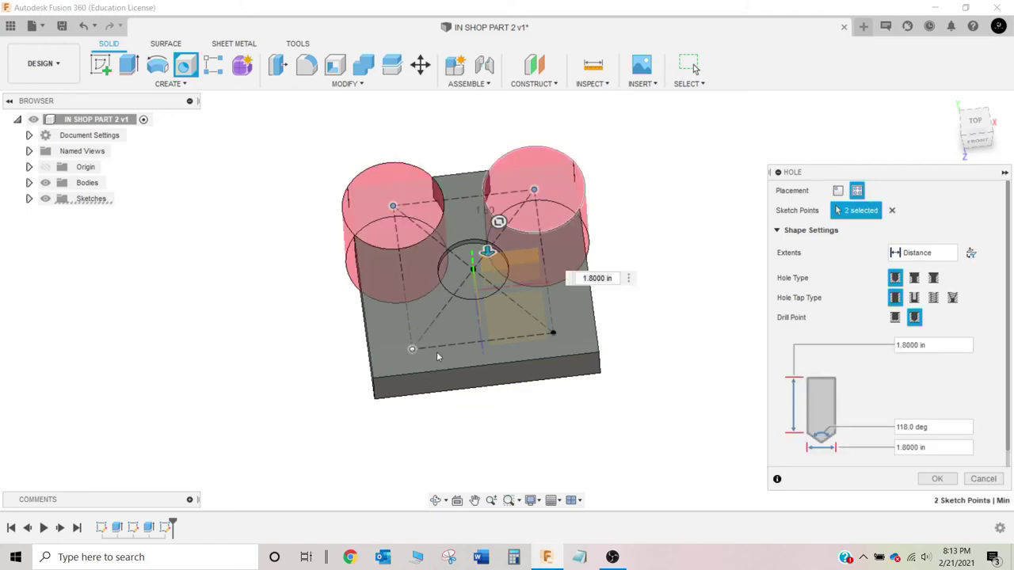
left_click(554, 332)
mouse_move(634, 243)
middle_mouse_down("shift")
mouse_move(629, 285)
mouse_move(630, 243)
middle_mouse_up("shift")
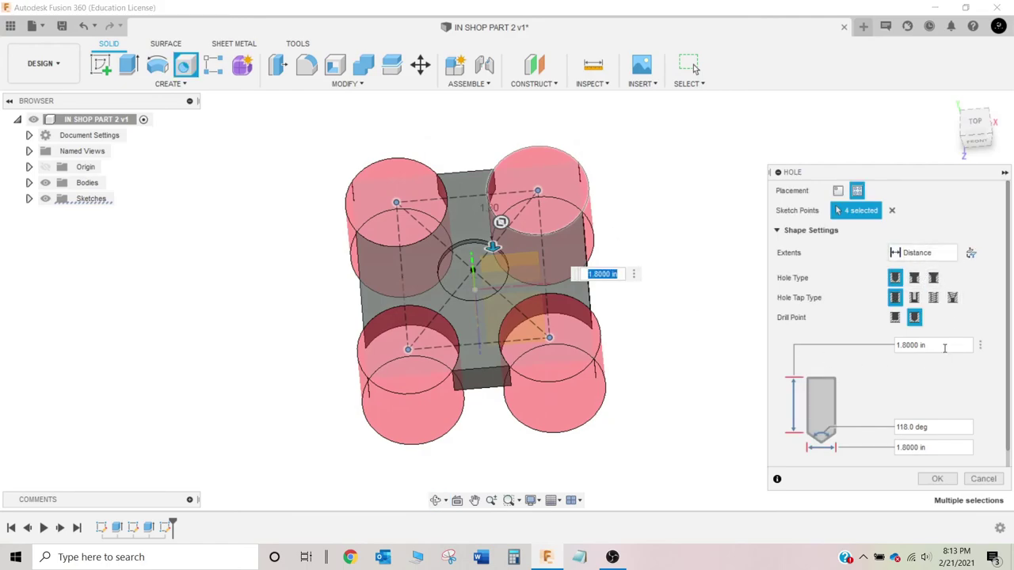
Step: Set the four holes' extents to All and make them tapped with a 0.25 in ANSI Unified thread size
left_click(954, 256)
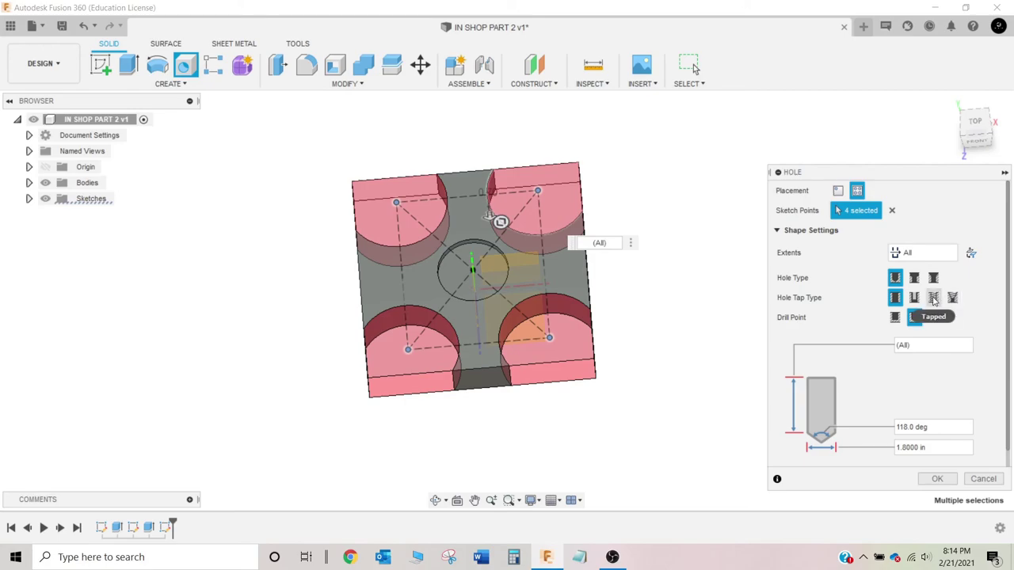
left_click(933, 298)
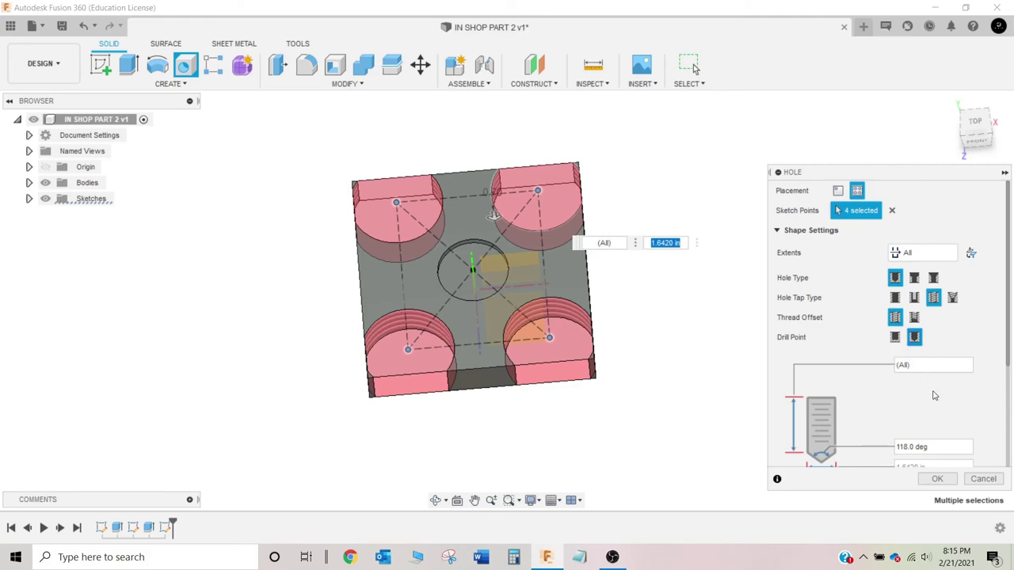
left_click_drag(913, 175, 842, 106)
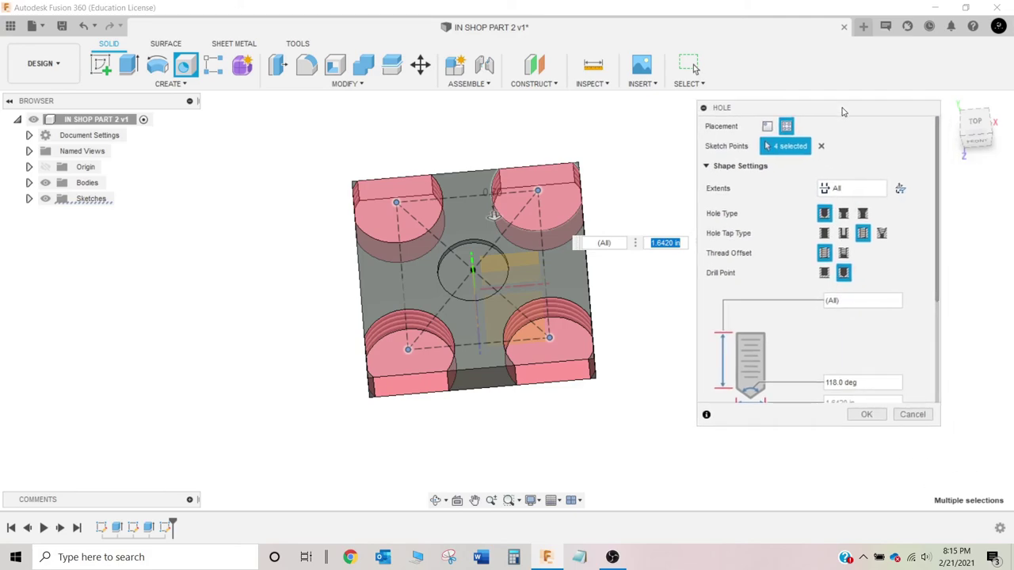
scroll(861, 289, "down", 3)
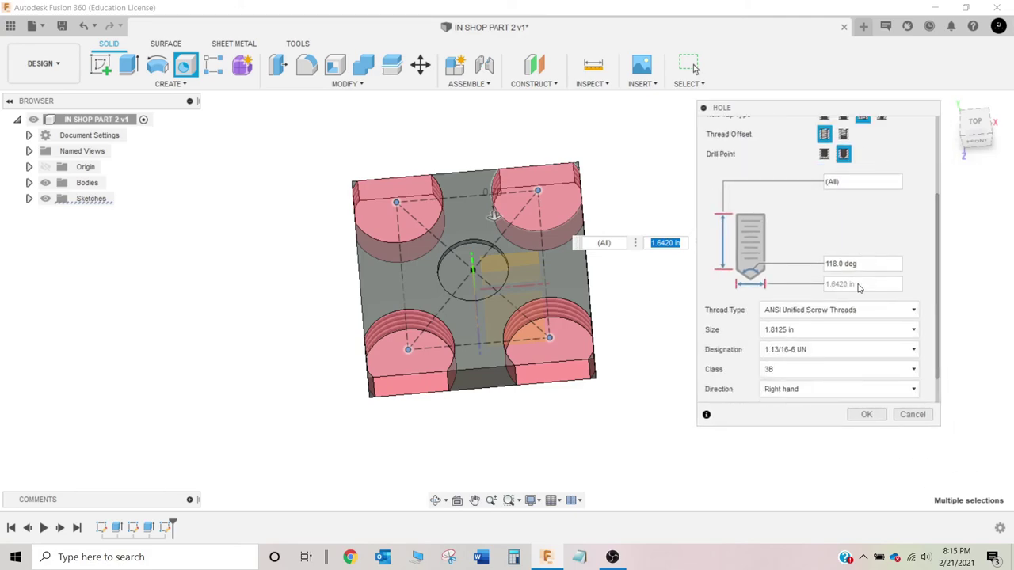
left_click(857, 339)
scroll(824, 366, "up", 6)
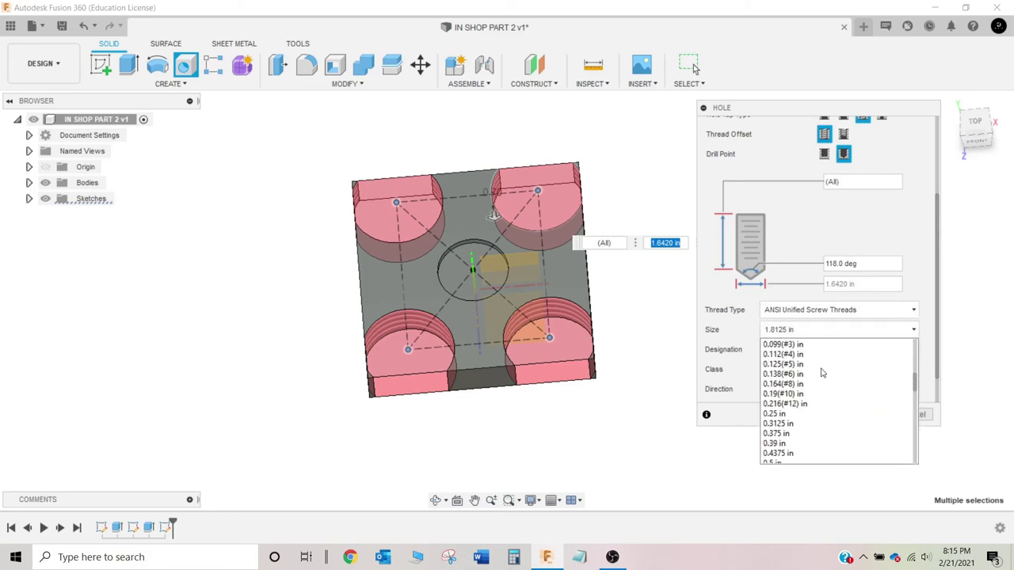
scroll(824, 388, "down", 1)
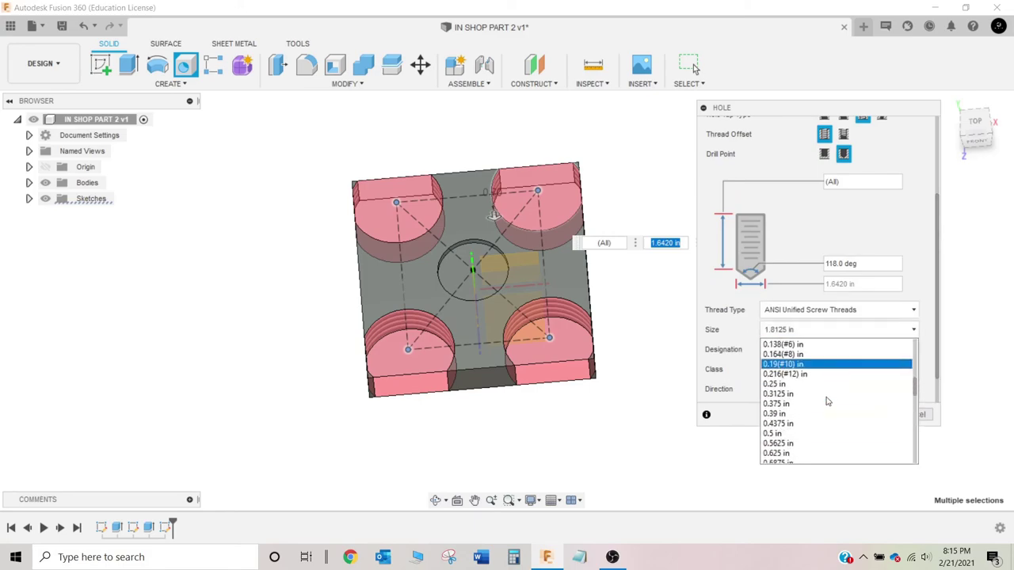
left_click(781, 385)
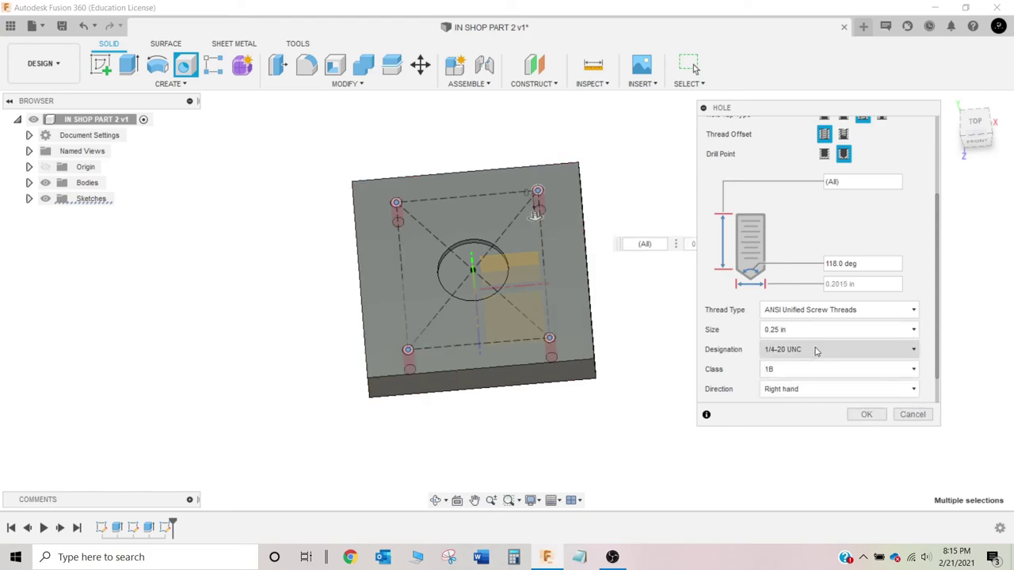
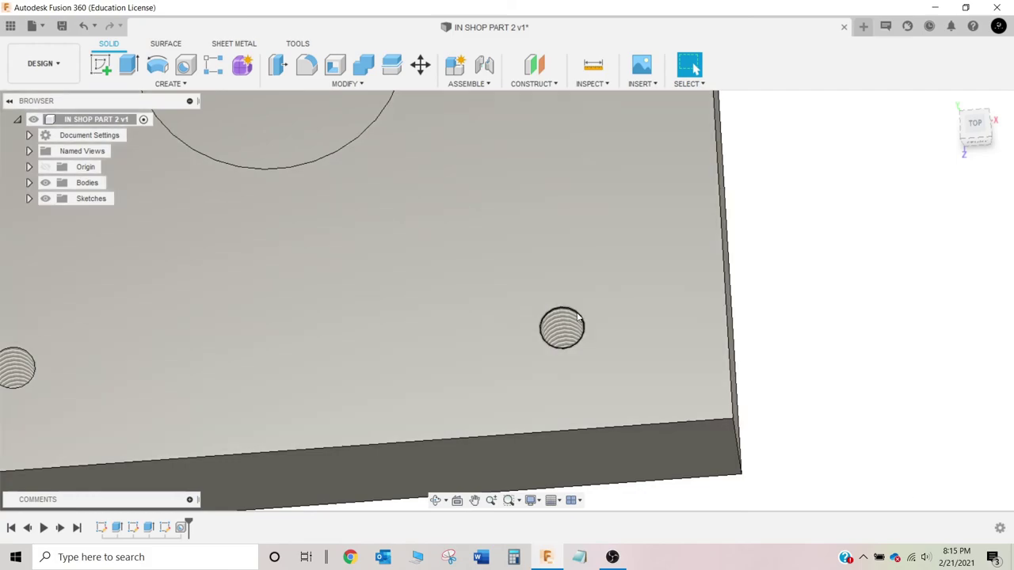
Step: Edit the hole feature to turn on Modeled threads for the four tapped holes
left_click(577, 316)
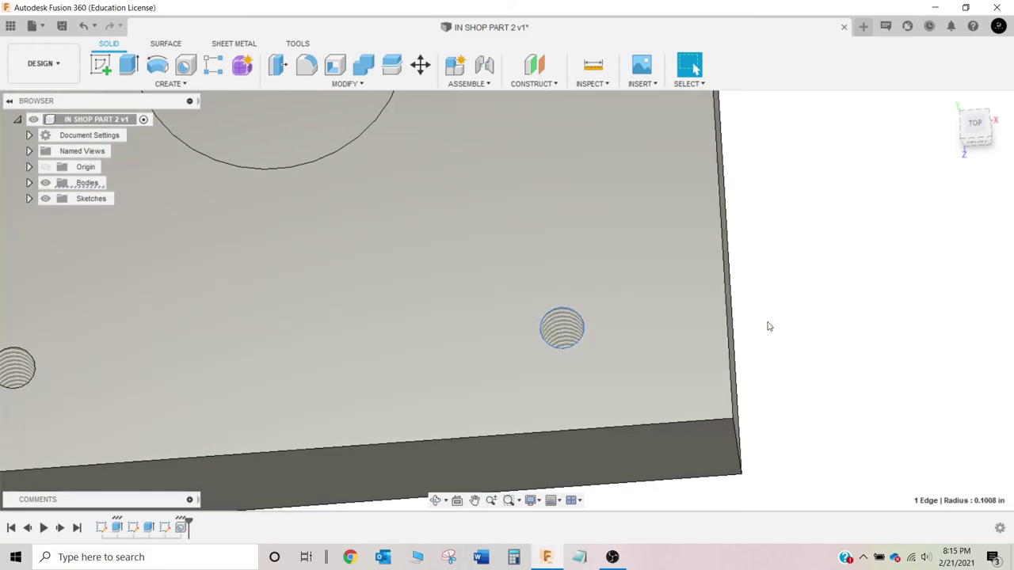
left_click(768, 325)
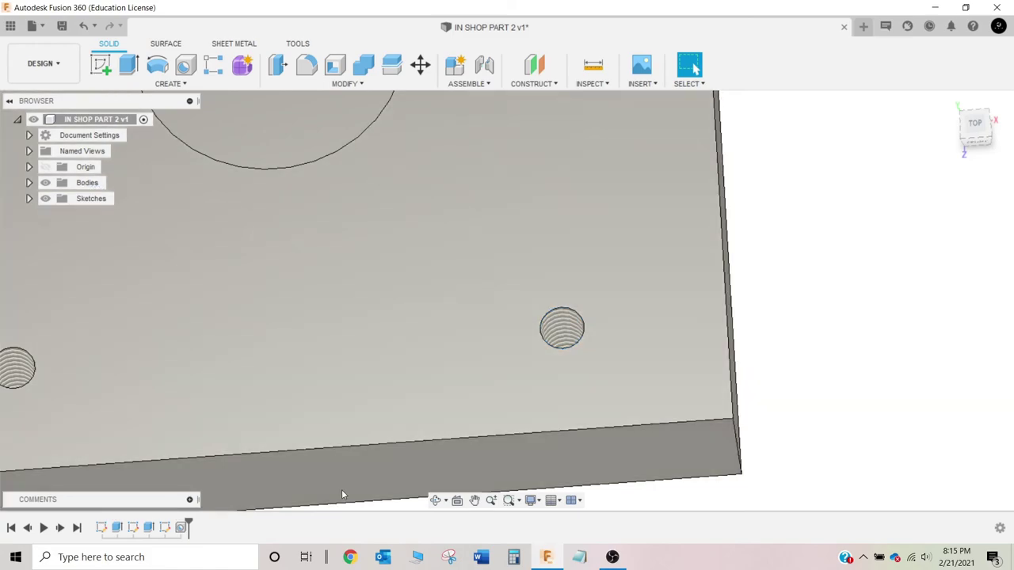
right_click(182, 526)
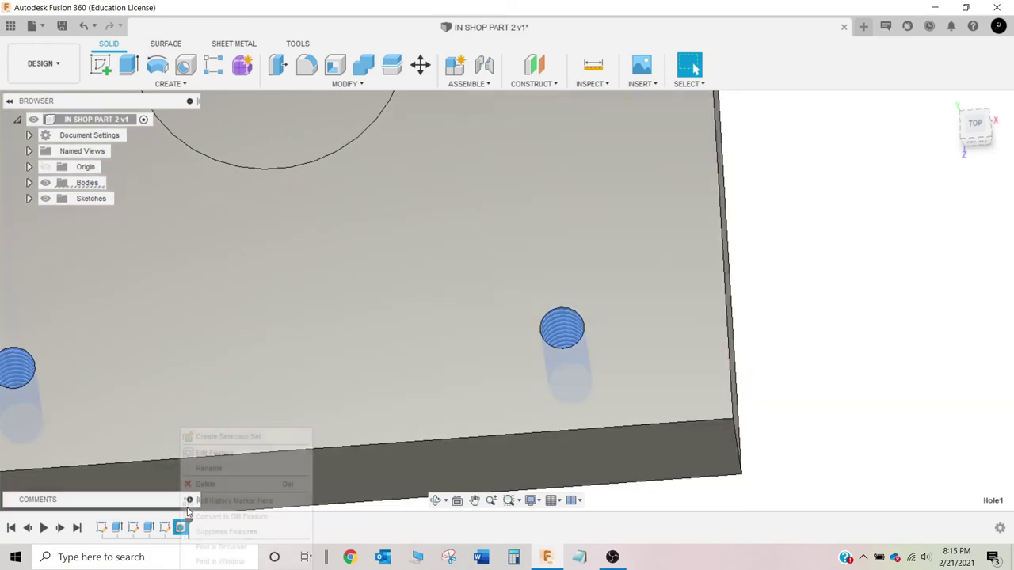
left_click(216, 453)
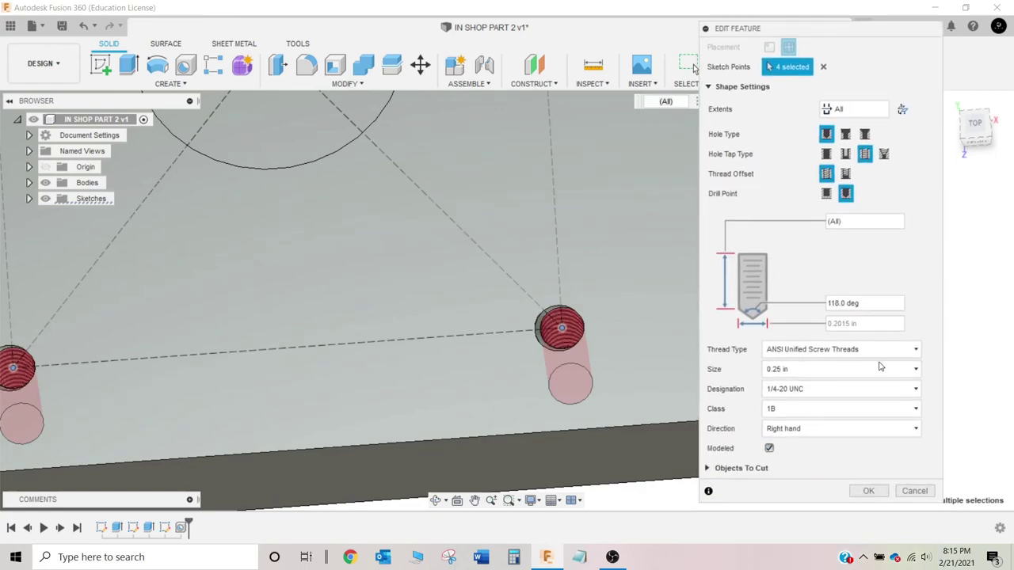
left_click(869, 491)
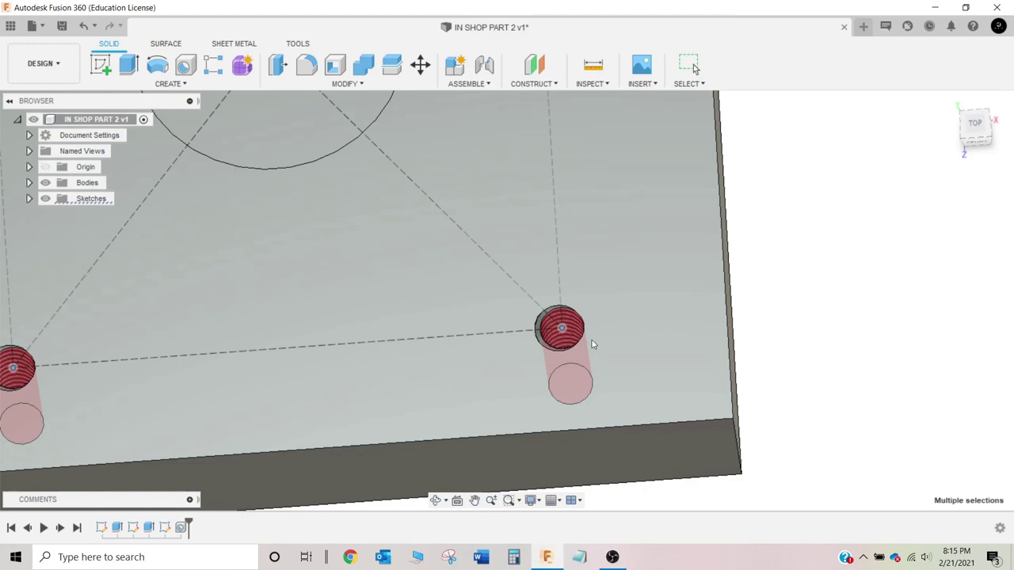
Step: Select the rim edges of one tapped corner hole and examine its modeled threads up close and from above
scroll(584, 325, "up", 4)
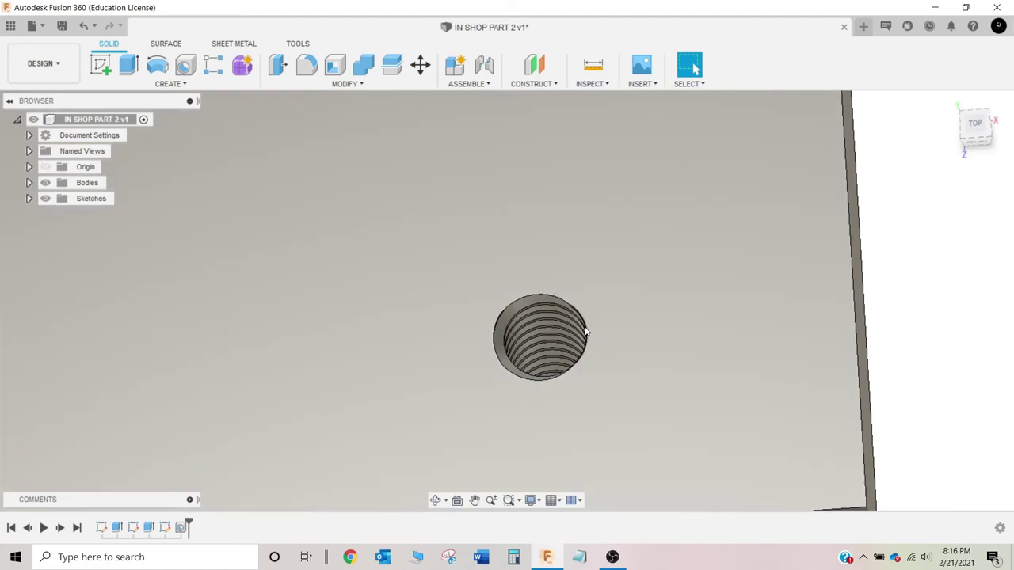
left_click(585, 332)
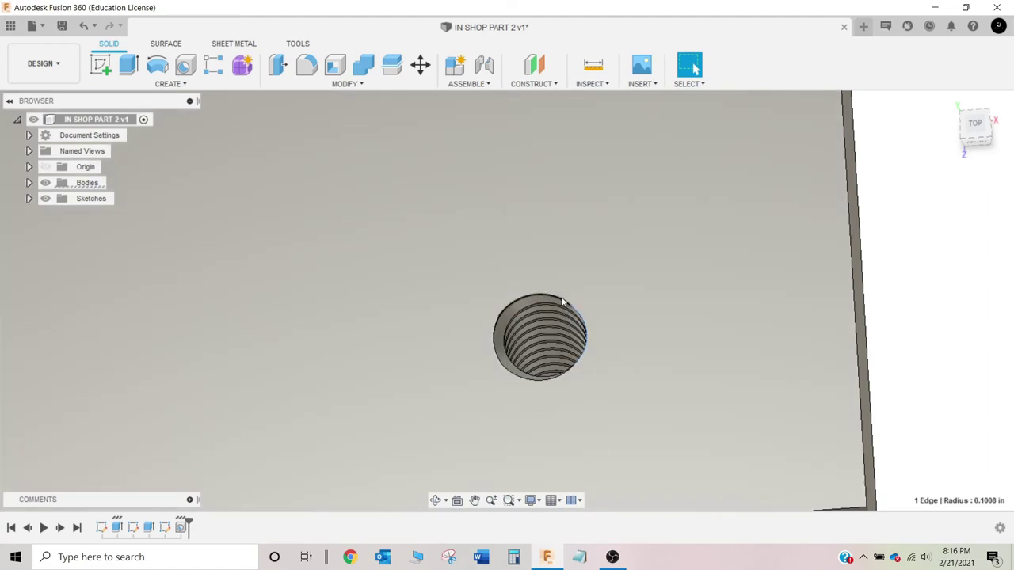
left_click(496, 328, "ctrl")
left_click(509, 379, "ctrl")
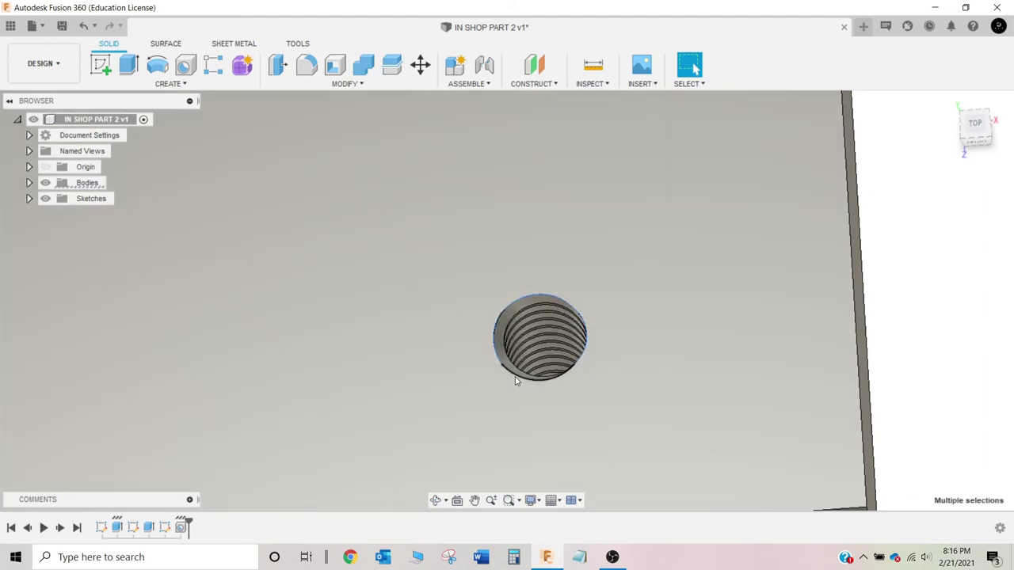
mouse_move(575, 371)
middle_mouse_down("shift")
mouse_move(612, 365)
mouse_move(579, 385)
mouse_move(577, 405)
mouse_move(581, 357)
mouse_move(579, 389)
middle_mouse_up("shift")
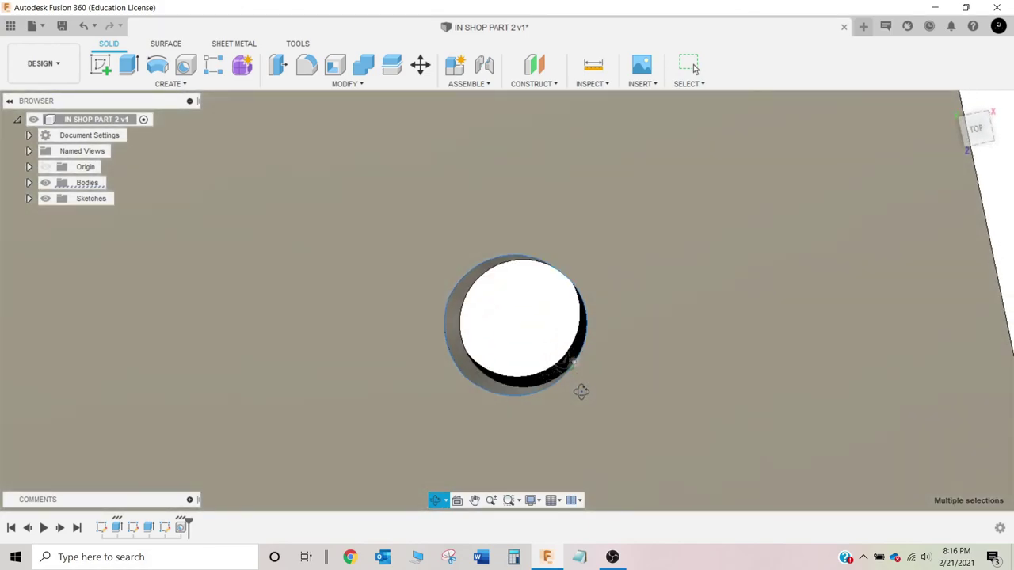
scroll(579, 389, "down", 5)
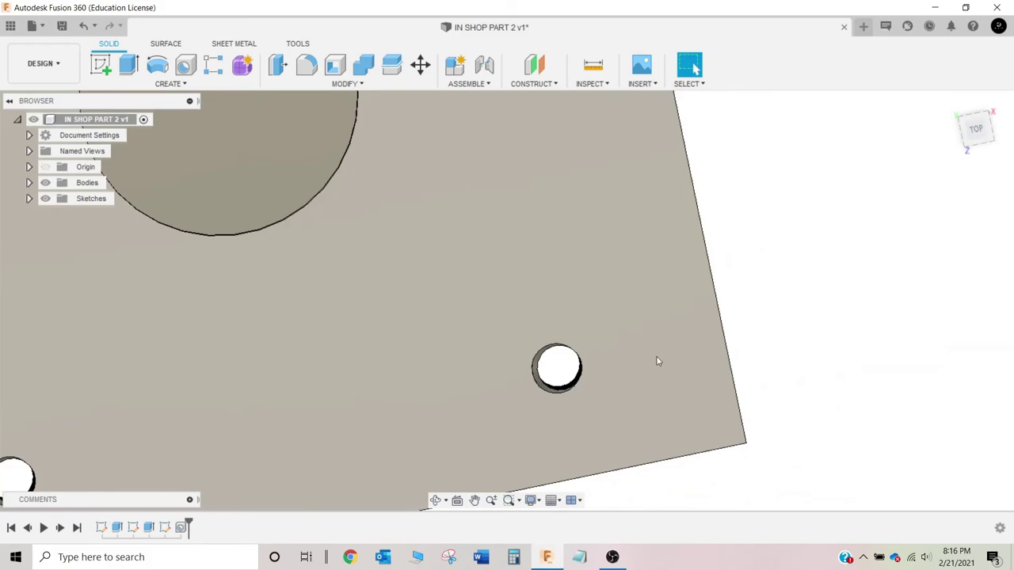
middle_click_drag(657, 358, 657, 315, "shift")
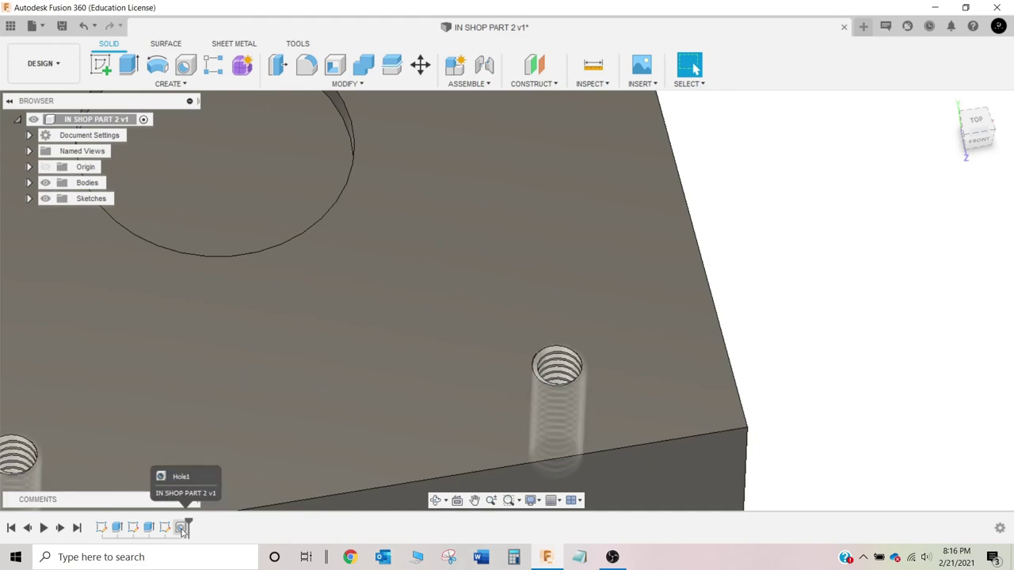
Step: Edit the hole feature to turn off Modeled threads for the four tapped holes
right_click(181, 527)
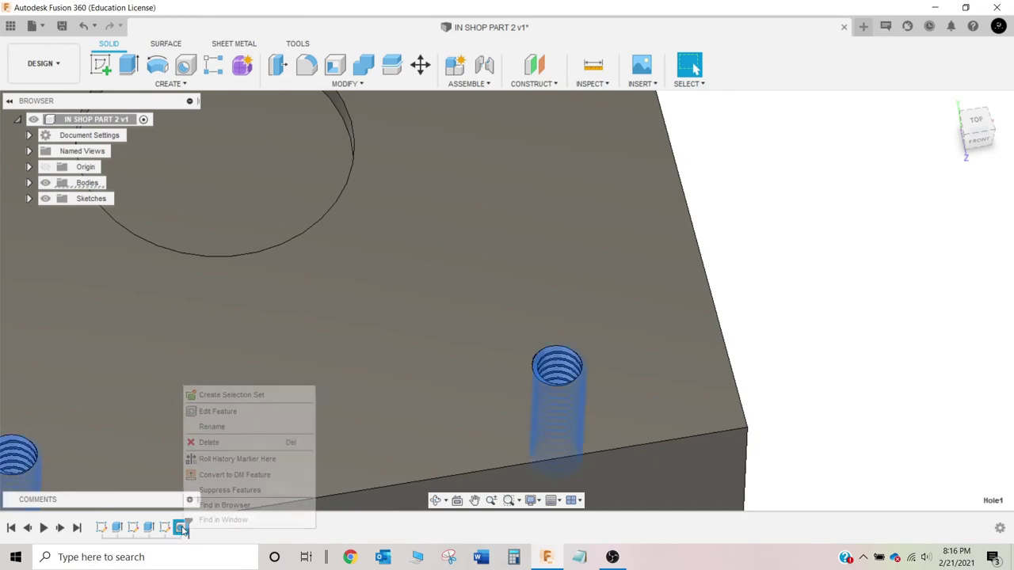
left_click(227, 412)
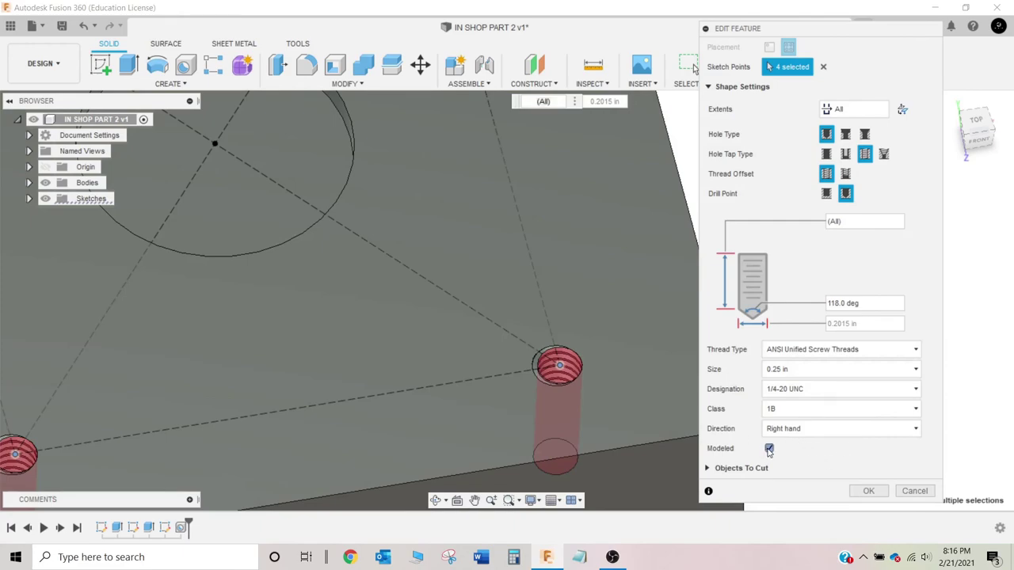
left_click(868, 491)
scroll(738, 369, "down", 3)
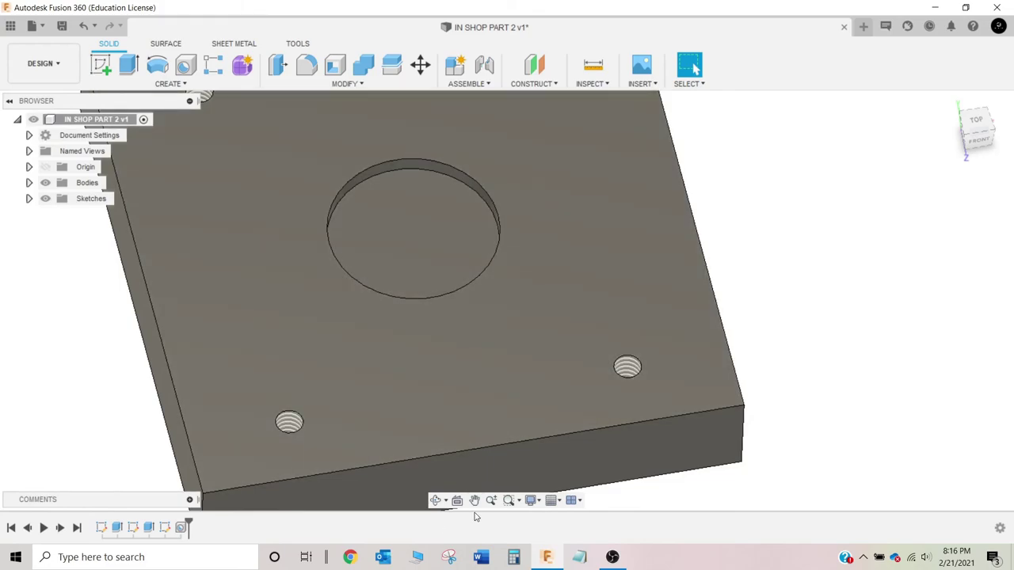
left_click(474, 500)
left_click_drag(636, 285, 571, 391)
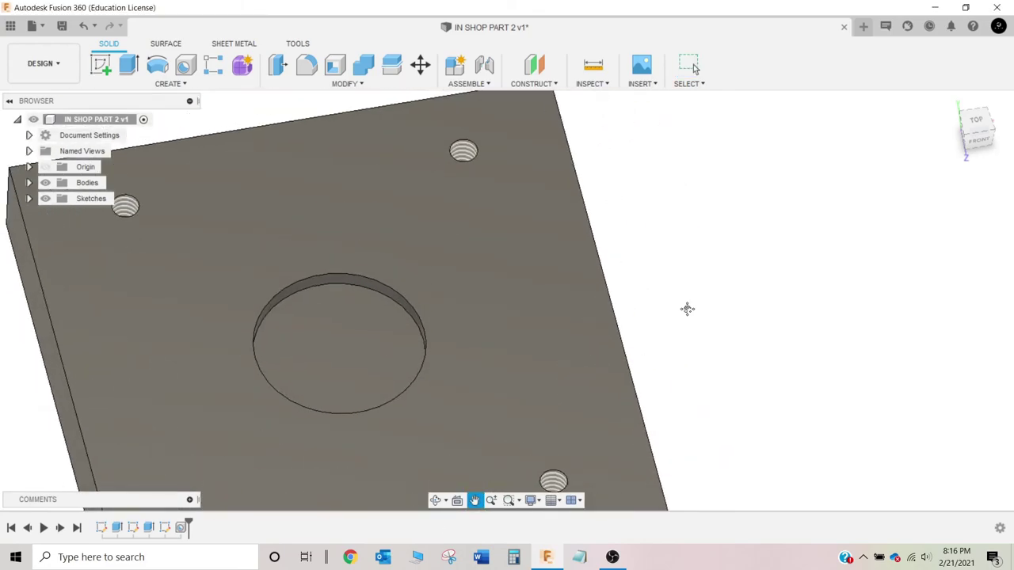
scroll(674, 340, "down", 3)
key("Escape")
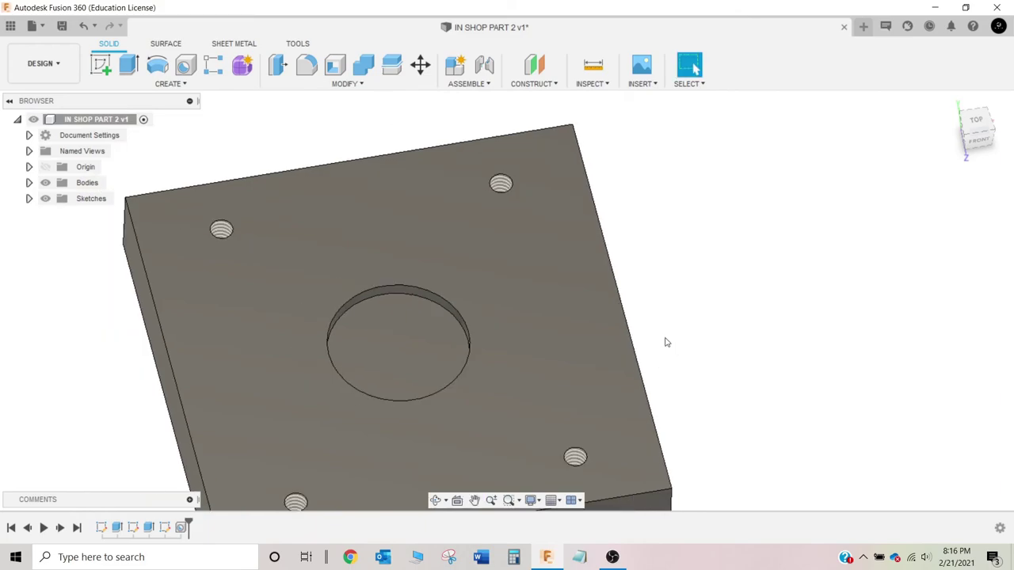
left_click(578, 316)
right_click(577, 311)
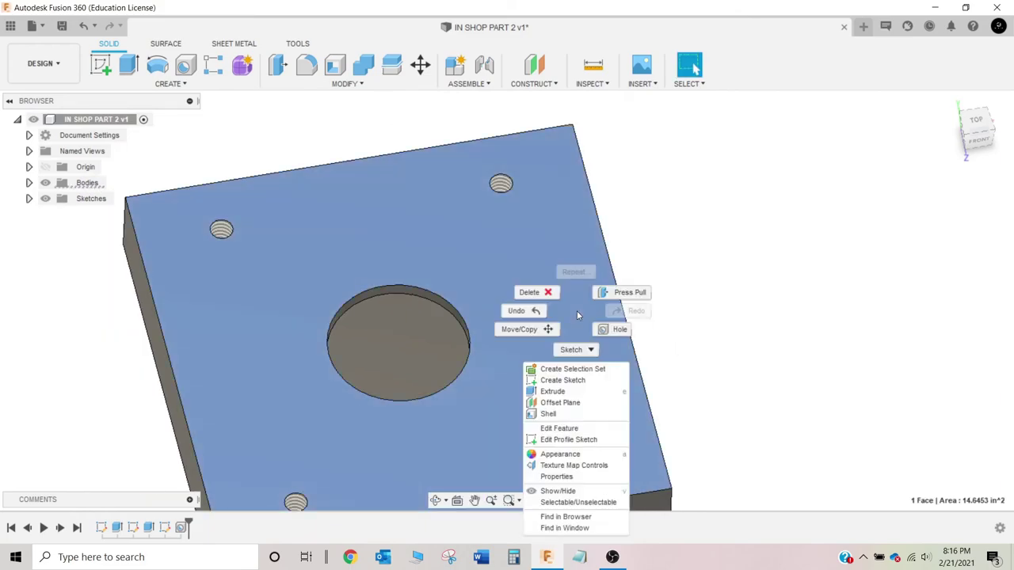
left_click(578, 358)
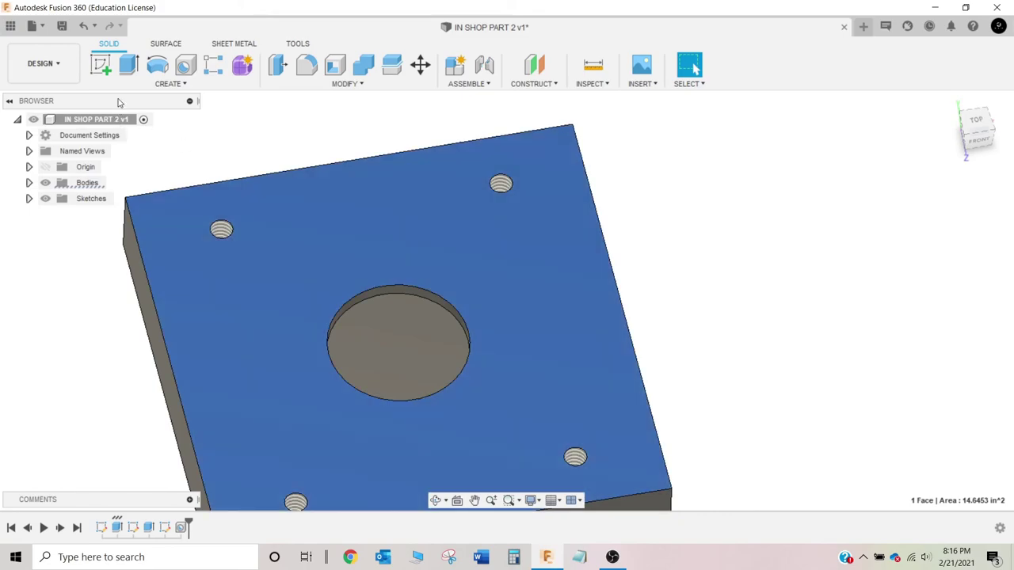
key("Escape")
Step: Create a sketch on the top face of the plate with the four tapped holes
left_click(162, 84)
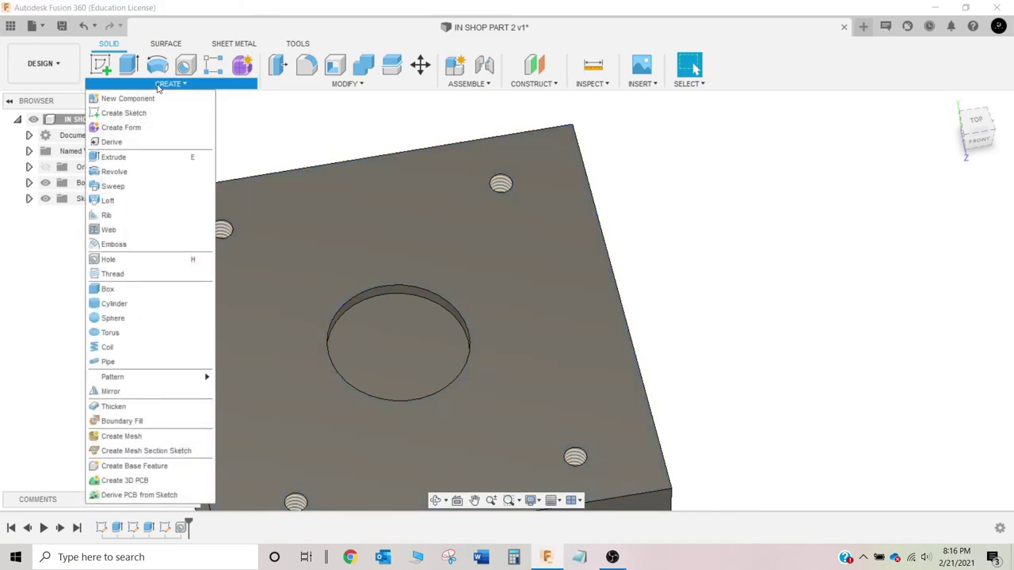
left_click(119, 111)
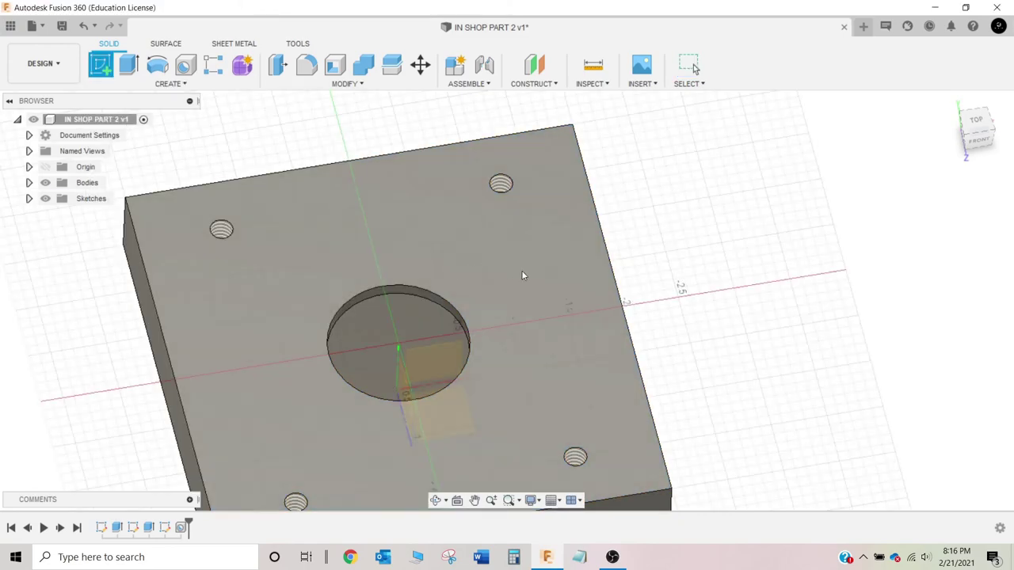
left_click(539, 278)
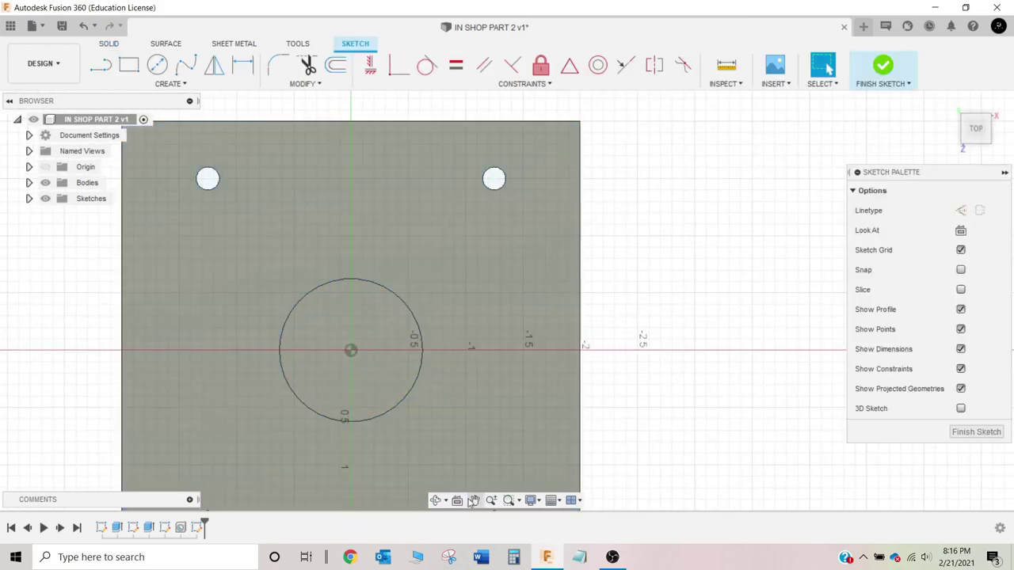
left_click(475, 500)
left_click_drag(525, 448, 535, 377)
scroll(535, 376, "down", 2)
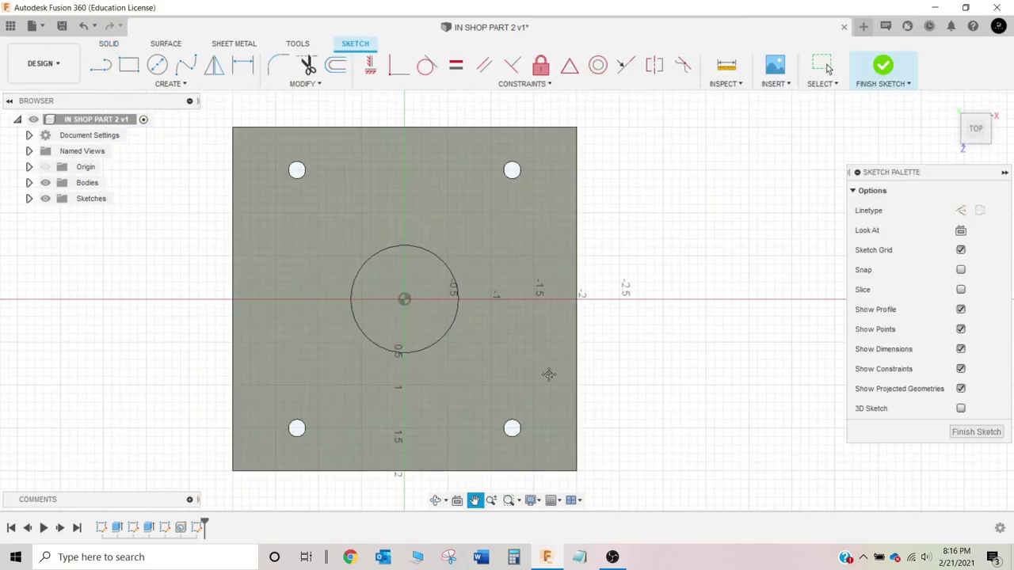
key("Escape")
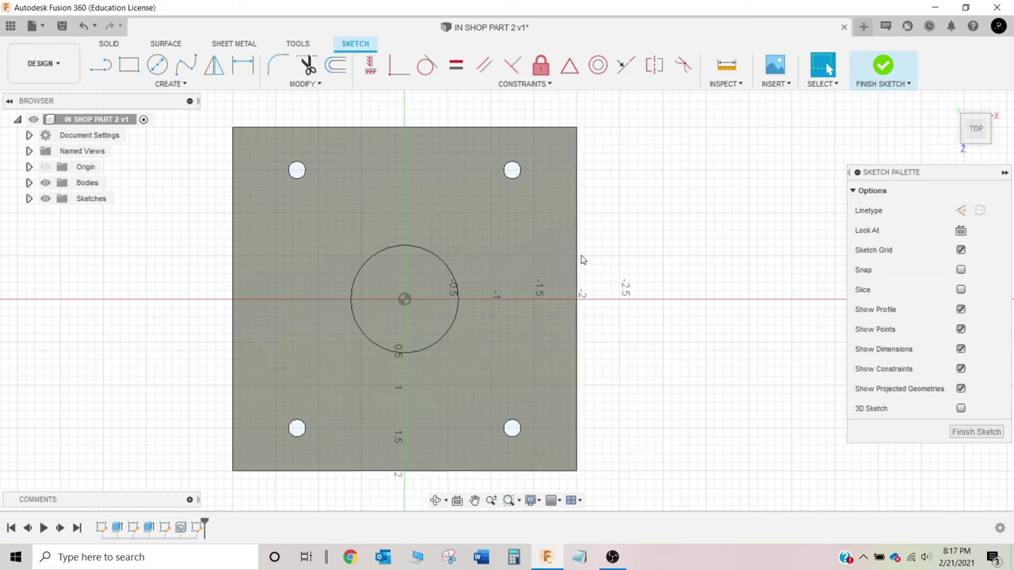
Step: Project the plate's right-hand top edge into the sketch with the projection link on
key("p")
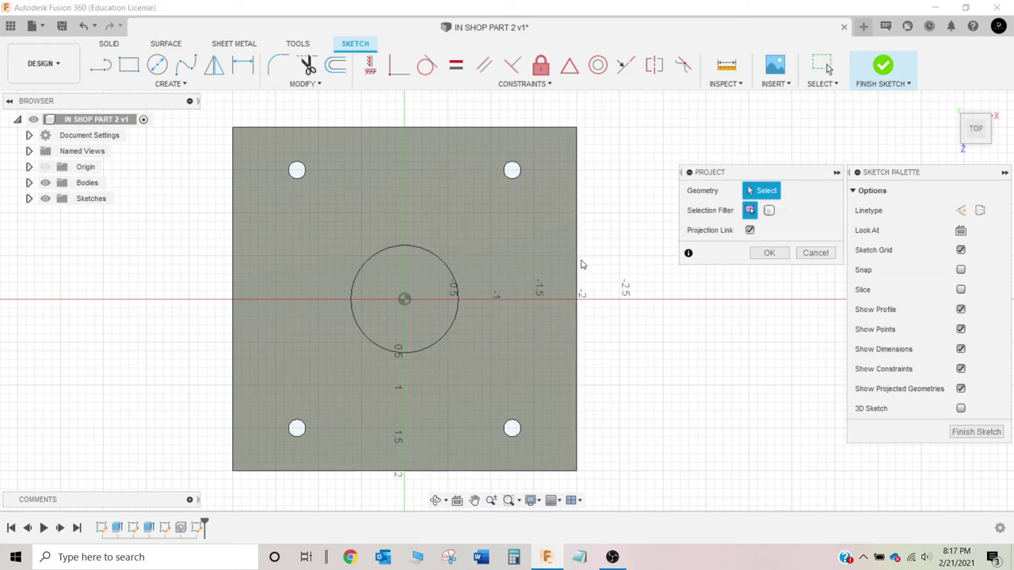
left_click(563, 266)
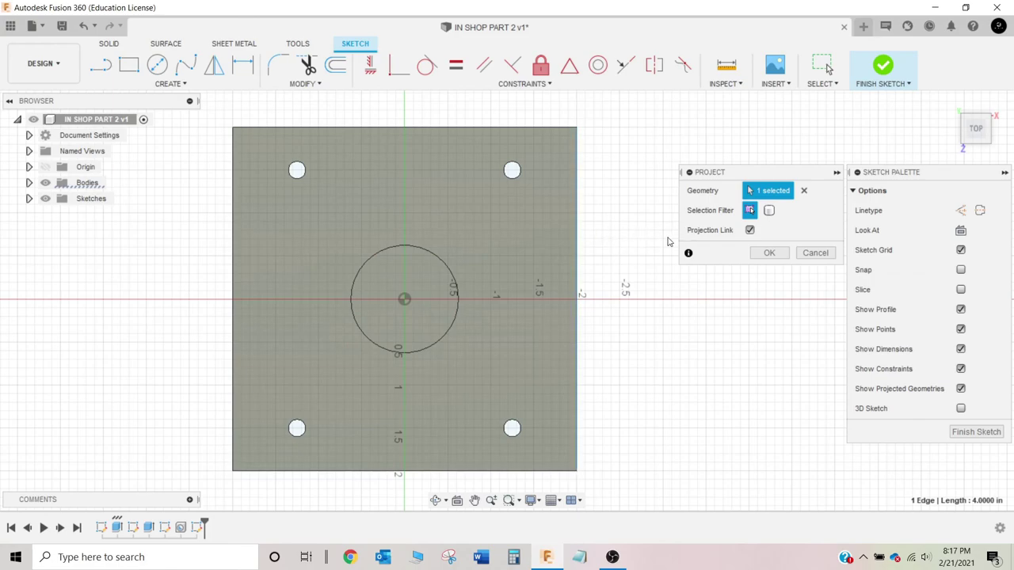
left_click(767, 252)
Step: Hide the bodies to check the projected edge on its own, show them again and finish the sketch
middle_click_drag(658, 344, 657, 297, "shift")
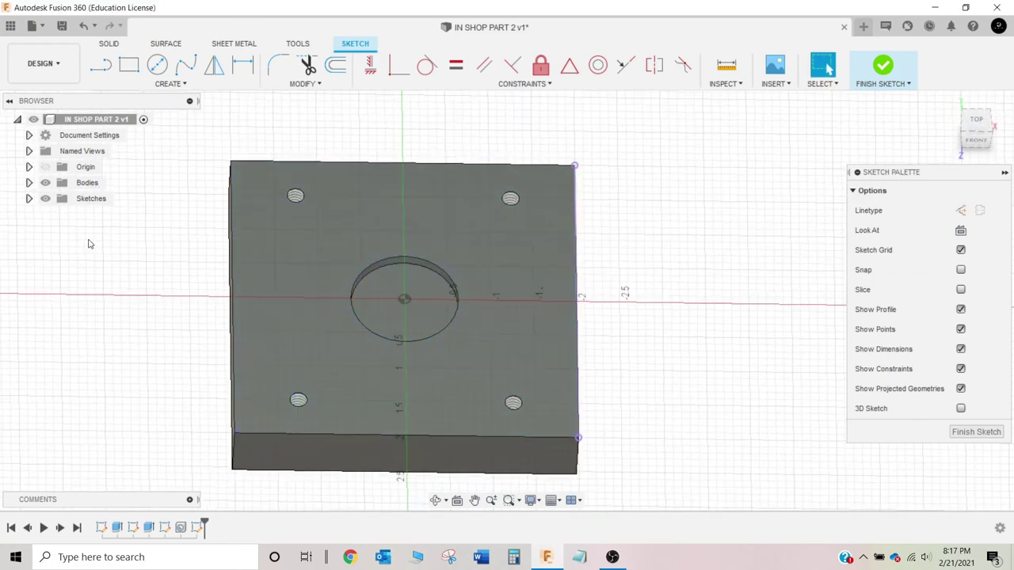
left_click(45, 183)
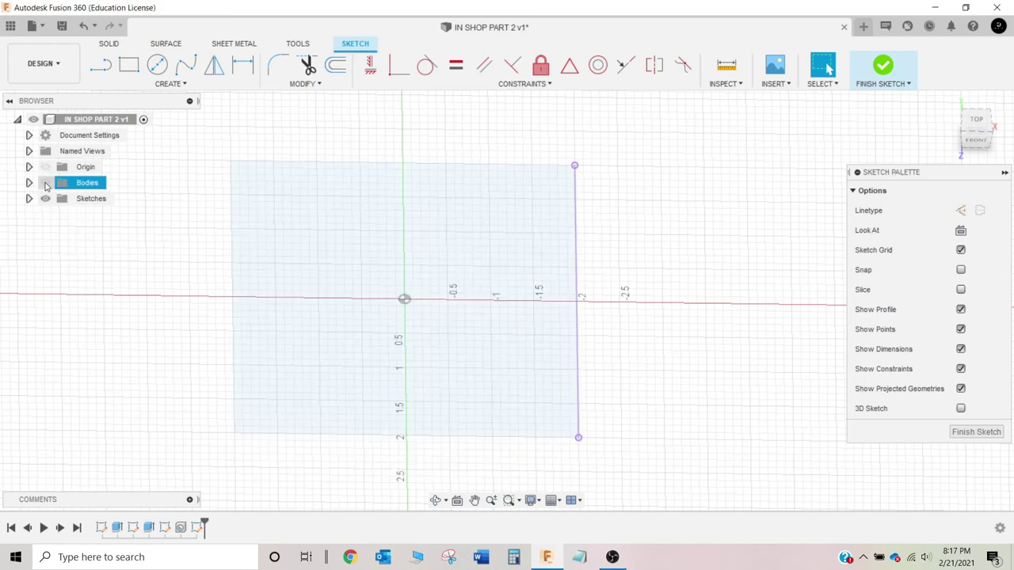
left_click(45, 183)
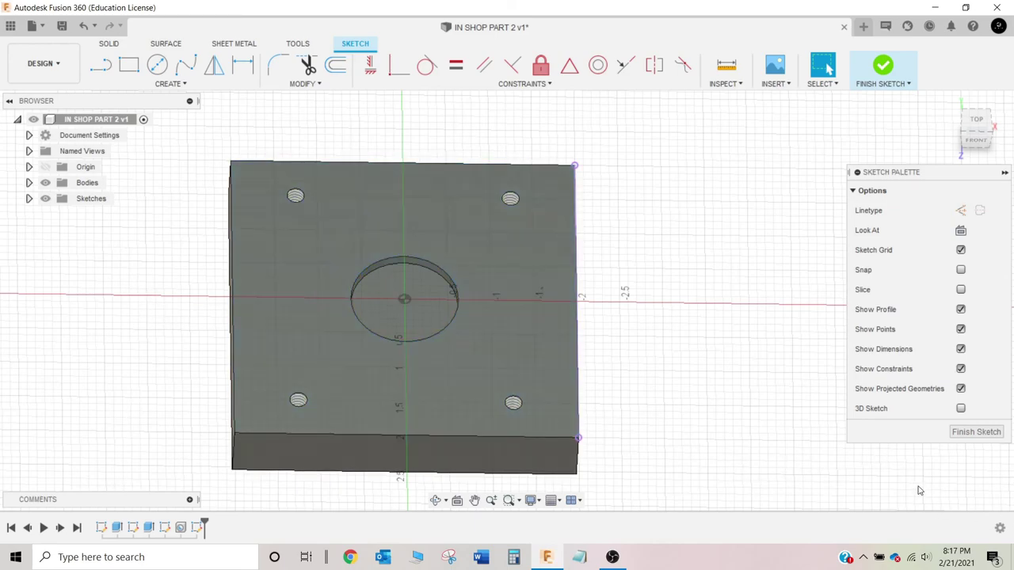
left_click(970, 432)
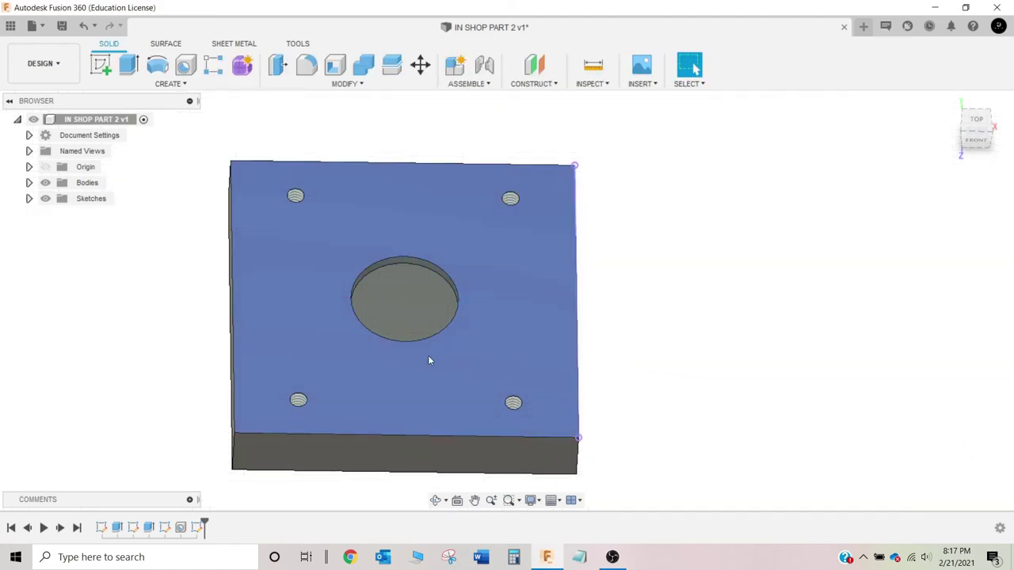
Step: Edit the plate's base sketch to set the square's side length to 6 in and finish the sketch
right_click(101, 527)
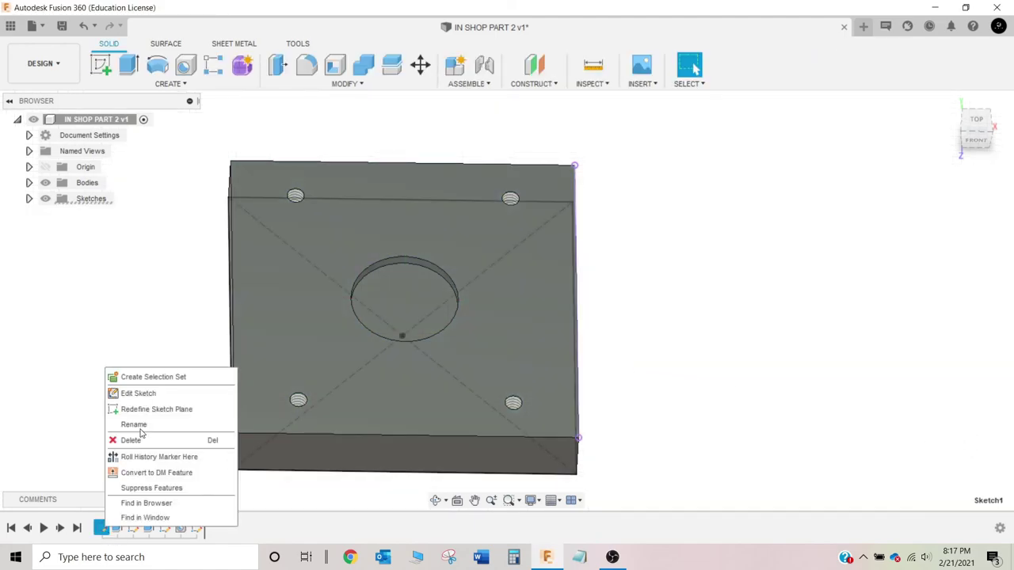
left_click(143, 393)
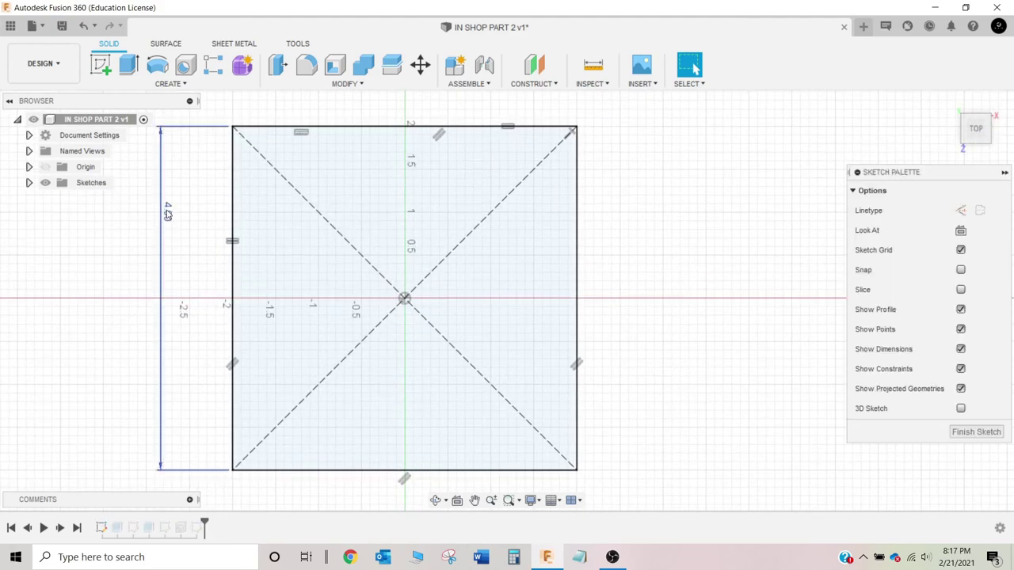
double_click(168, 214)
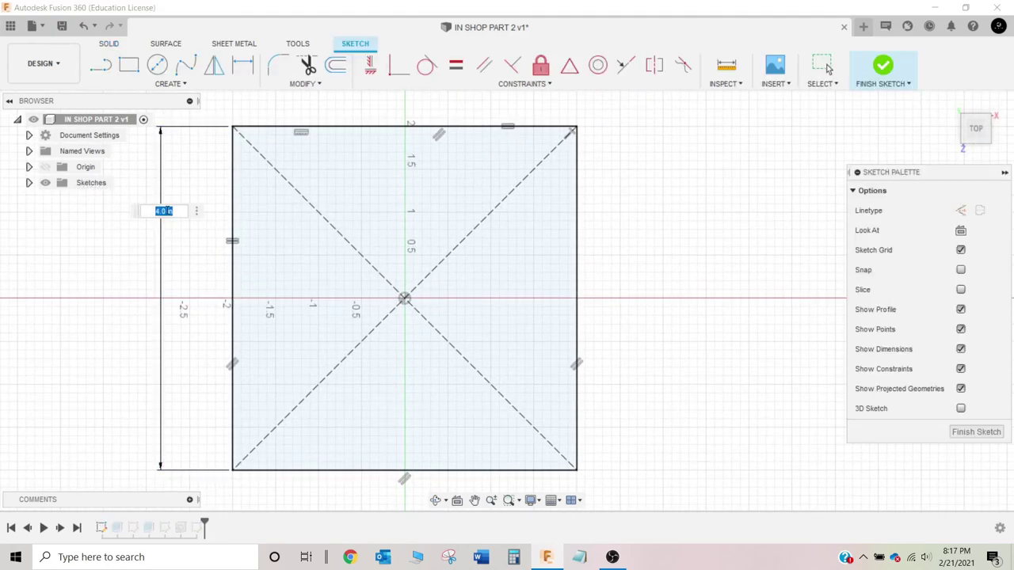
type("6")
key("Return")
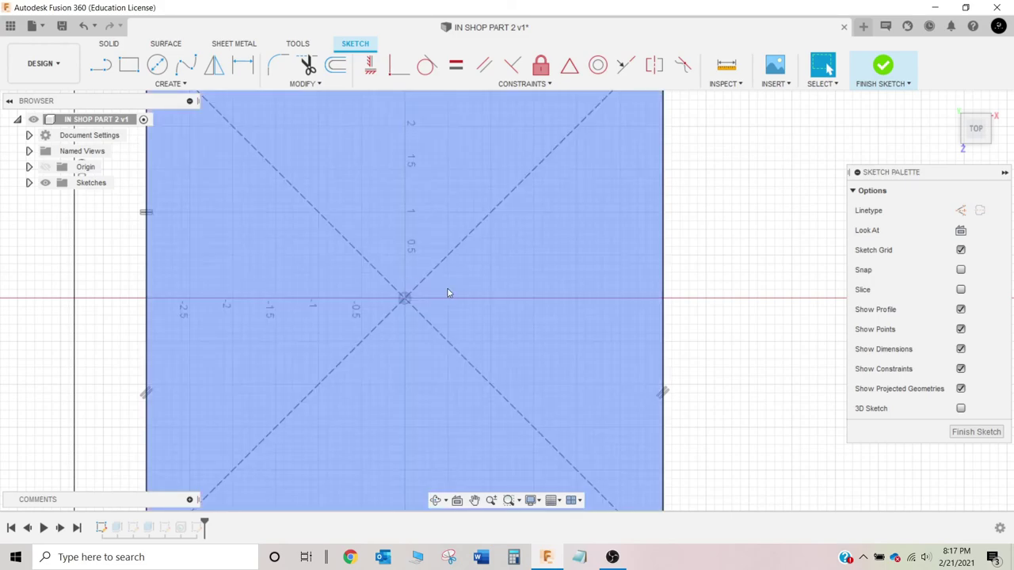
scroll(448, 295, "down", 2)
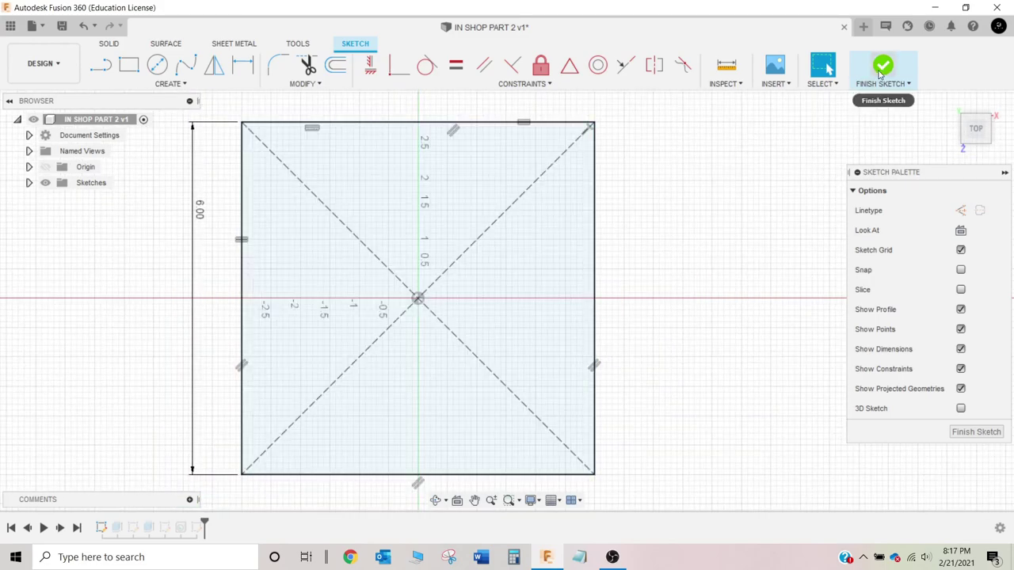
left_click(884, 65)
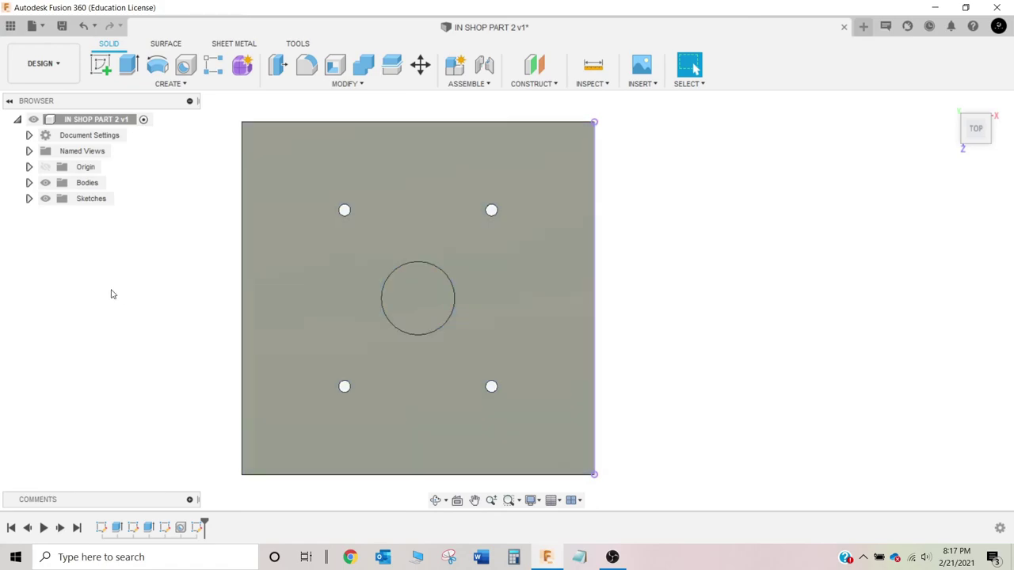
Step: Toggle the bodies off and on to examine the linked projected edge on the enlarged plate
middle_click_drag(112, 290, 45, 222, "shift")
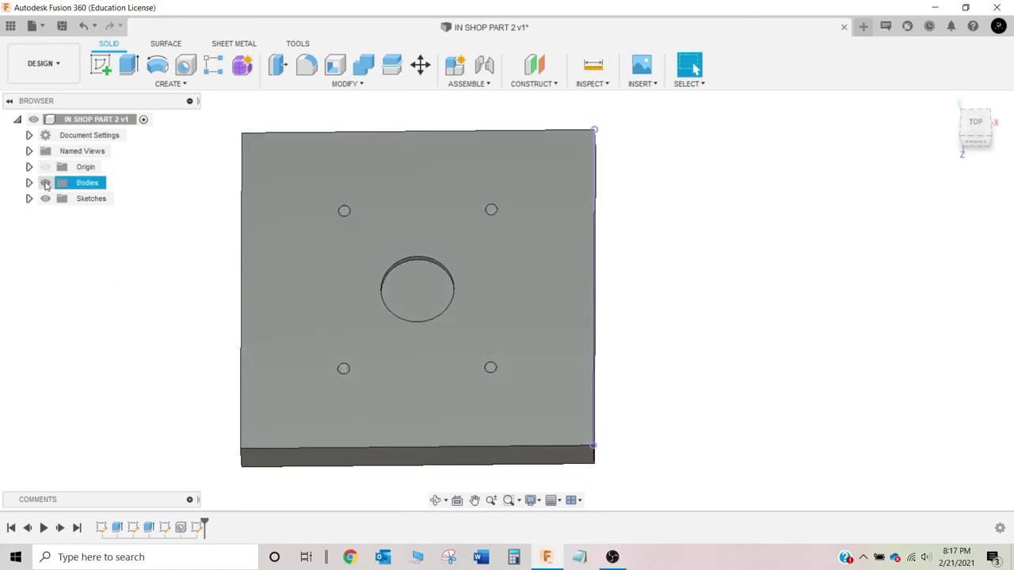
left_click(45, 183)
left_click(45, 183)
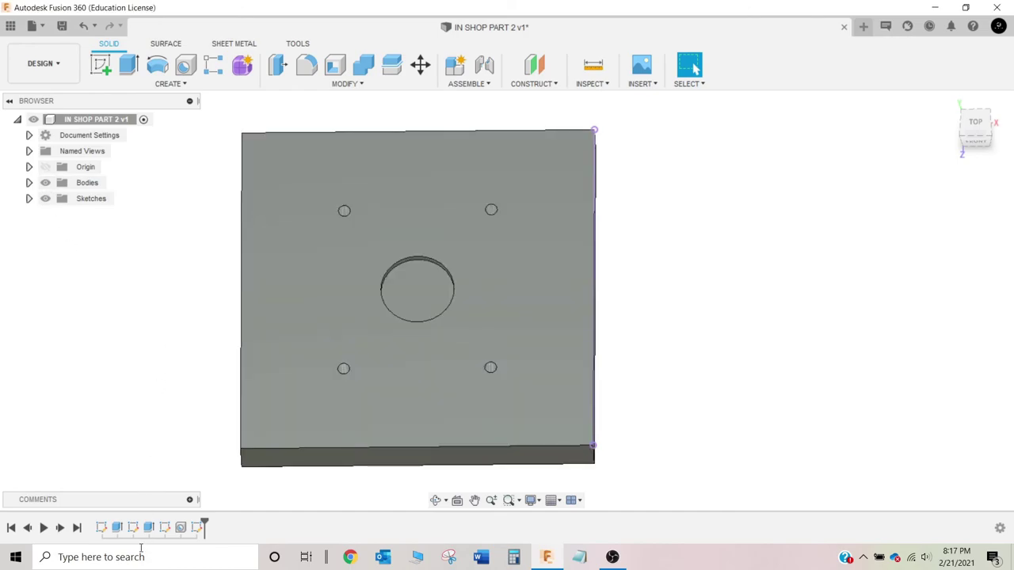
Step: Edit the base extrusion's profile sketch to set the square's side length to 4 in and finish the sketch
right_click(117, 527)
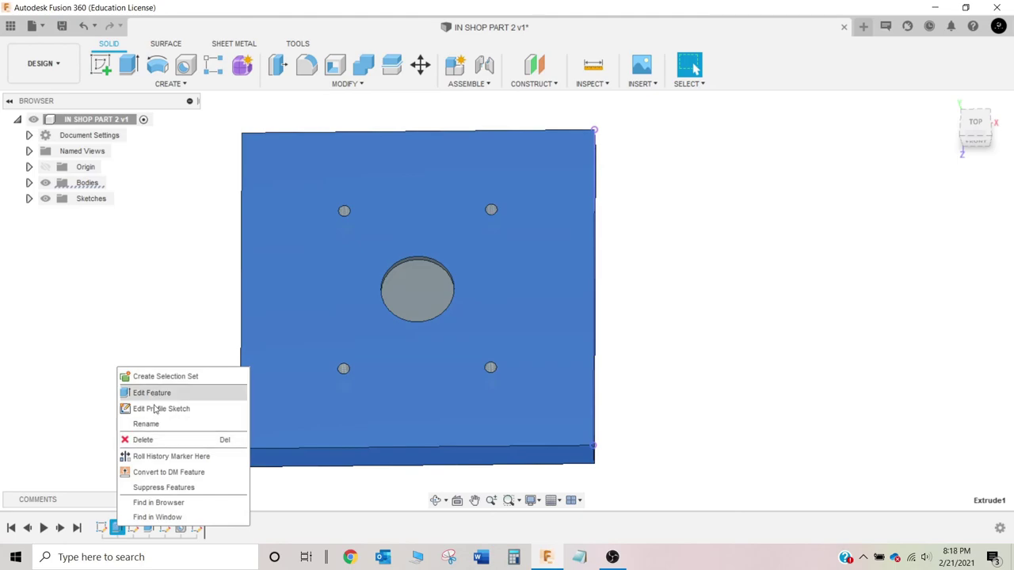
left_click(157, 411)
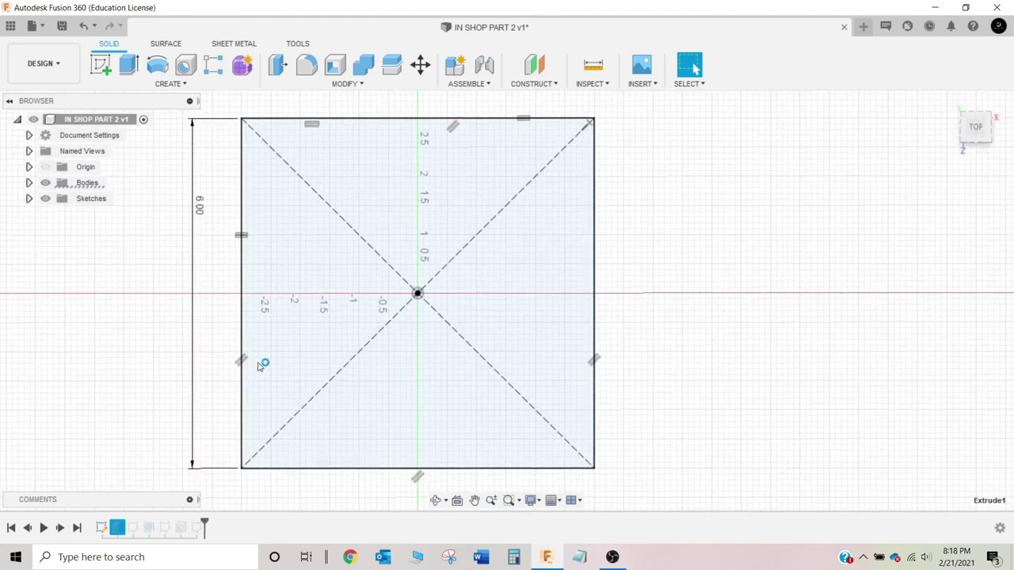
double_click(195, 200)
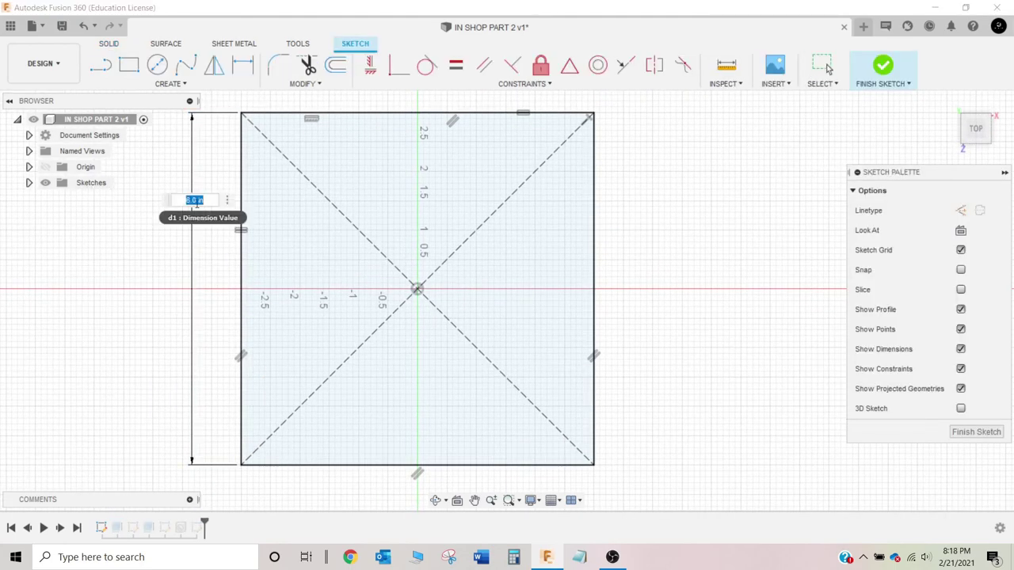
type("4")
key("Return")
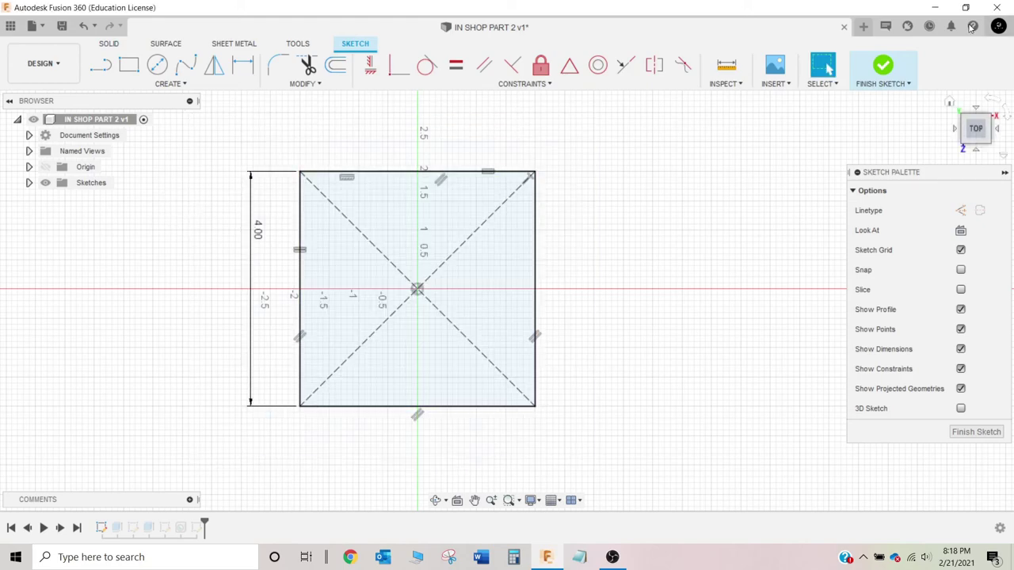
left_click(884, 65)
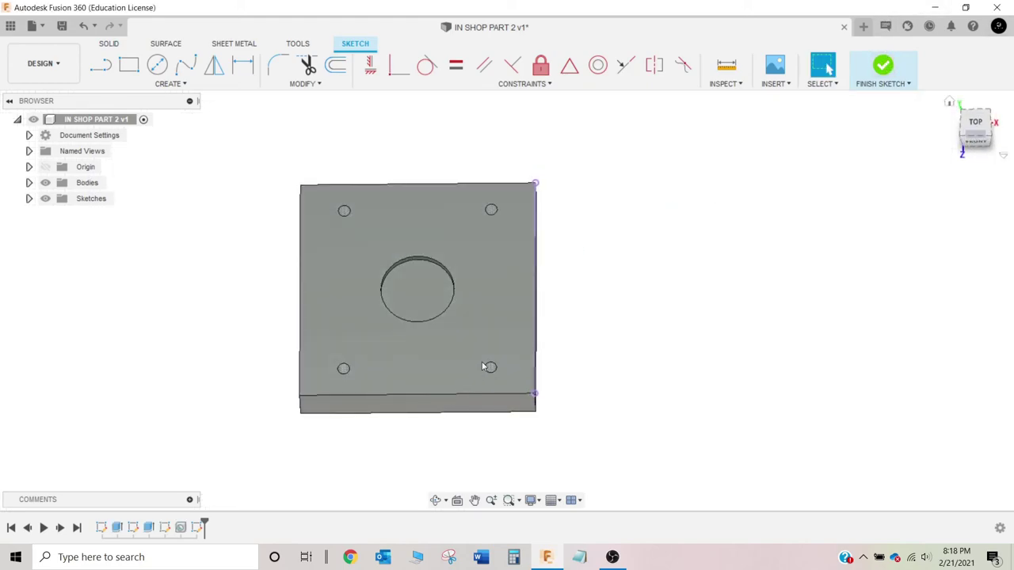
Step: Reopen Sketch4, which contains the projected plate edge, for editing
scroll(531, 242, "up", 3)
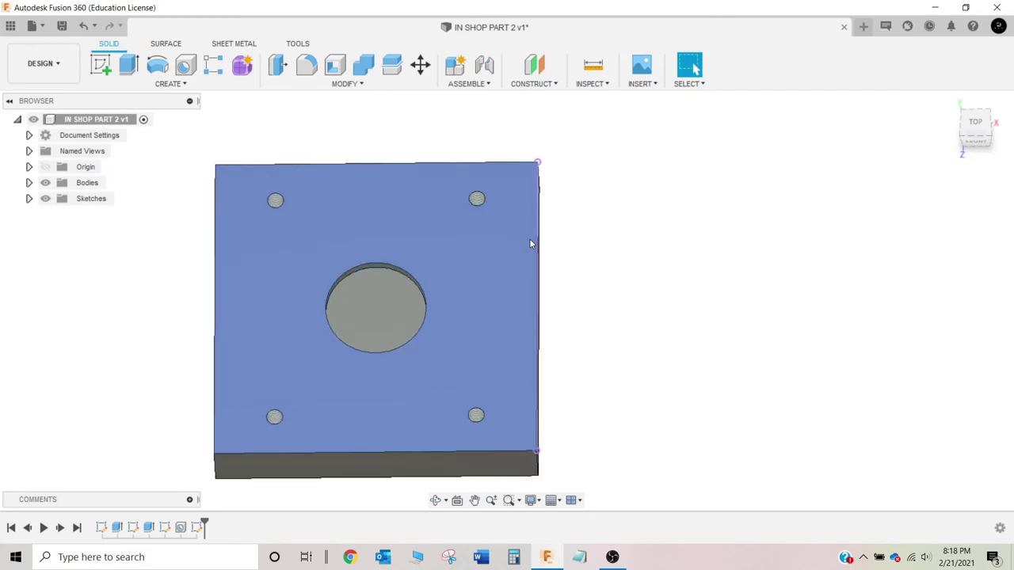
right_click(91, 200)
left_click(74, 248)
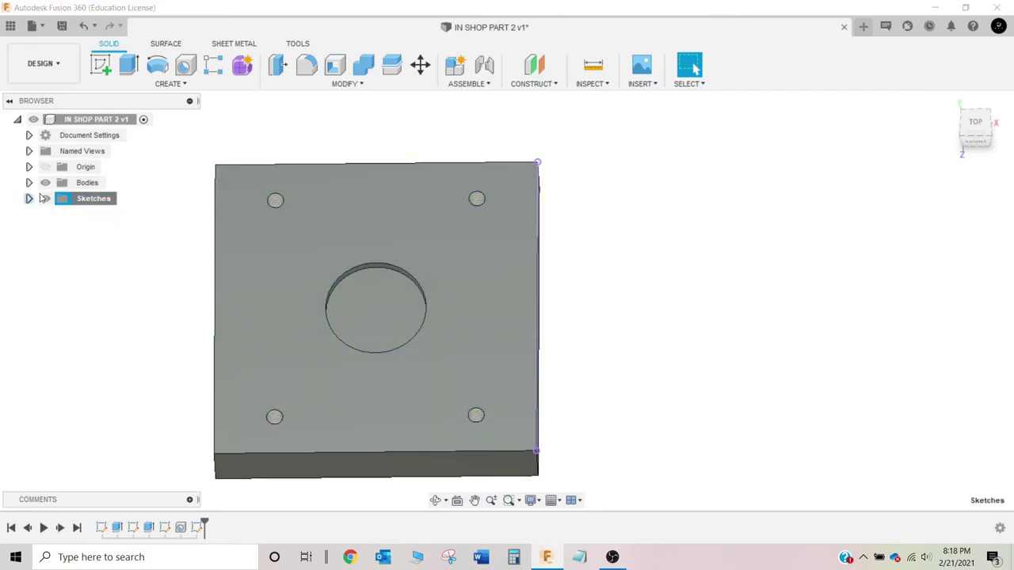
left_click(29, 200)
right_click(89, 262)
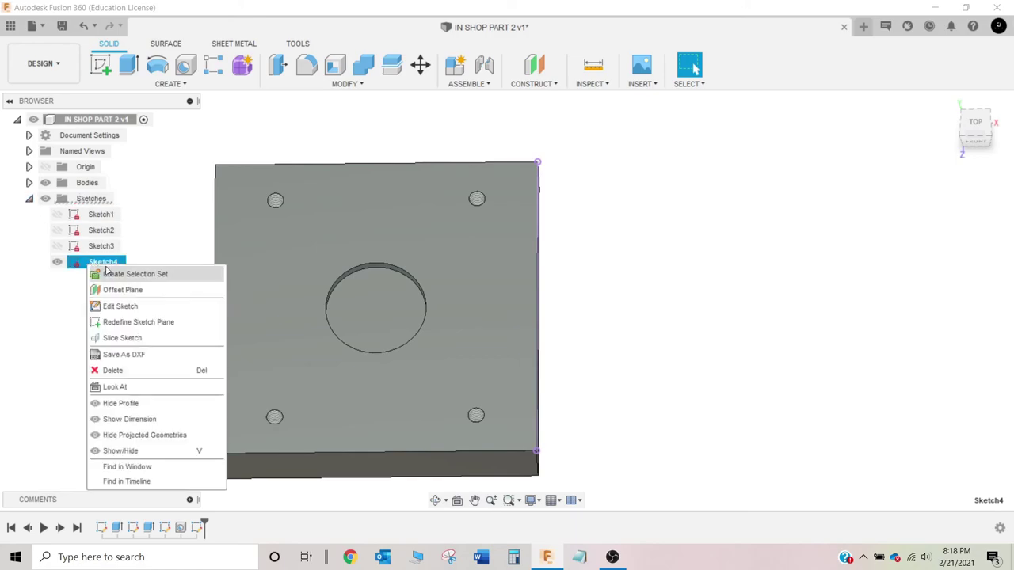
left_click(133, 310)
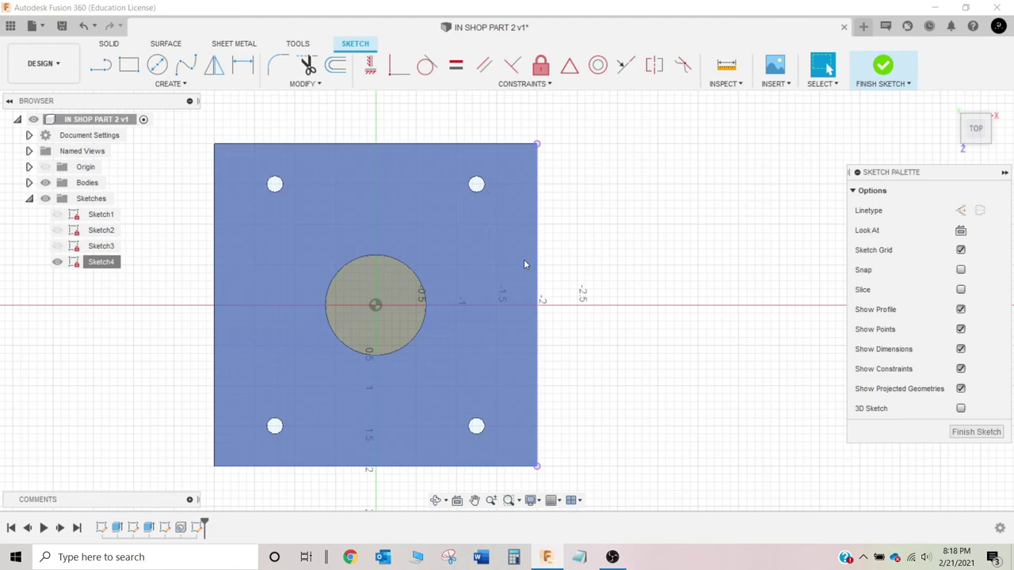
Step: Offset only the projected plate edge 0.25 in inward onto the plate, with chain selection turned off
key("o")
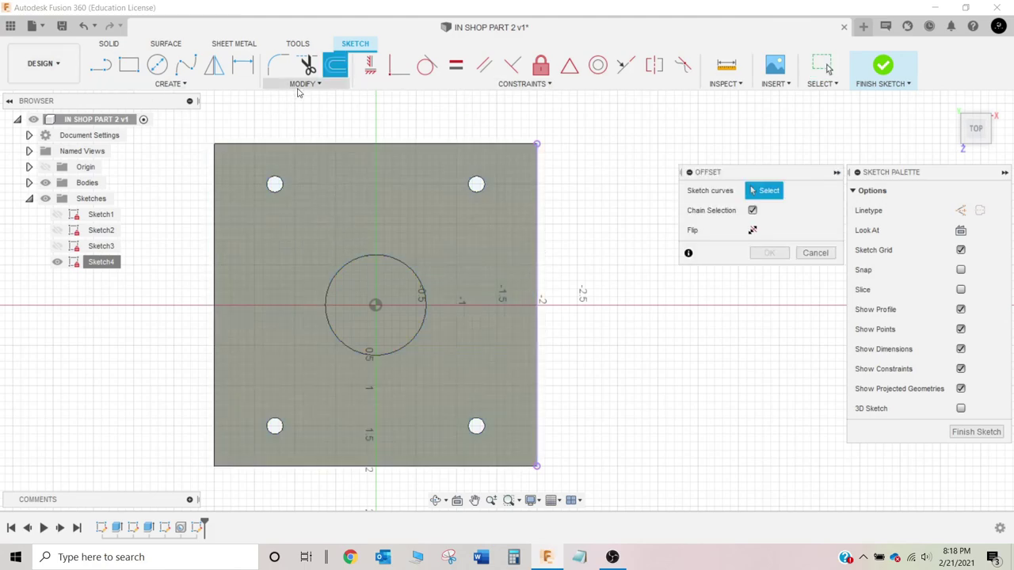
left_click(227, 87)
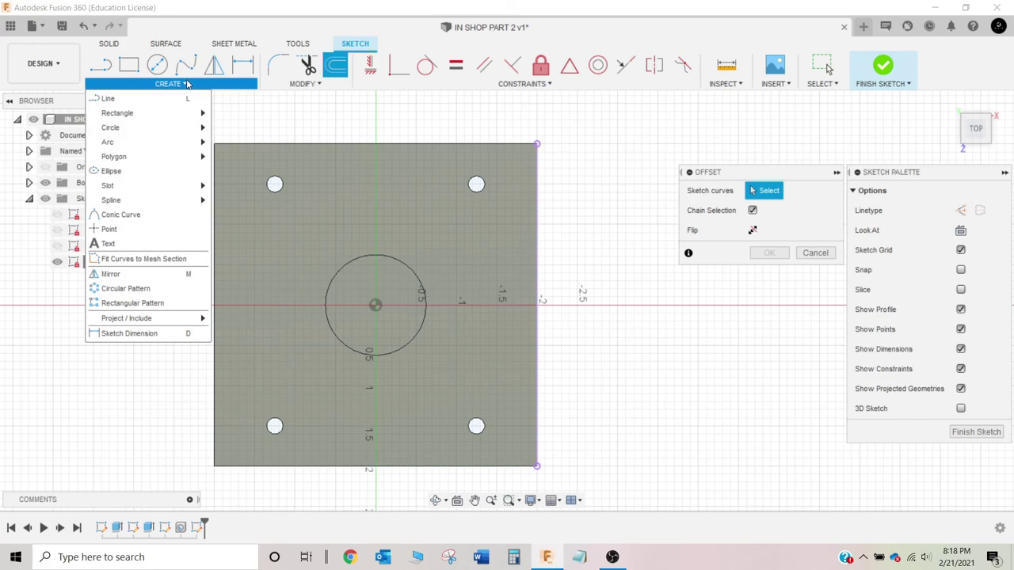
left_click(298, 86)
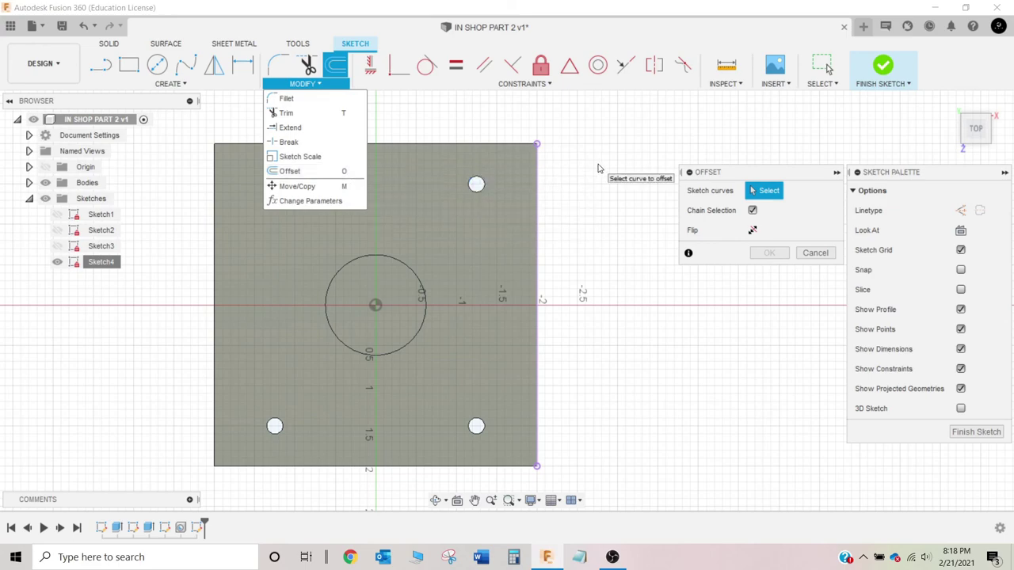
left_click(537, 201)
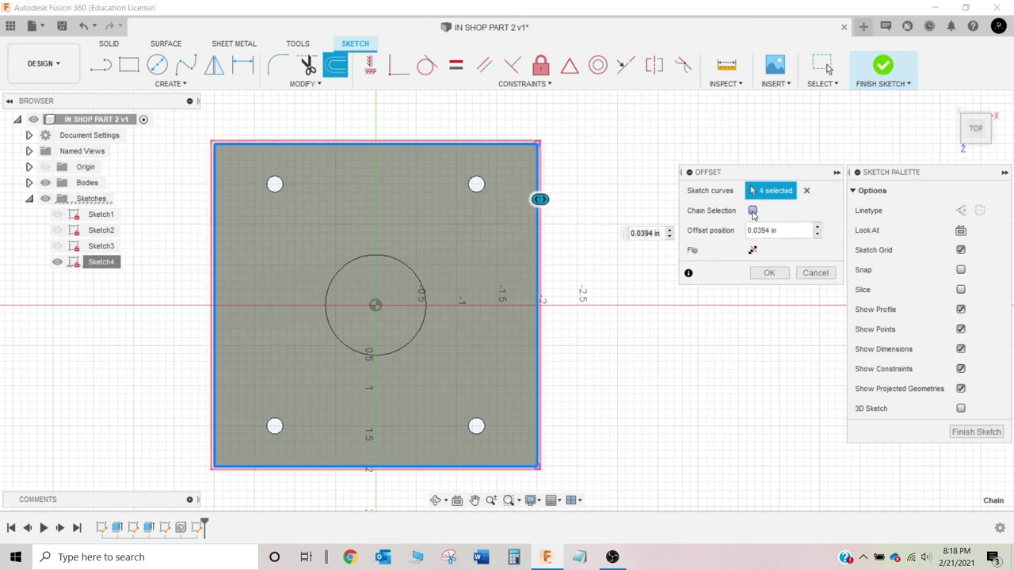
left_click(752, 211)
left_click(804, 193)
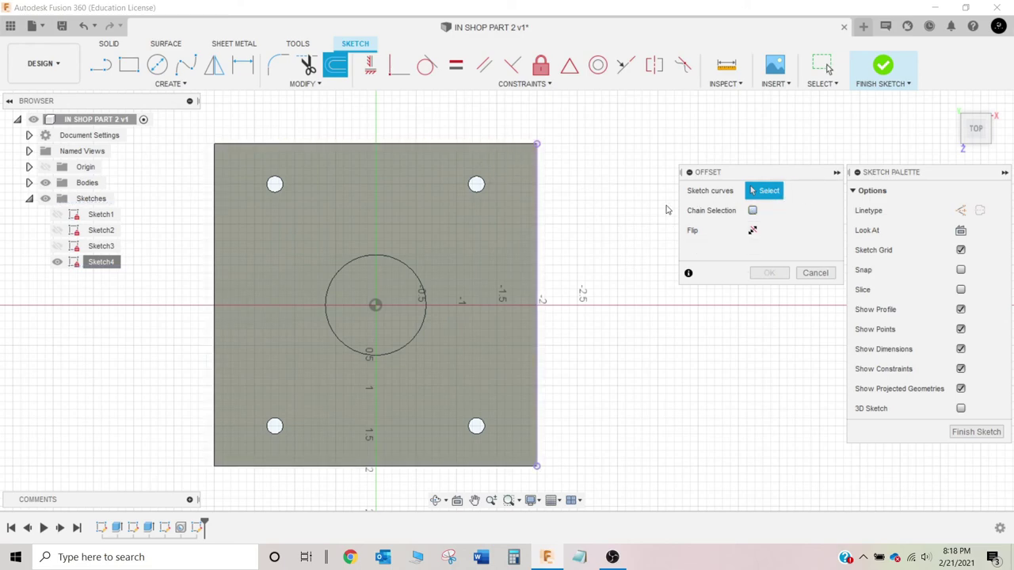
left_click(536, 191)
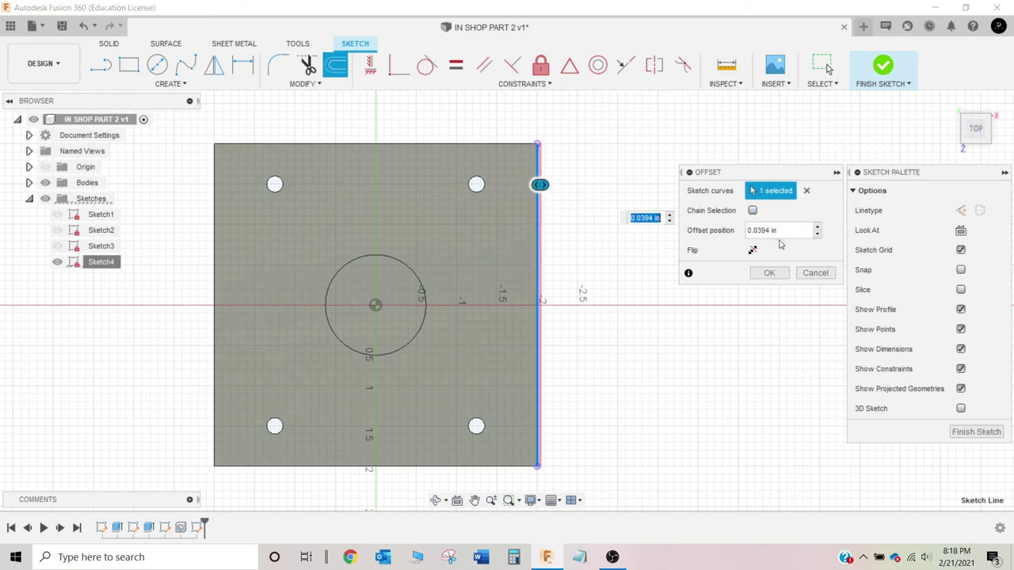
left_click(785, 231)
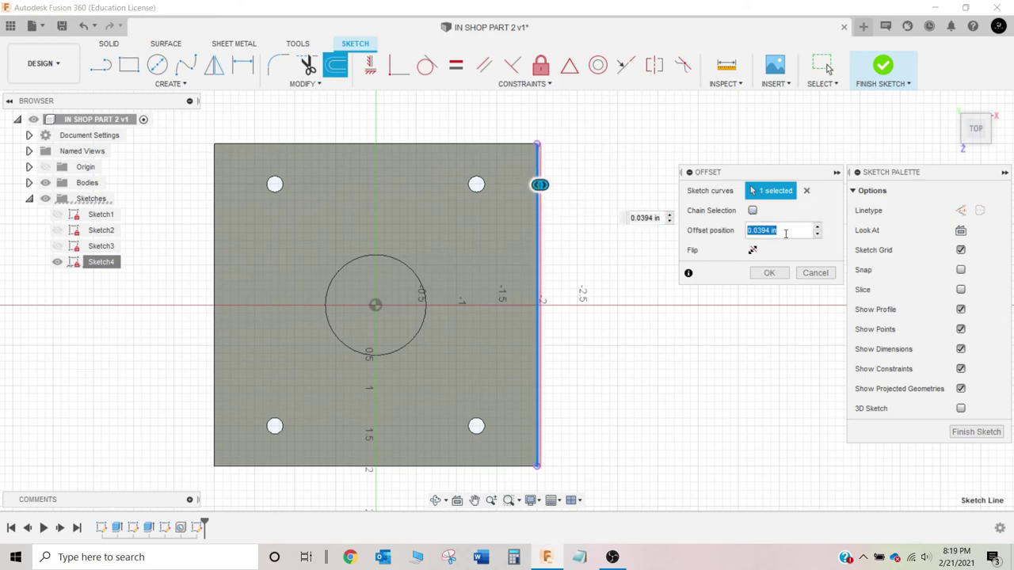
type(".25")
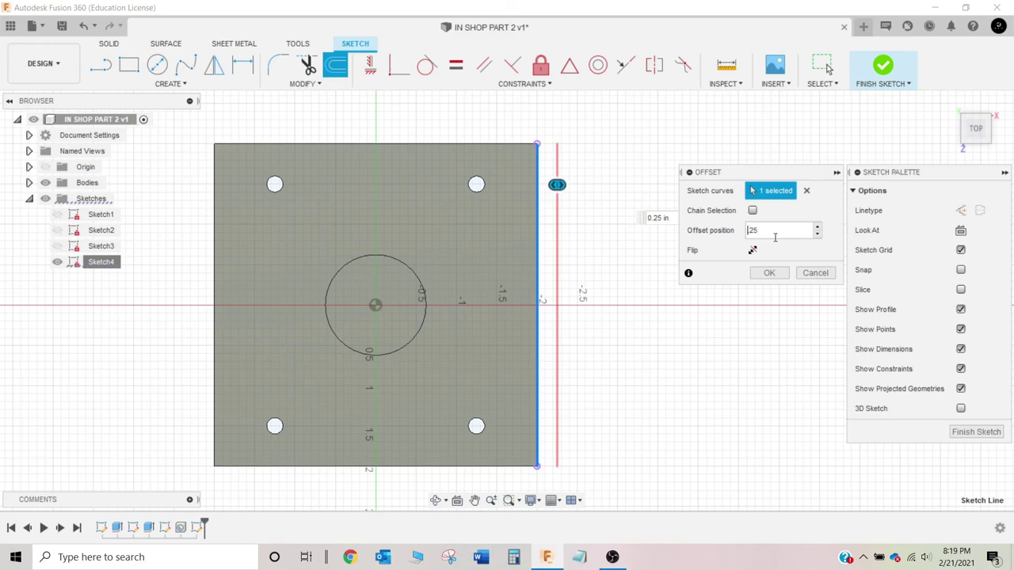
type("-")
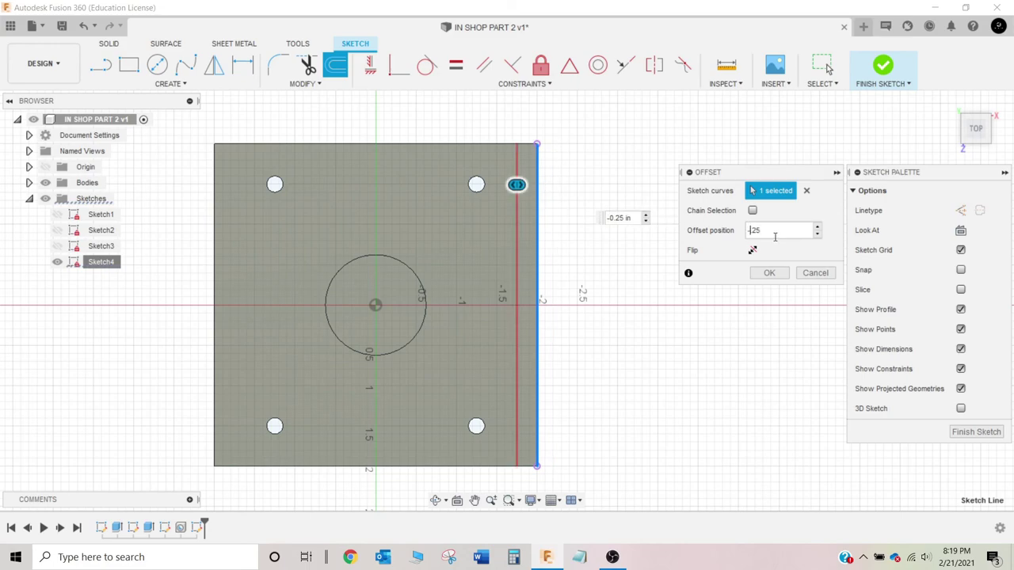
left_click(771, 273)
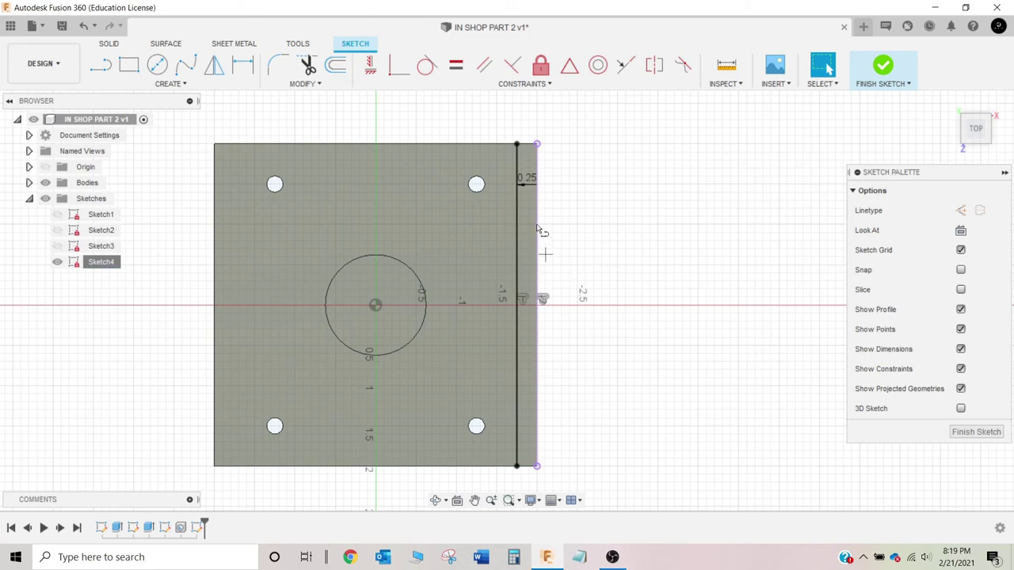
Step: Draw two short lines, each 0.25 in long, perpendicular between the offset line and the projected edge, one near each end
key("l")
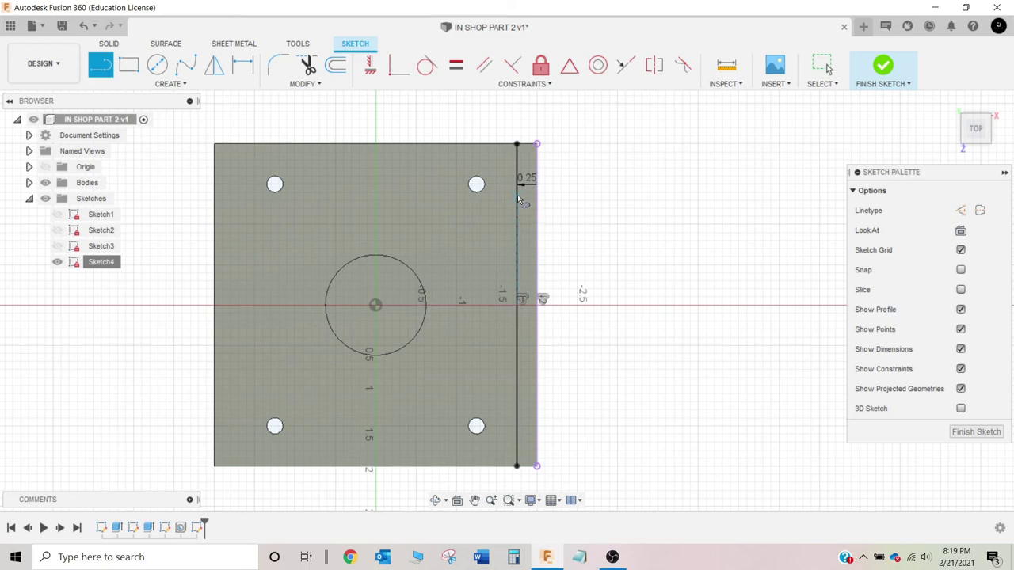
left_click(518, 198)
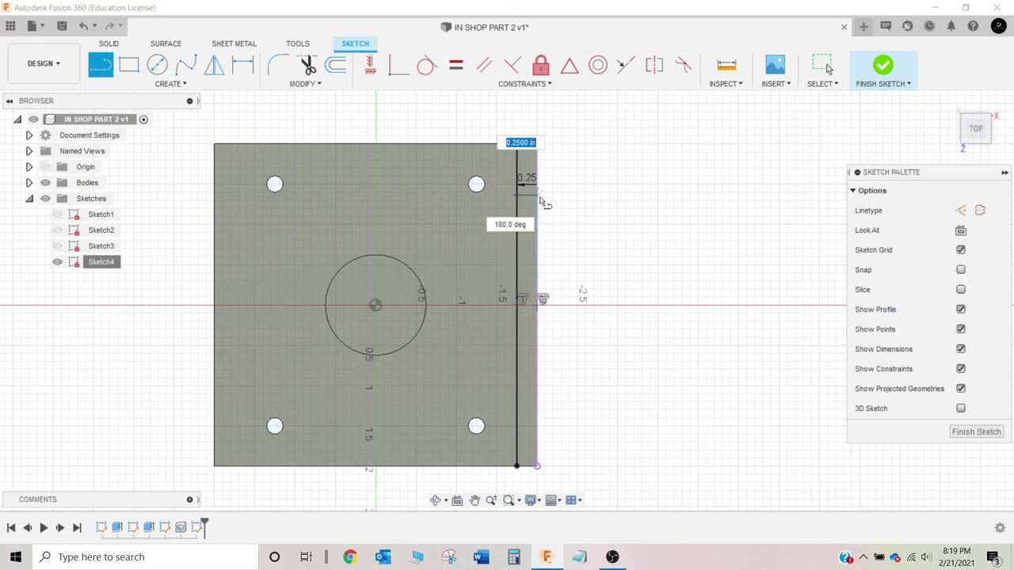
double_click(539, 199)
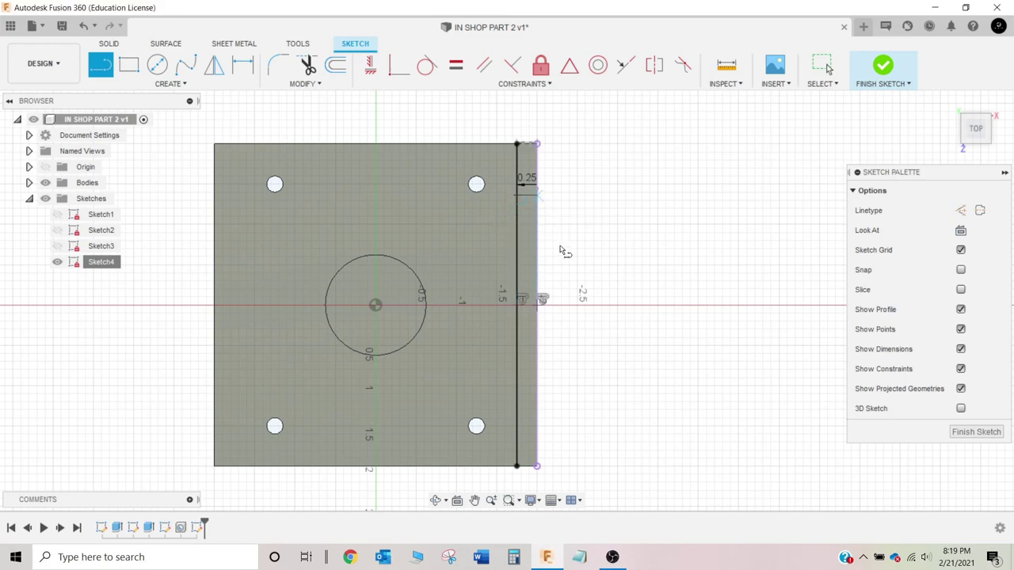
left_click(519, 395)
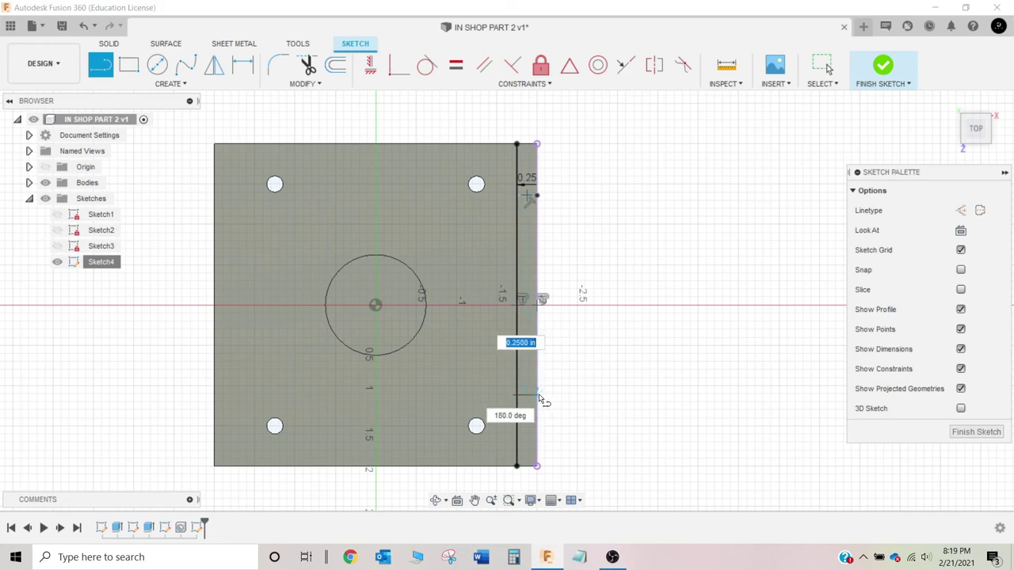
double_click(539, 396)
key("Escape")
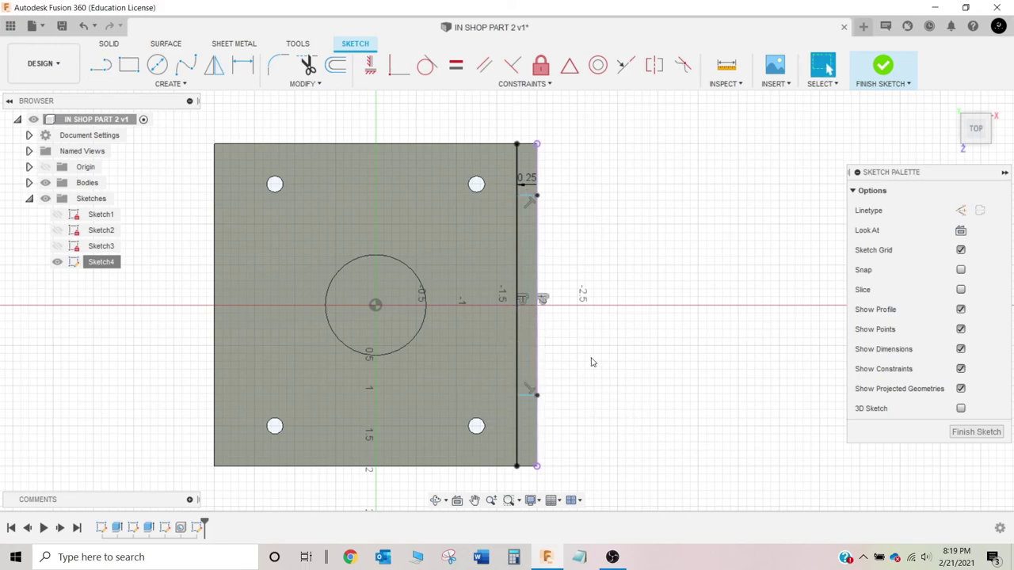
scroll(559, 254, "up", 1)
scroll(554, 255, "down", 1)
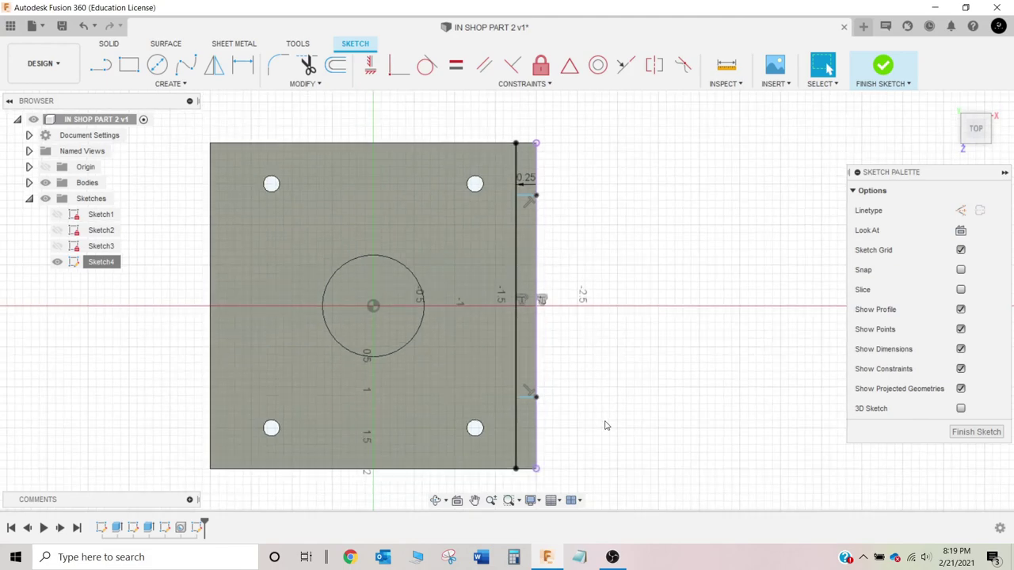
Step: Dimension the lower short line 1 in from the plate's bottom edge
key("d")
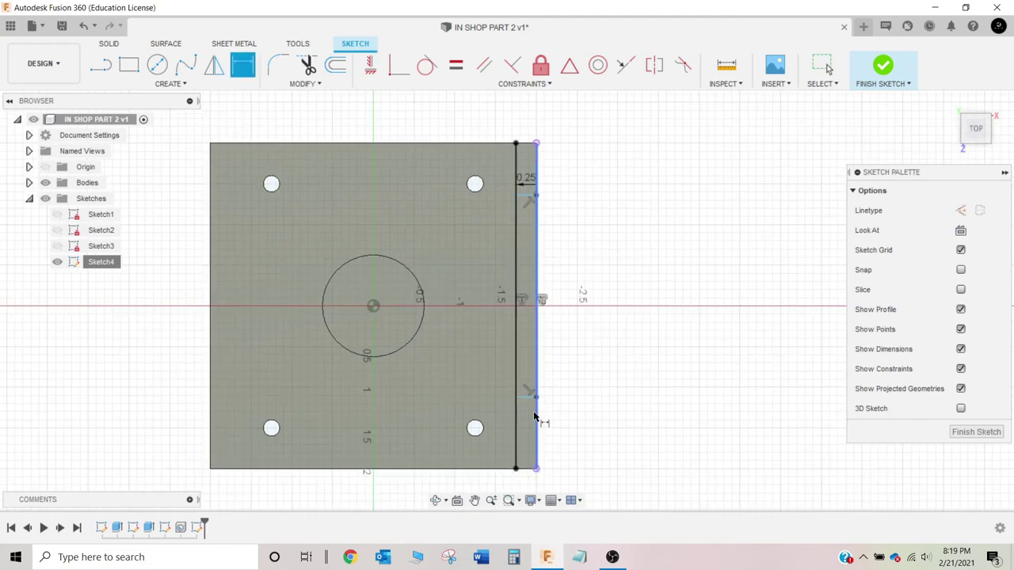
left_click(523, 470)
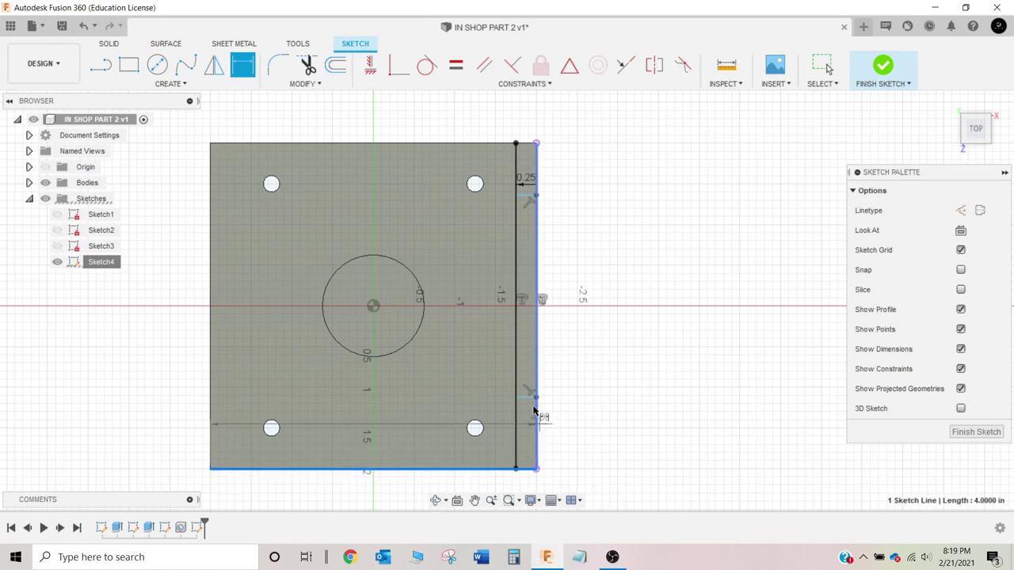
left_click(530, 401)
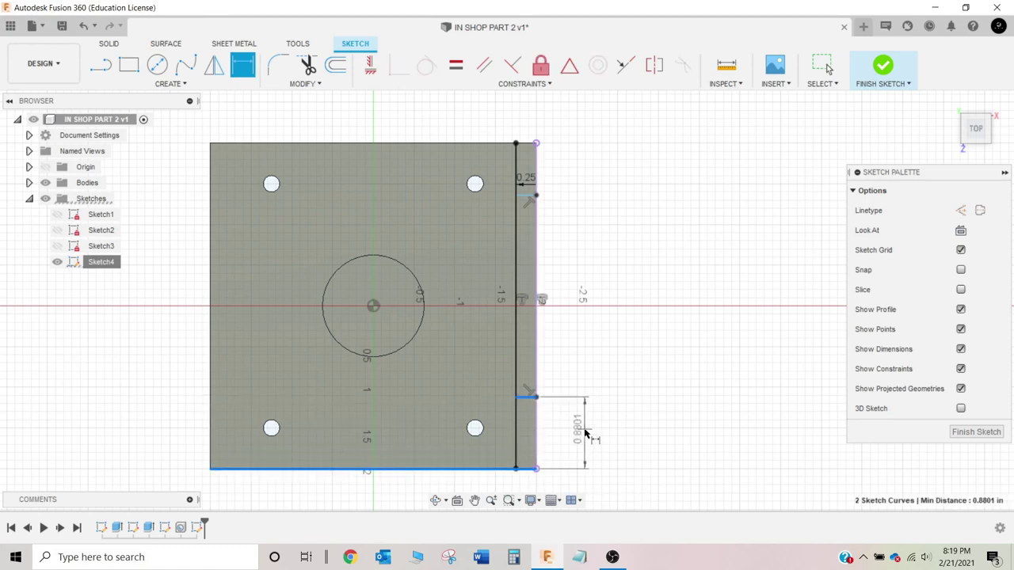
left_click(584, 432)
type("1")
key("Return")
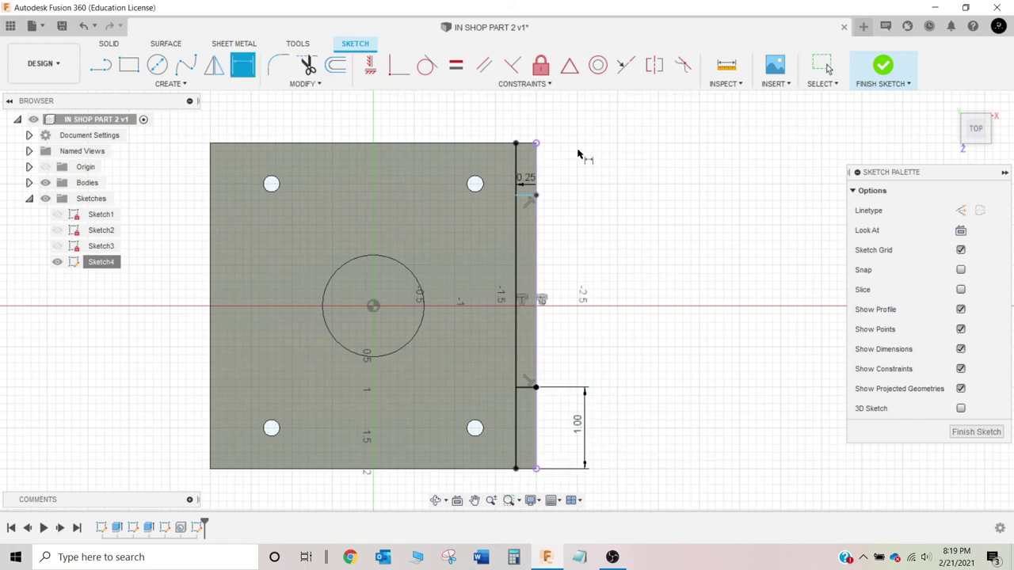
Step: Dimension the upper short line 1 in from the plate's top edge
left_click(528, 195)
left_click(529, 145)
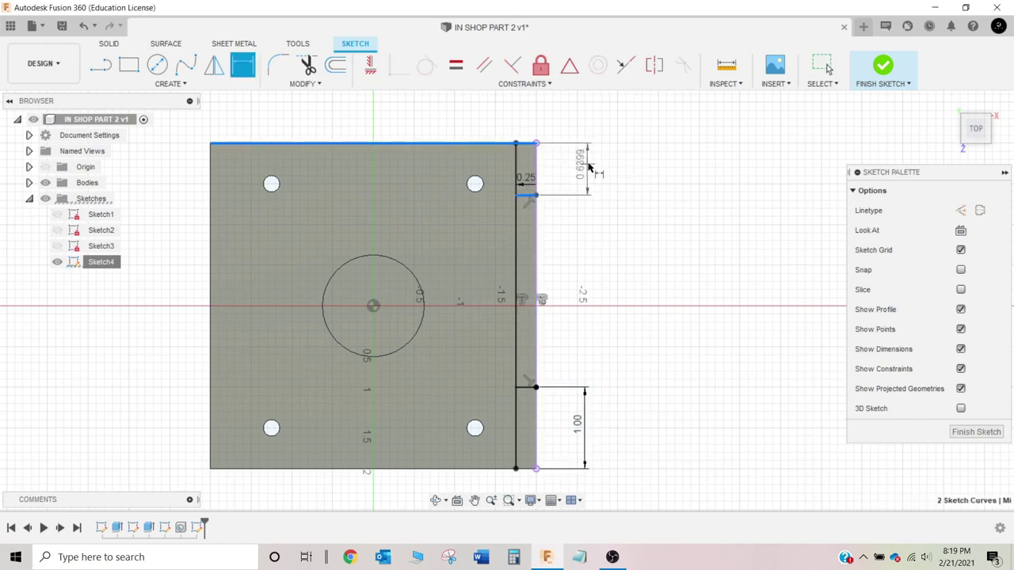
left_click(586, 164)
type("1.0")
key("Return")
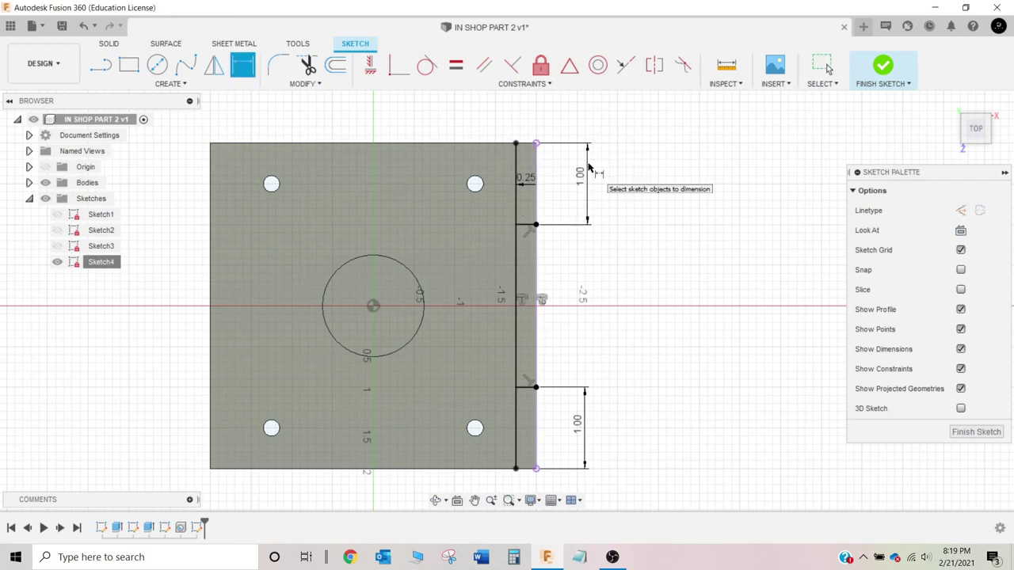
key("Escape")
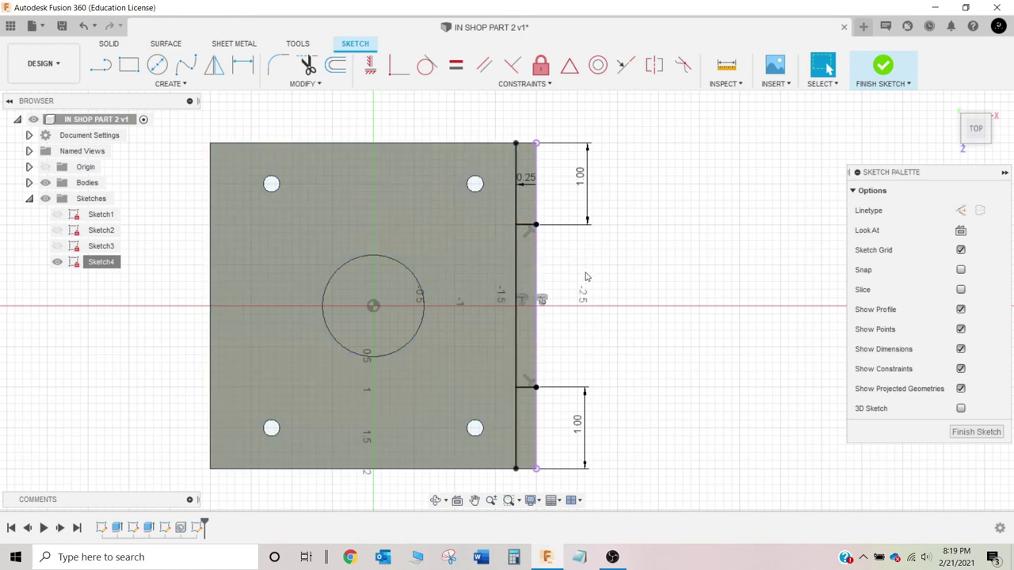
key("e")
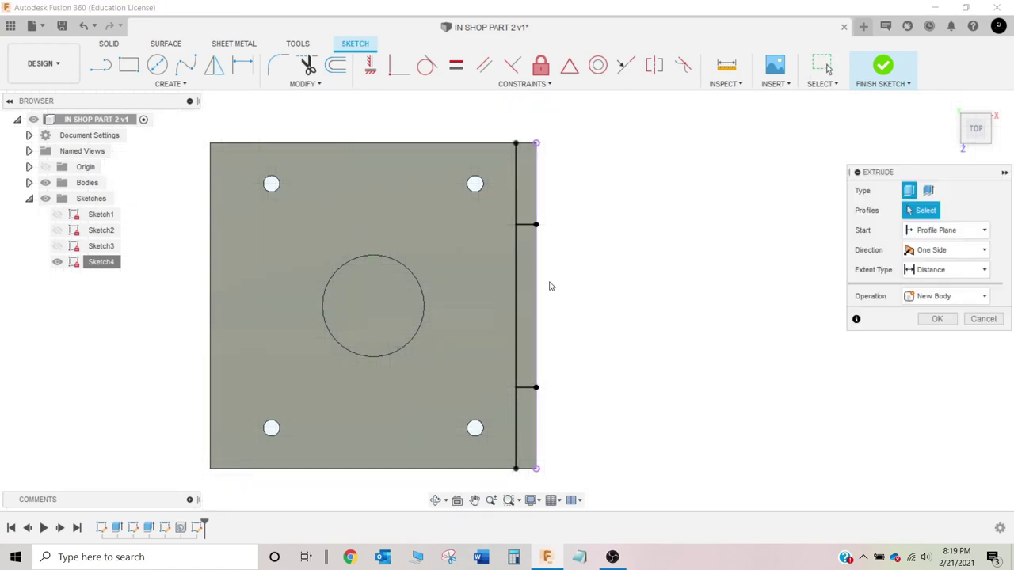
left_click(528, 254)
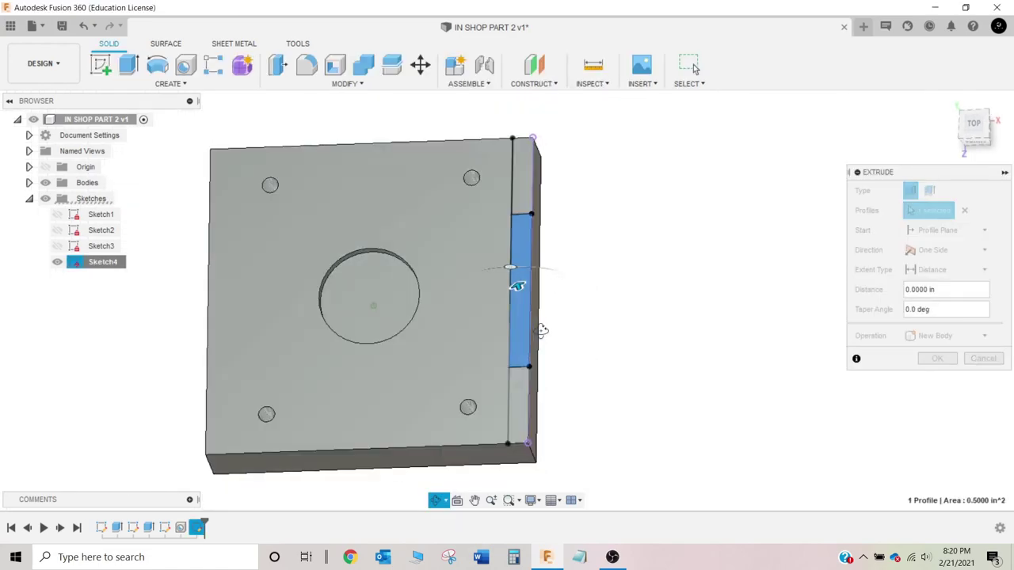
left_click_drag(494, 270, 541, 294)
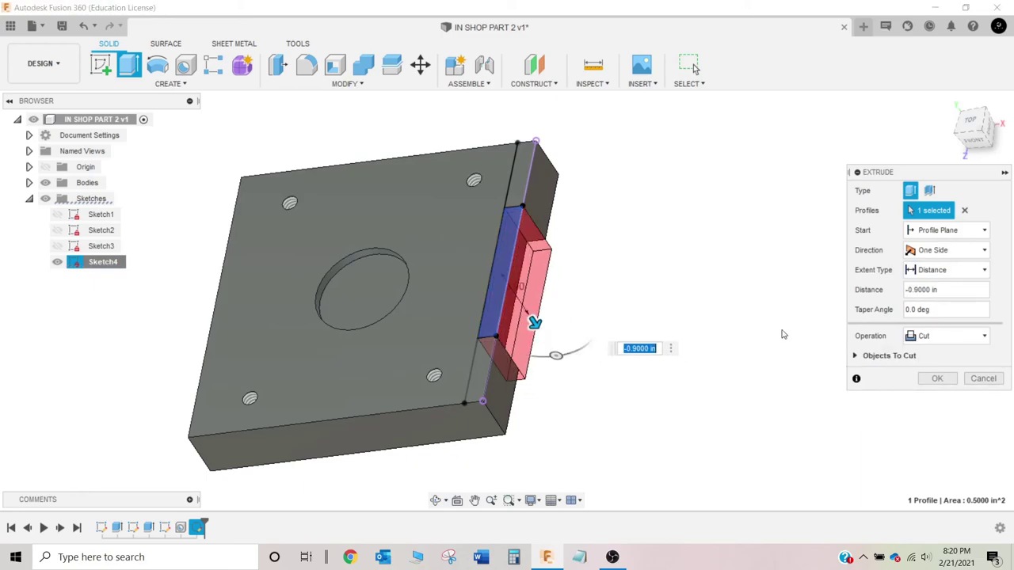
left_click(989, 380)
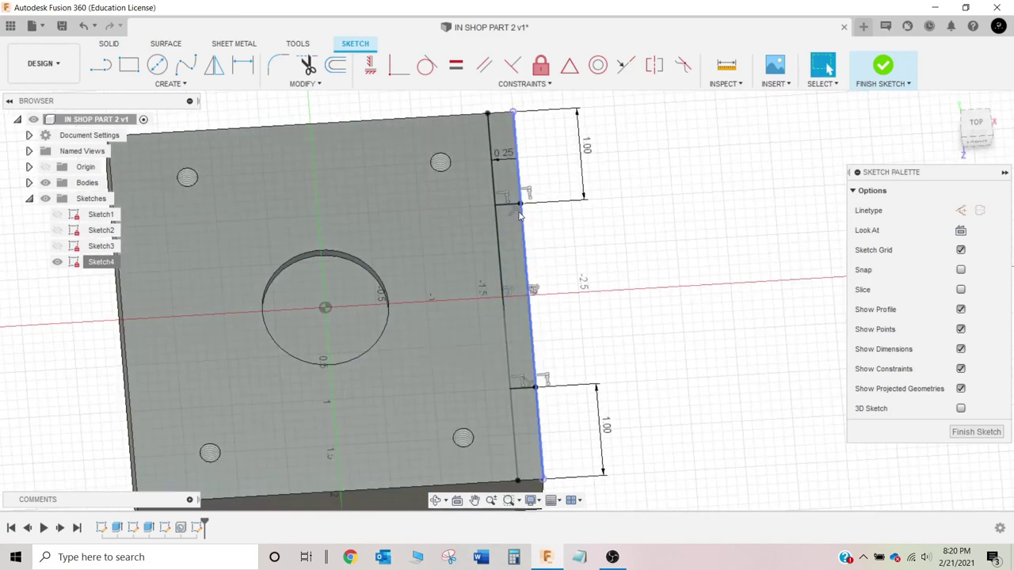
left_click(502, 220)
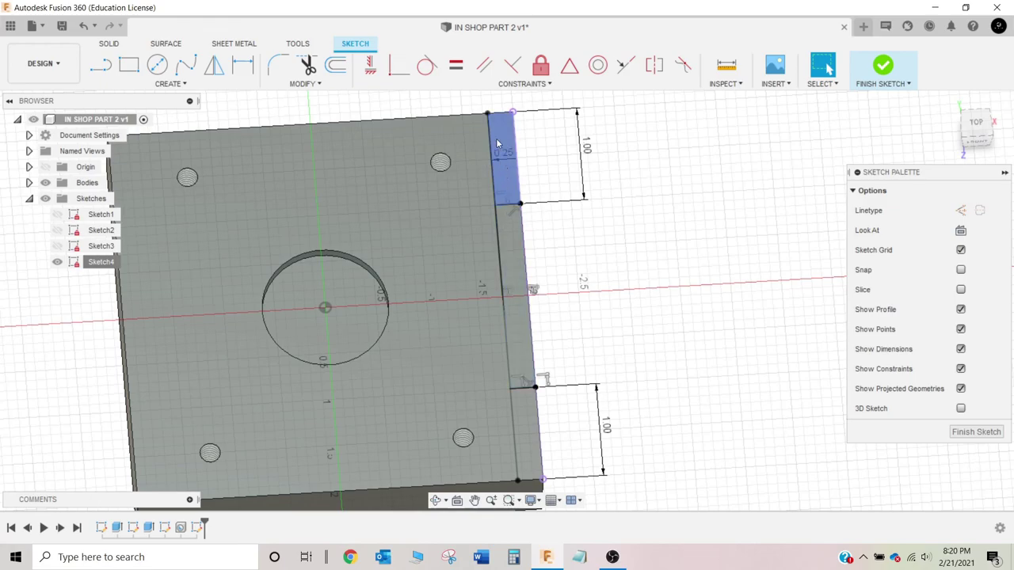
scroll(497, 143, "up", 4)
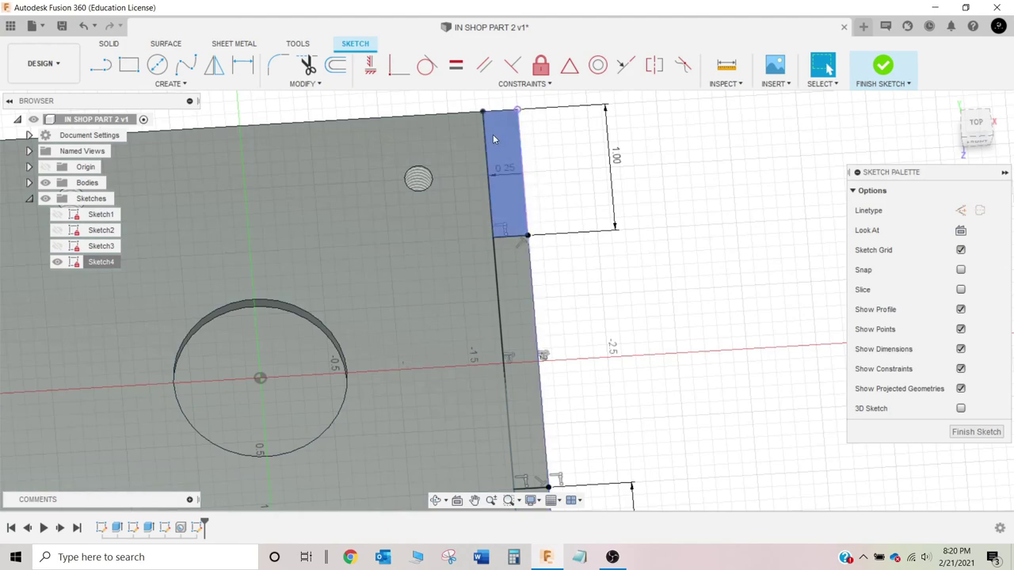
scroll(504, 113, "up", 2)
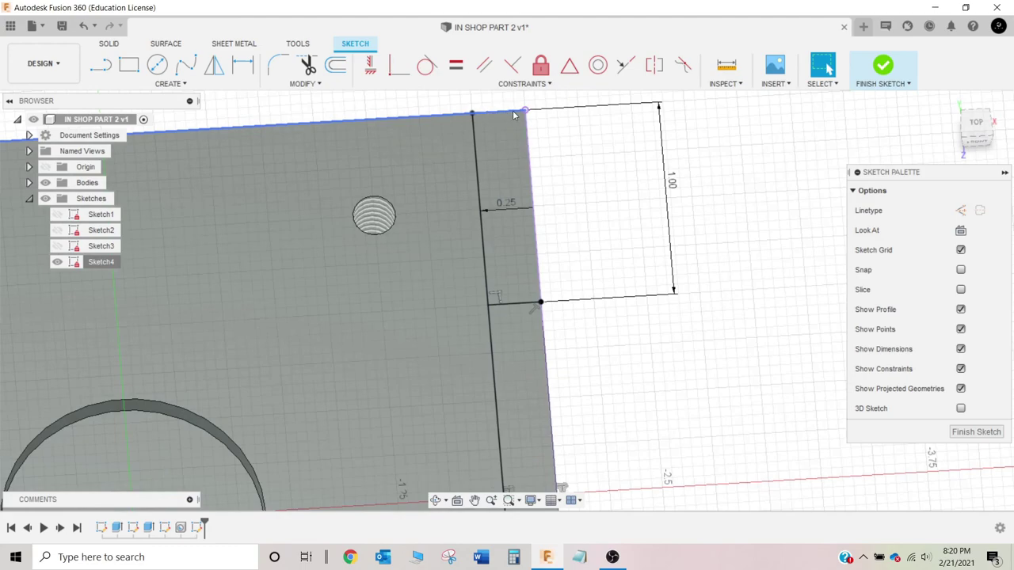
scroll(496, 116, "down", 2)
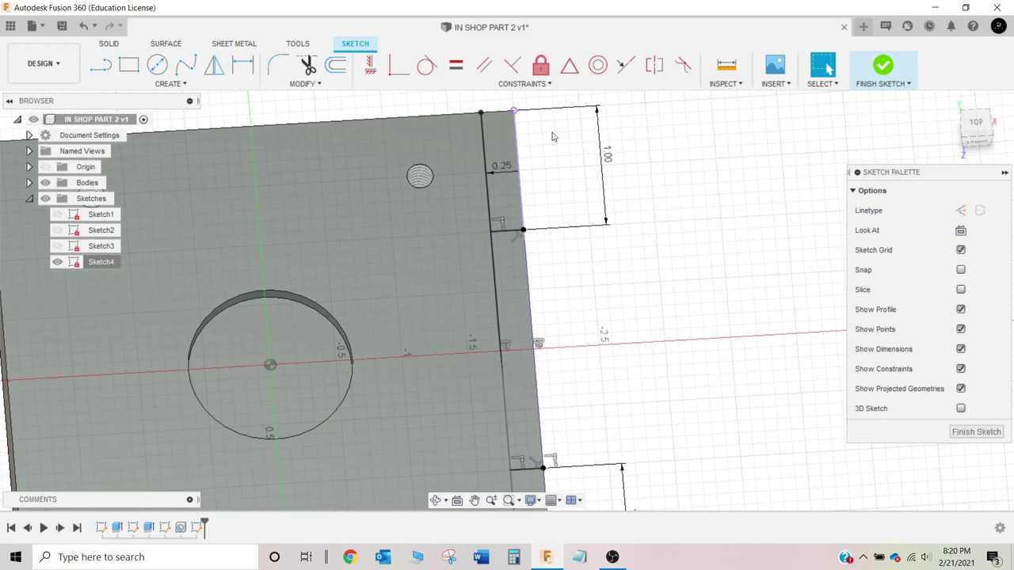
left_click(500, 152)
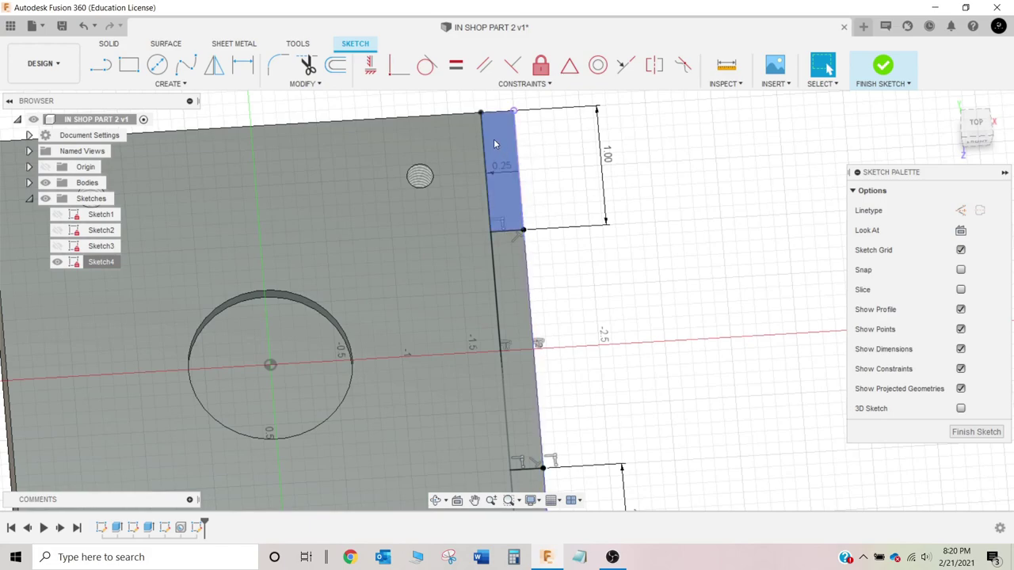
Step: Extrude the sketch profile between the two short lines by -0.25 in as a cut into the plate edge
left_click(516, 290)
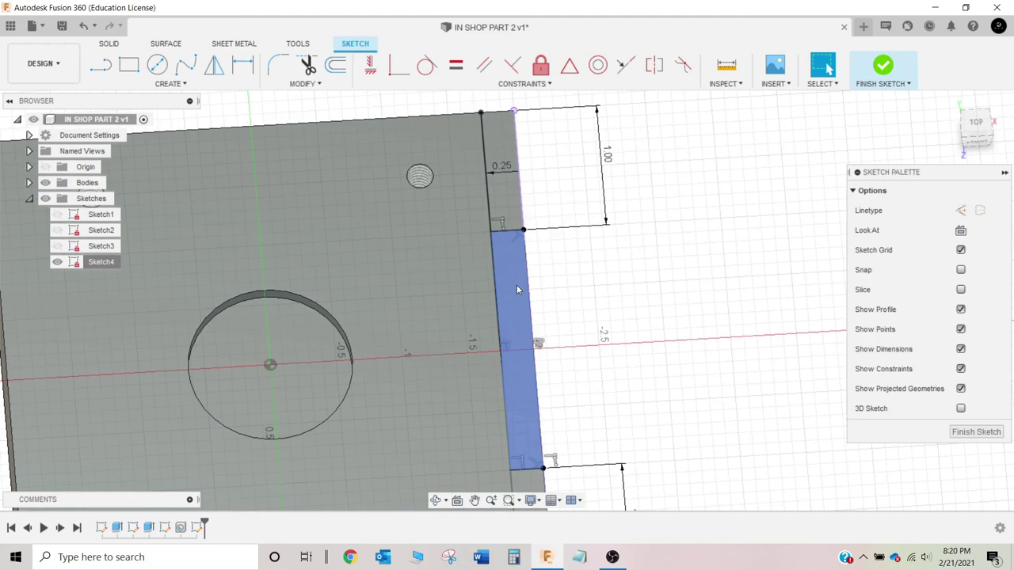
key("e")
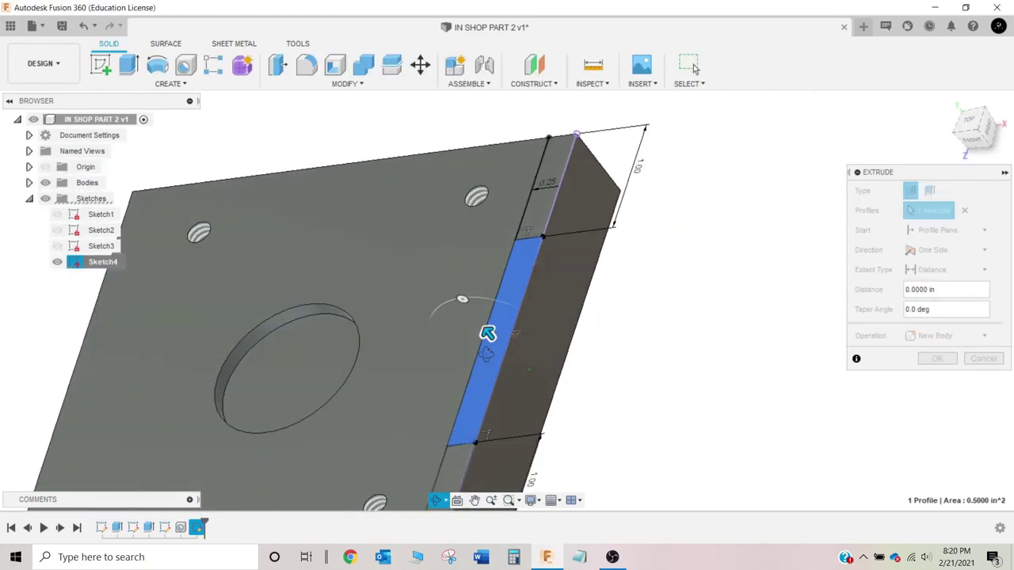
left_click_drag(543, 367, 515, 373)
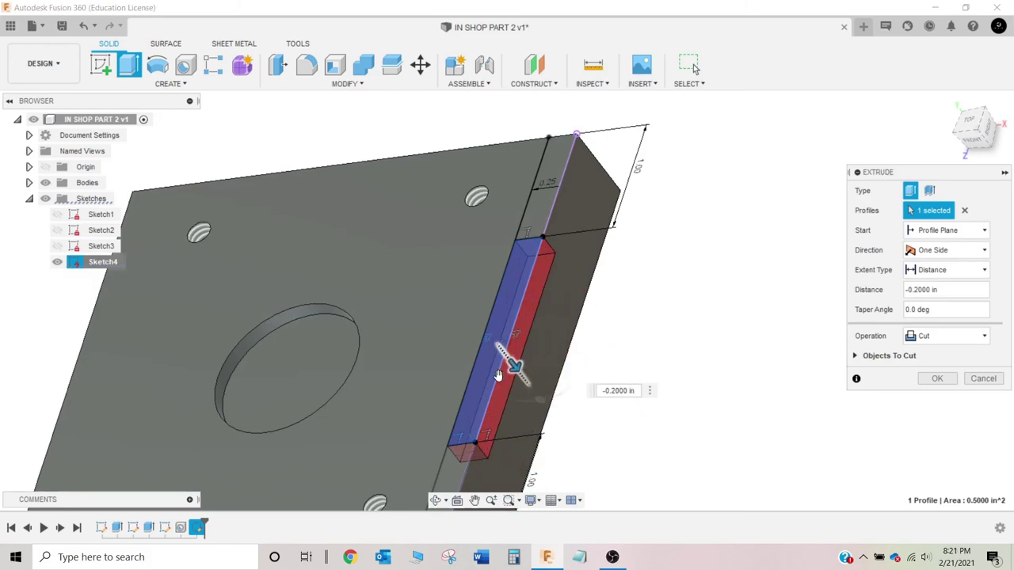
left_click(949, 292)
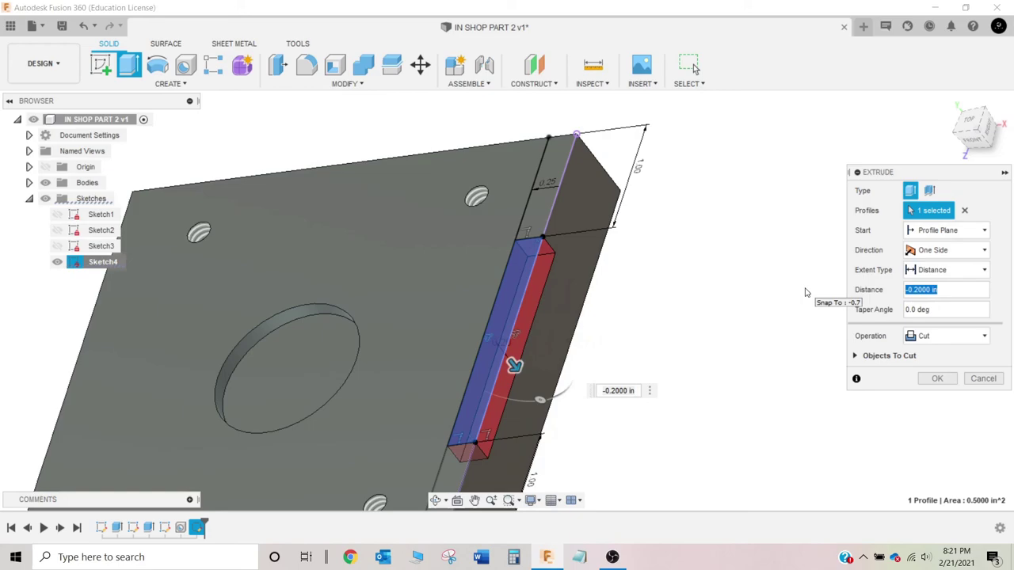
key("BackSpace")
type(".25")
key("Return")
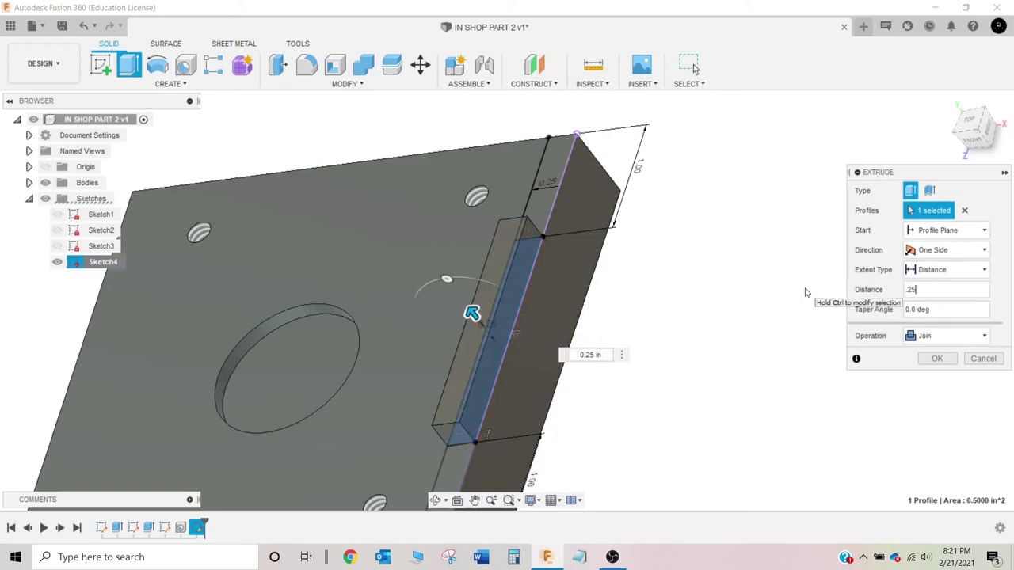
left_click(884, 293)
type("-")
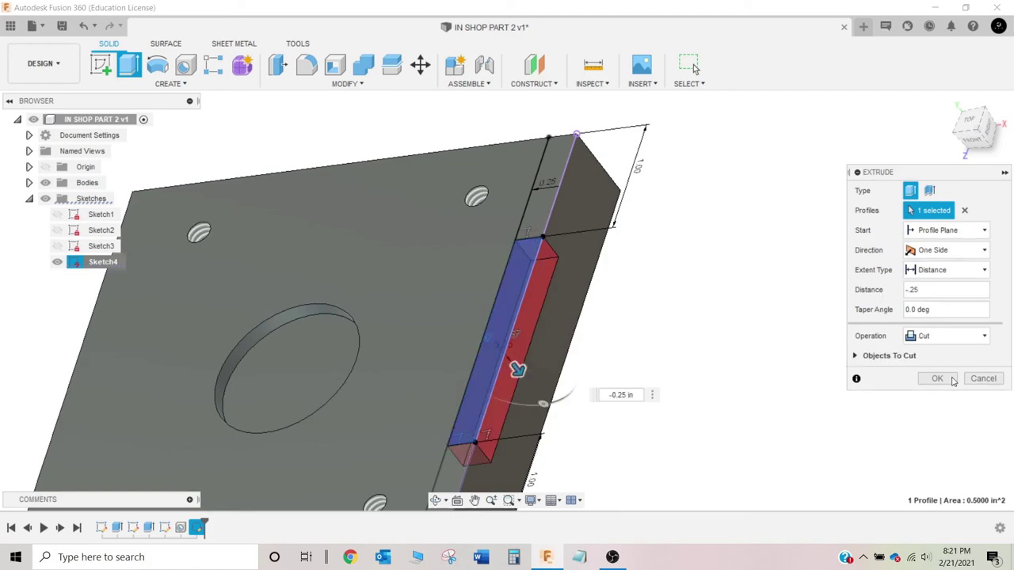
left_click(935, 380)
Step: Start a fillet on the two vertical inside corner edges at the ends of the edge notch
scroll(526, 336, "down", 3)
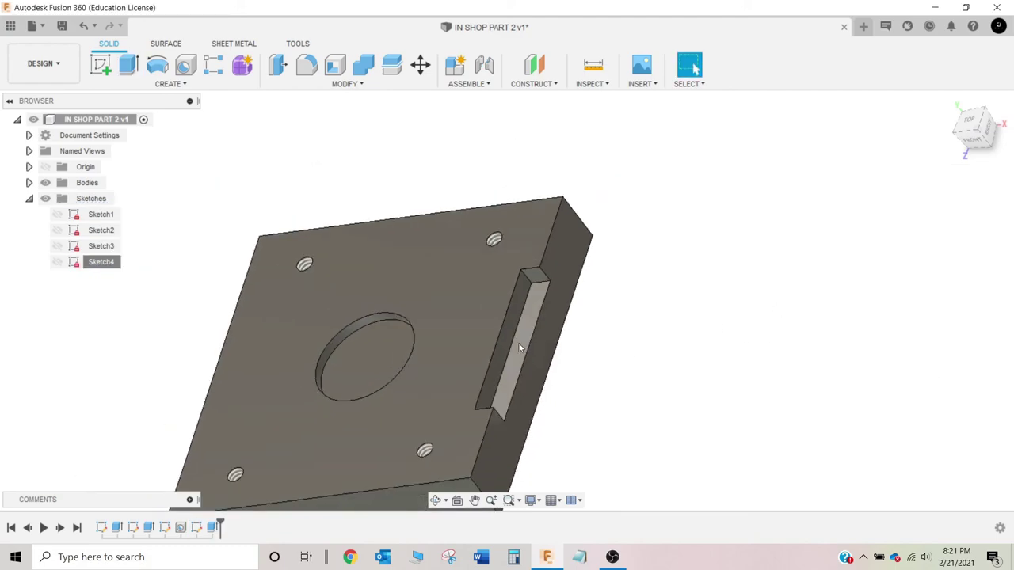
left_click(475, 500)
left_click_drag(465, 429, 445, 335)
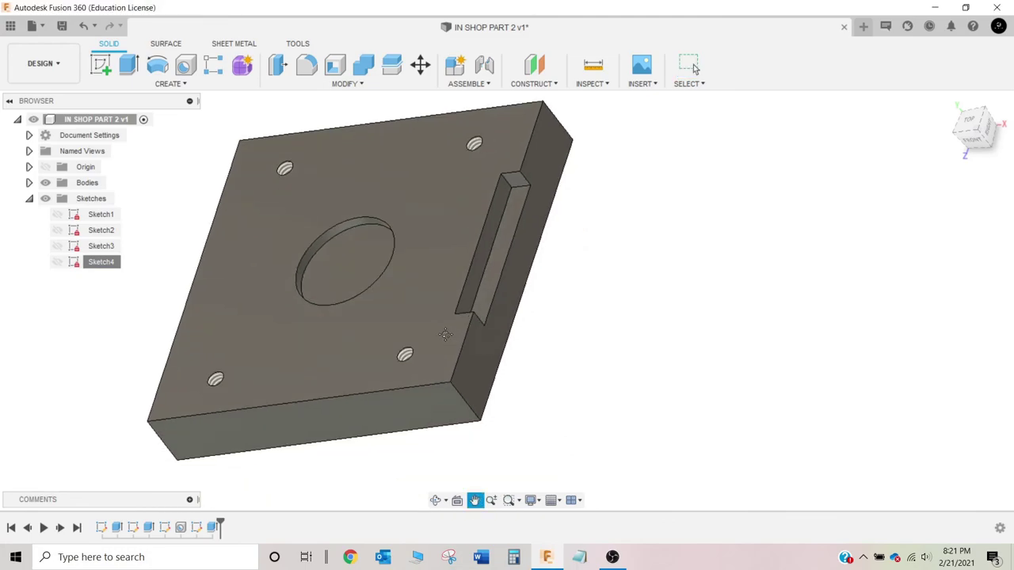
middle_click_drag(445, 334, 465, 345, "shift")
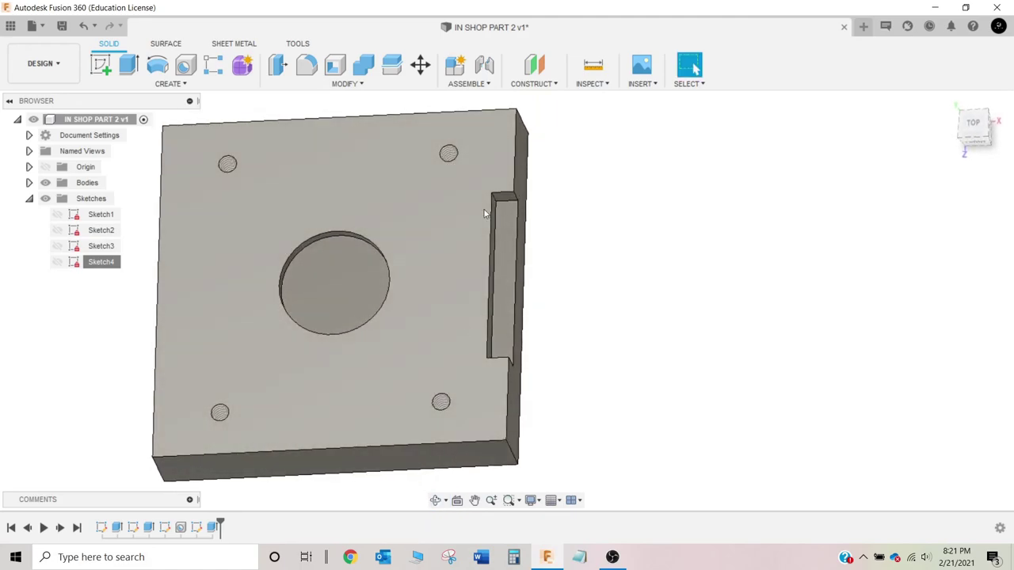
scroll(498, 206, "up", 3)
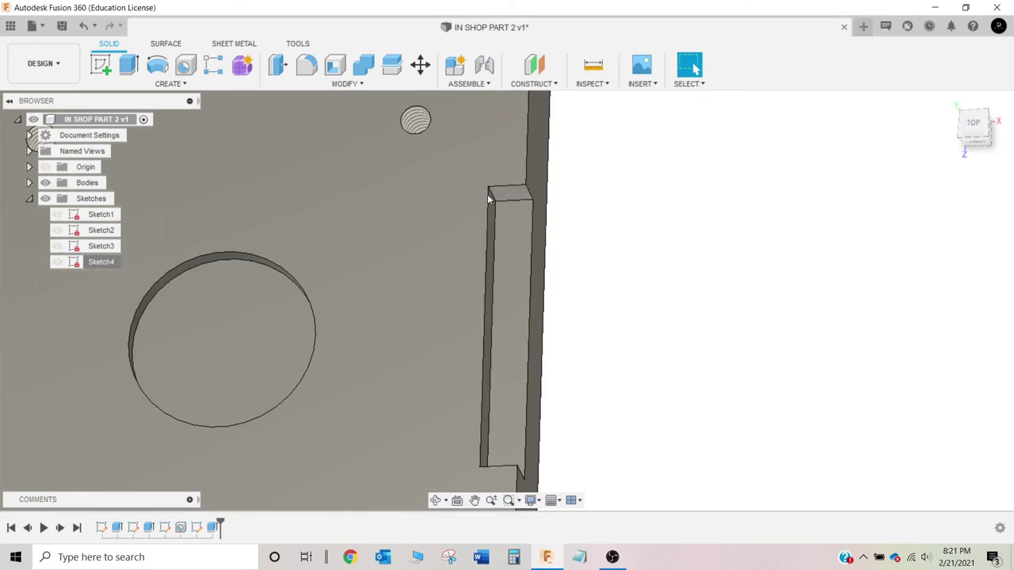
scroll(491, 202, "down", 2)
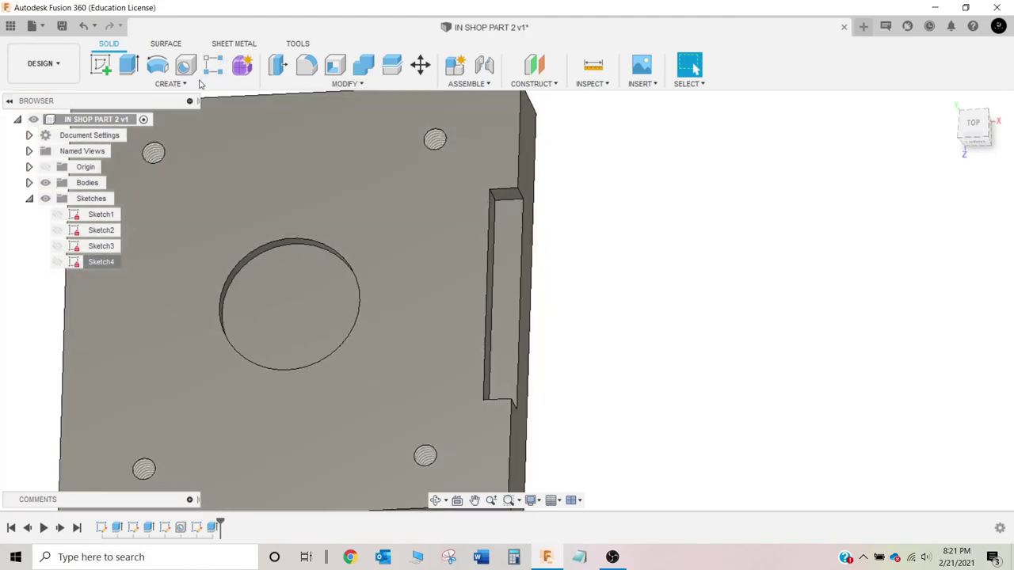
left_click(349, 84)
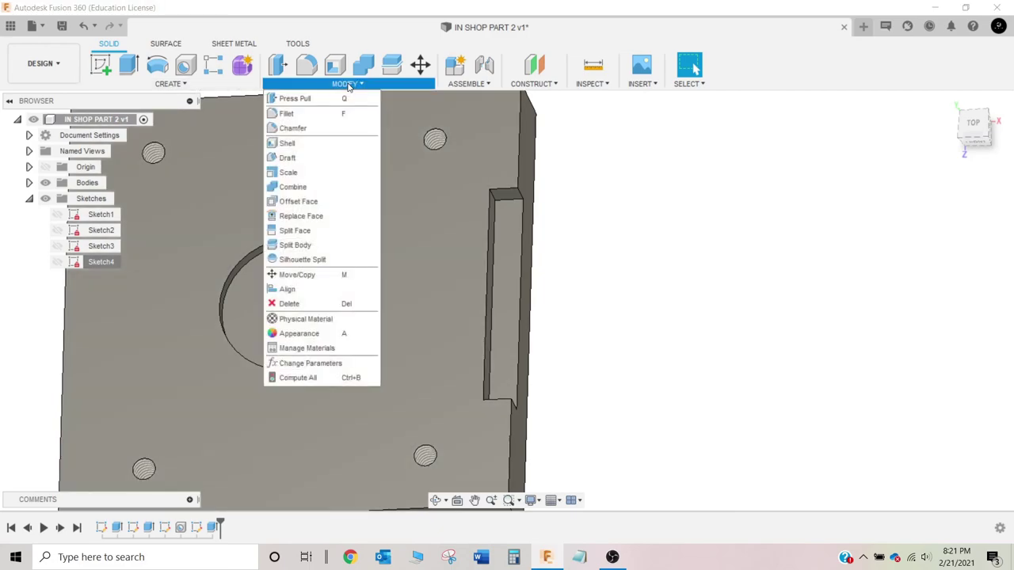
left_click(308, 116)
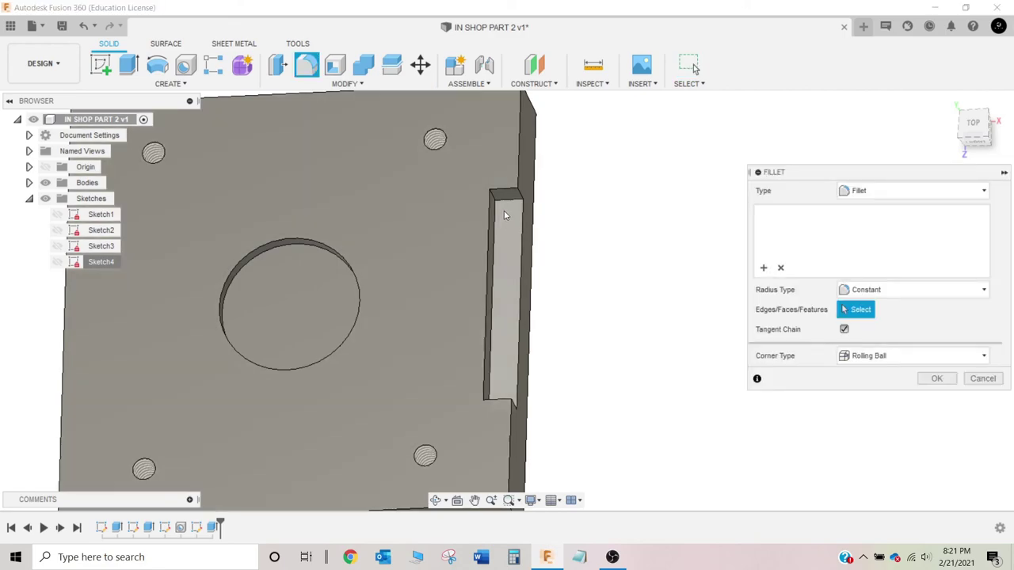
middle_click_drag(512, 235, 485, 210, "shift")
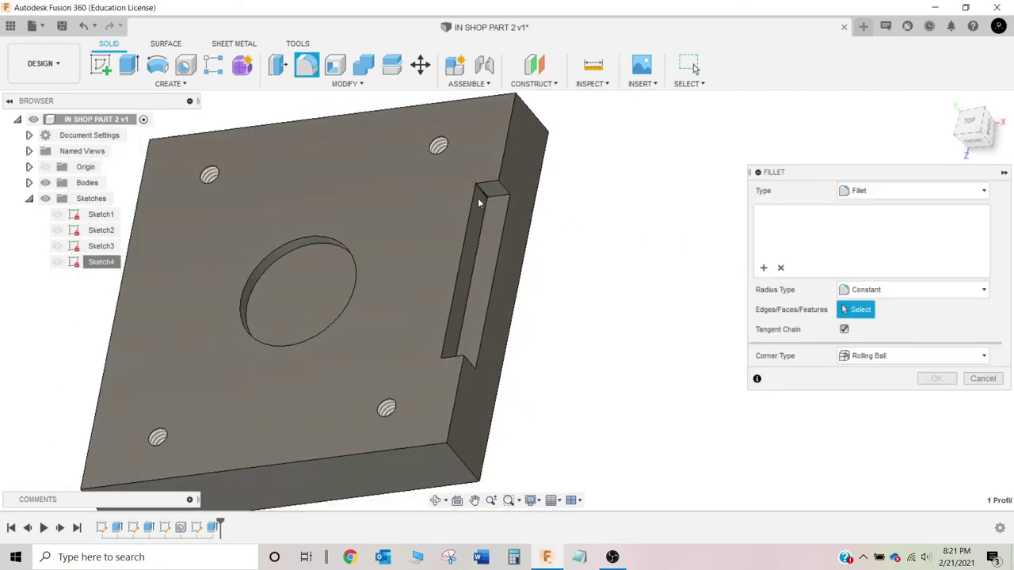
left_click(458, 262)
middle_click_drag(457, 274, 468, 420, "shift")
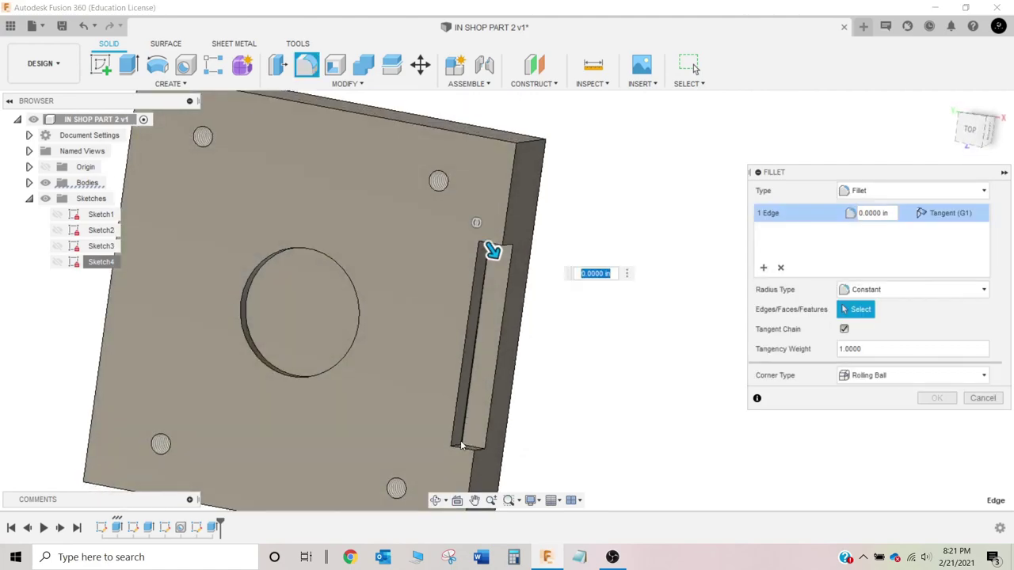
scroll(458, 454, "up", 5)
left_click(458, 453)
scroll(512, 403, "down", 3)
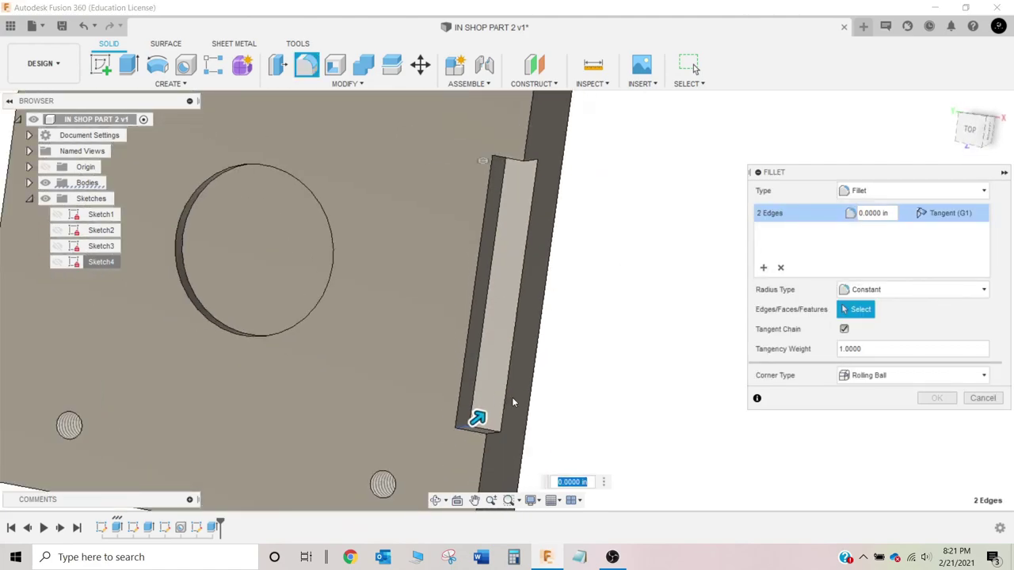
middle_click_drag(554, 380, 588, 348, "shift")
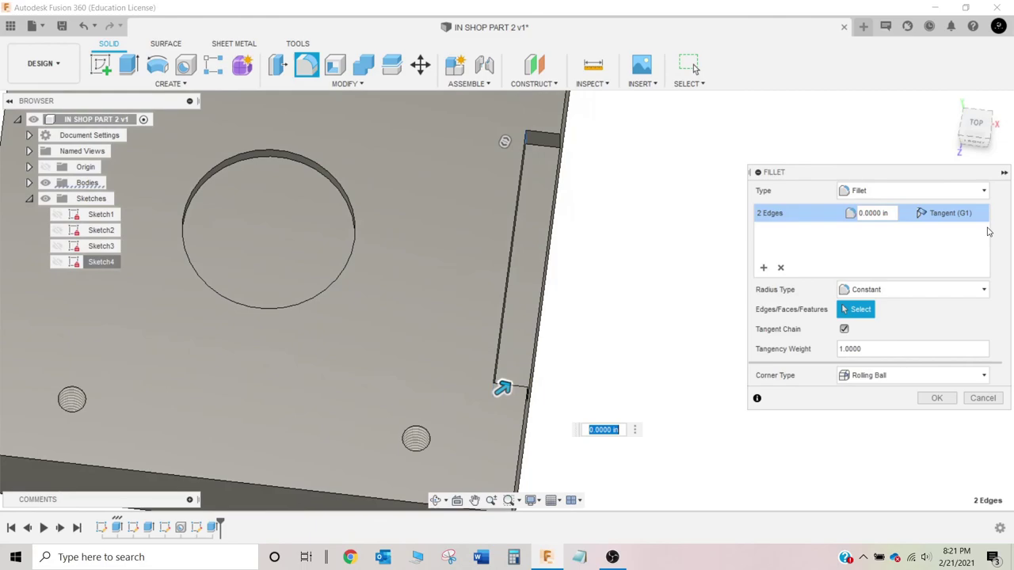
Step: Set the fillet radius of the two notch corners to 0.2 in and apply it
left_click(829, 214)
key("BackSpace")
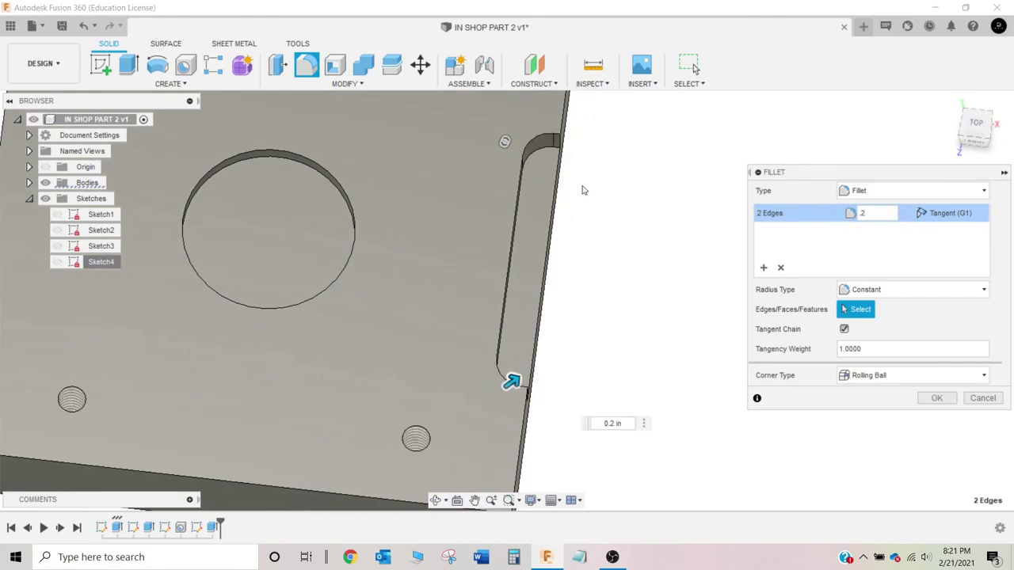
middle_click_drag(589, 232, 587, 213, "shift")
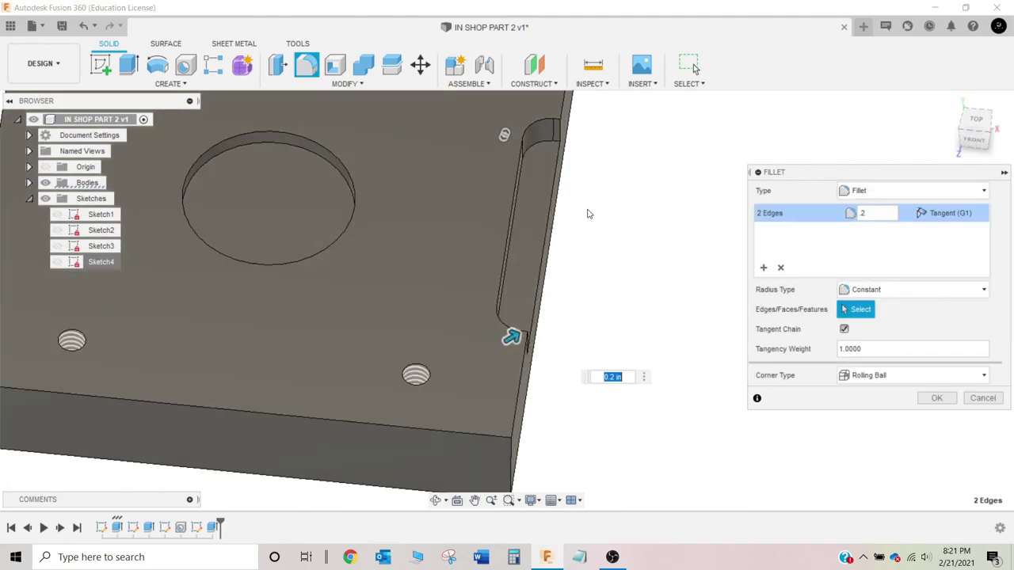
left_click(475, 500)
left_click_drag(594, 330, 550, 356)
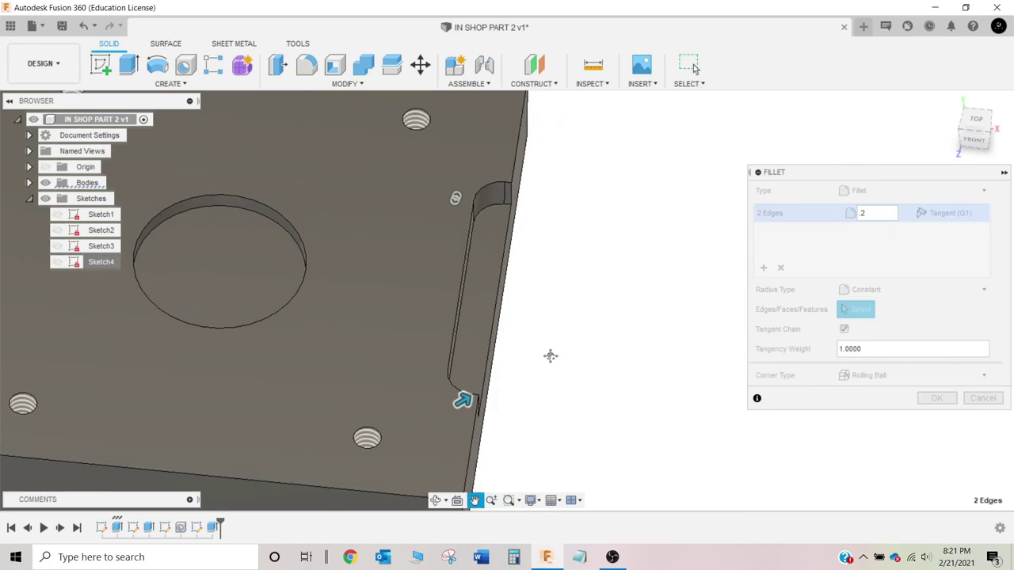
scroll(544, 311, "down", 2)
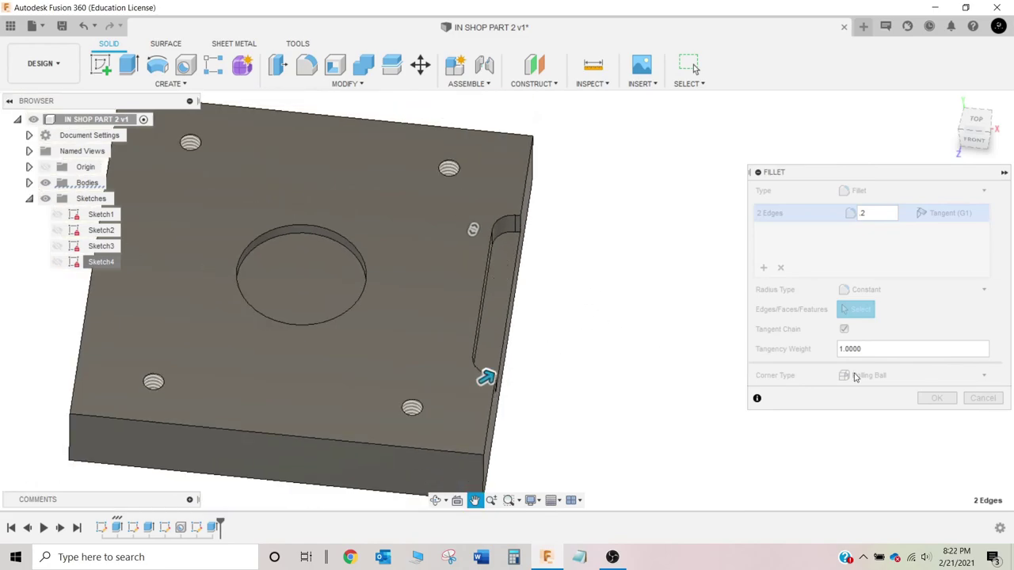
key("Escape")
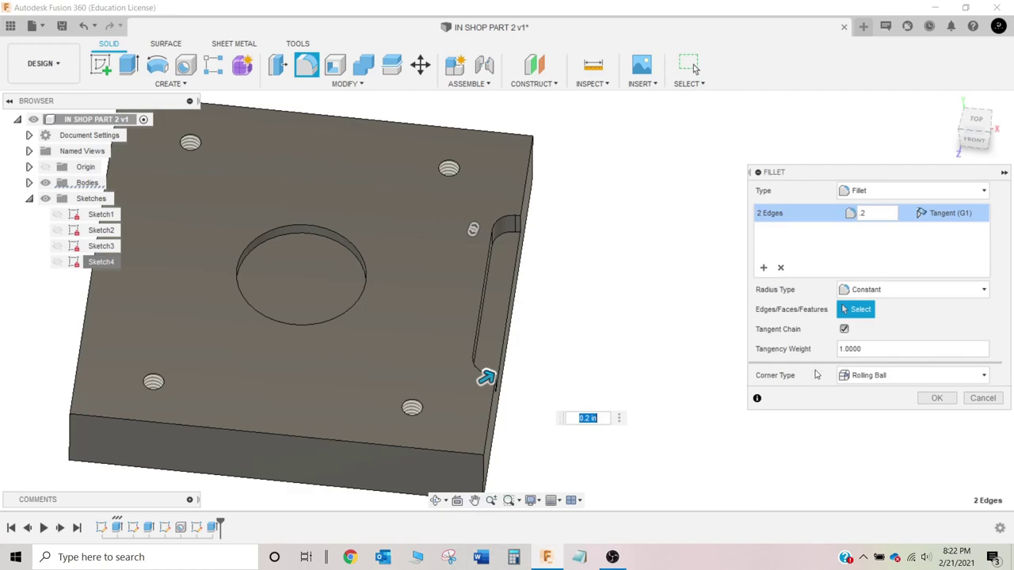
left_click(938, 401)
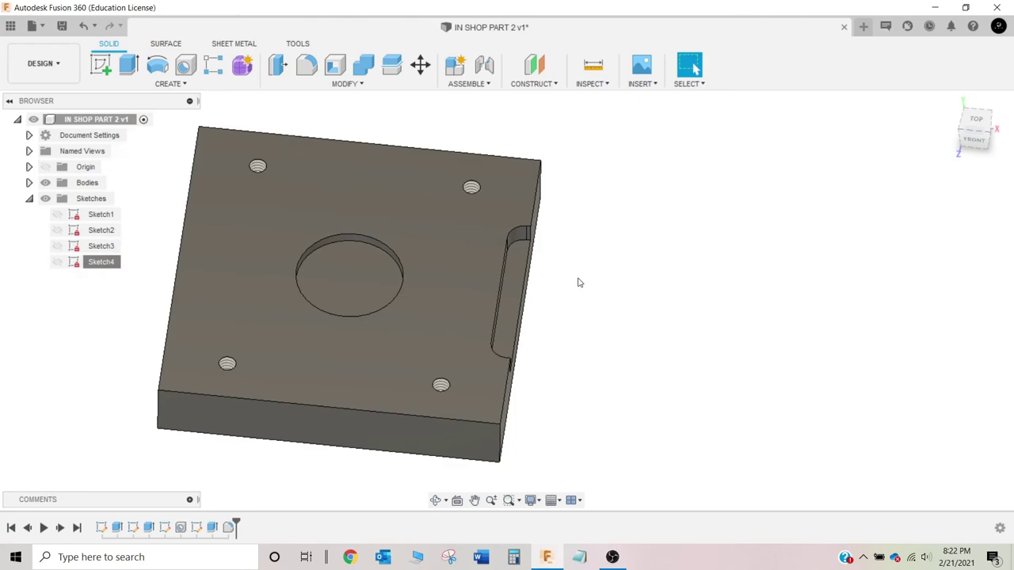
Step: Sketch a center-diameter circle about 0.57 in across on the plate's top face plane, outside the plate beside the notch
right_click(463, 266)
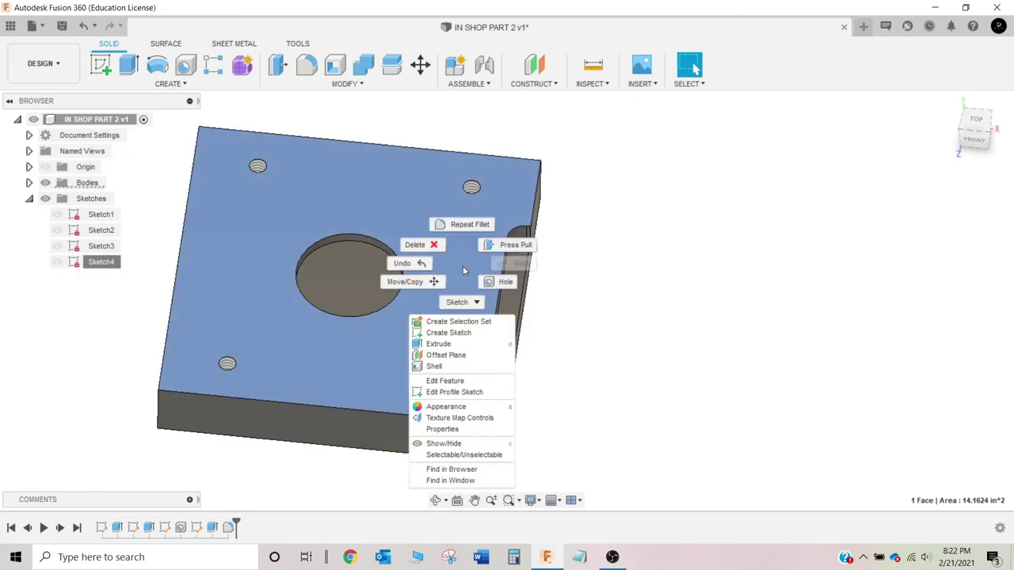
left_click(467, 308)
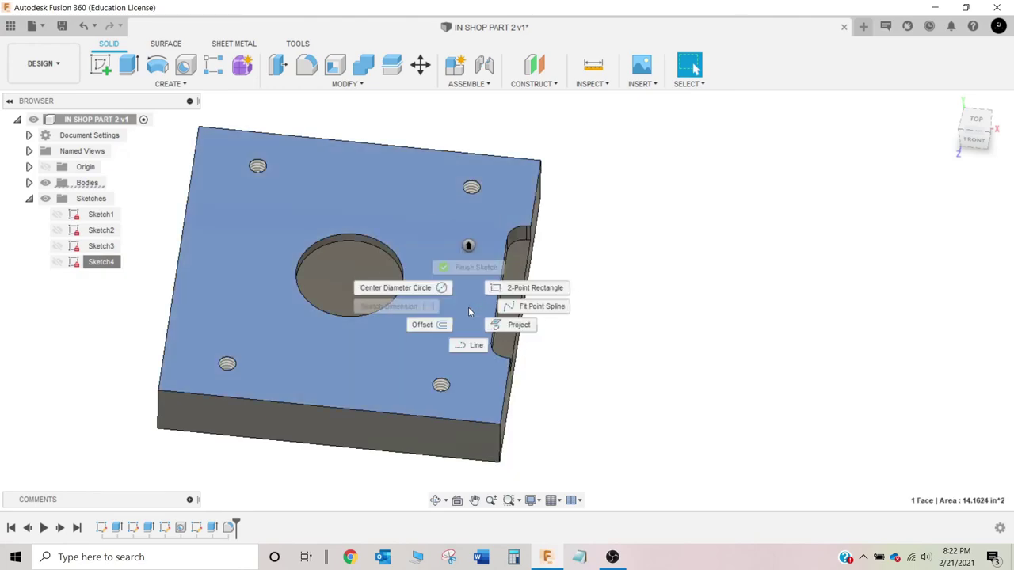
left_click(404, 290)
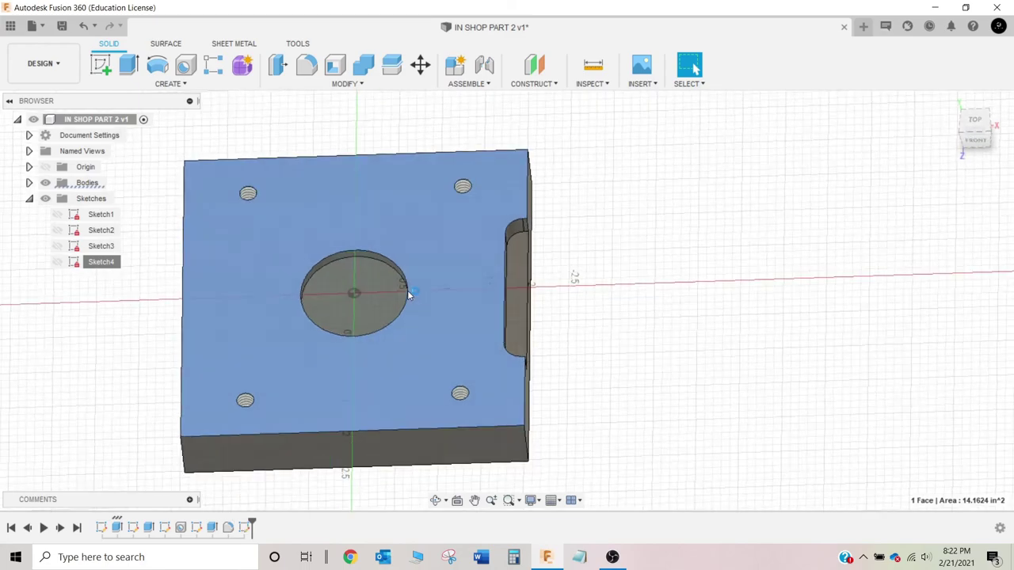
left_click(663, 247)
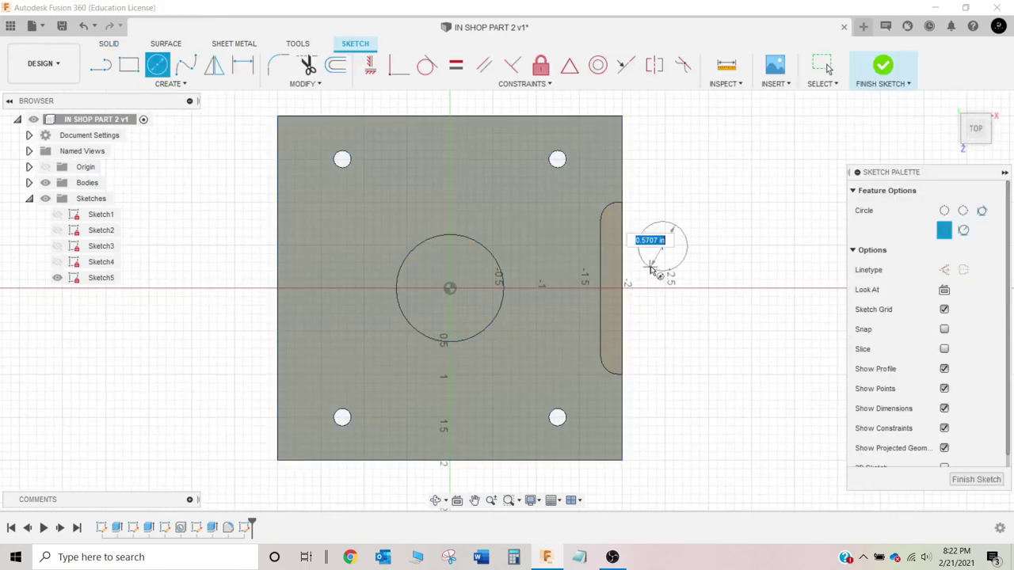
left_click(651, 269)
Step: Dimension the circle beside the notch to a 0.5 in diameter
key("d")
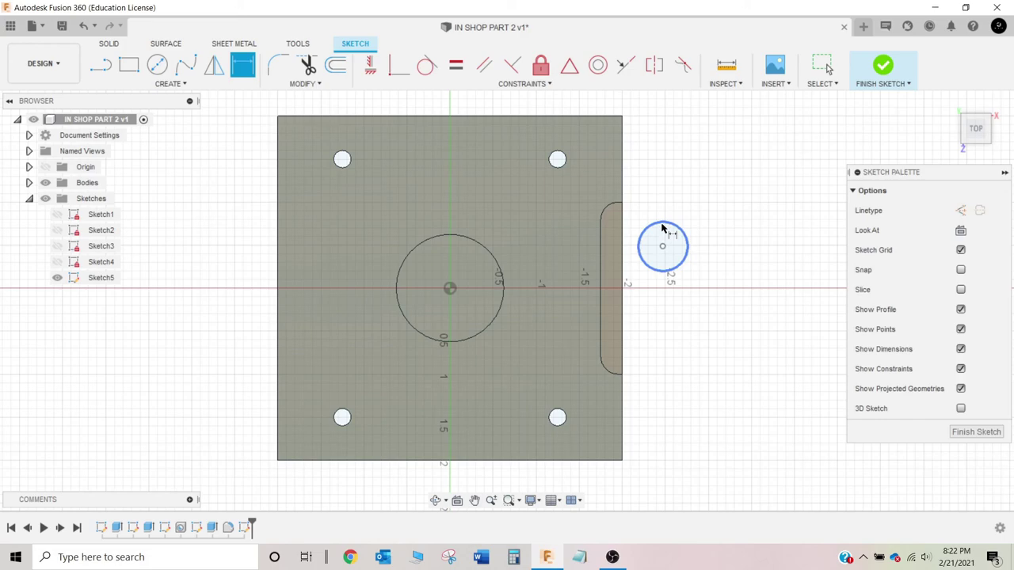
left_click(662, 229)
left_click(737, 231)
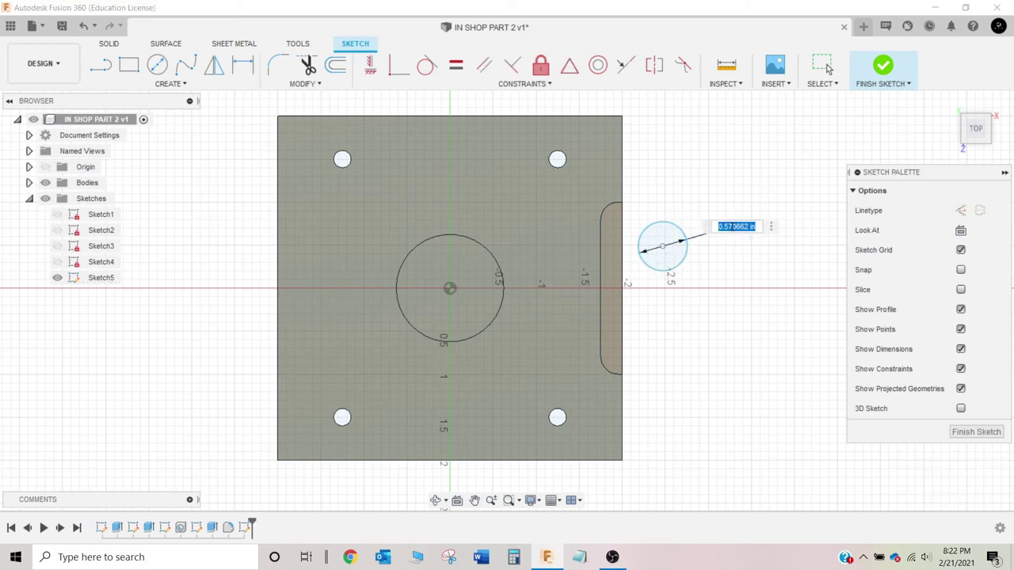
type(".5")
key("Return")
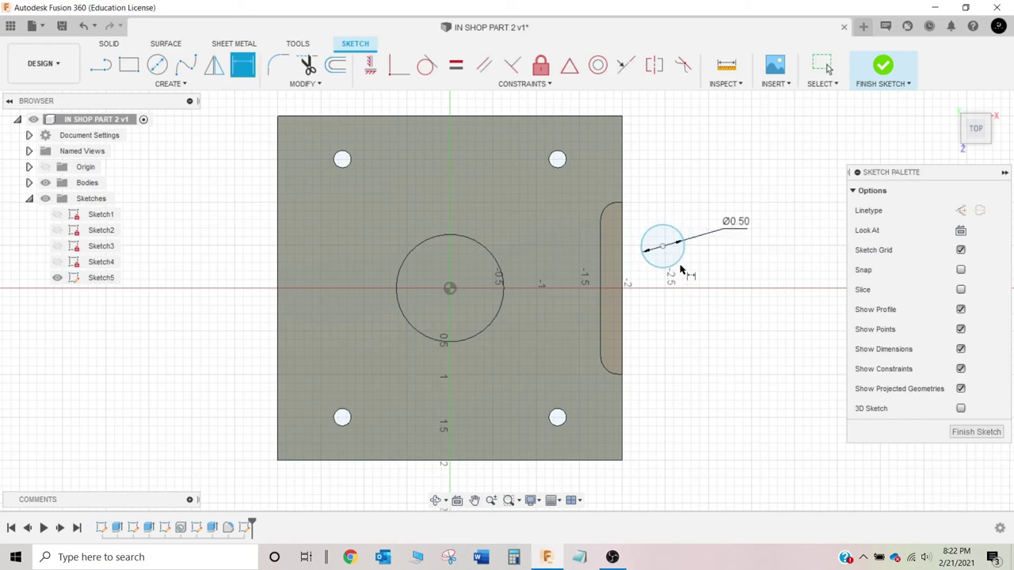
scroll(680, 270, "up", 2)
key("Escape")
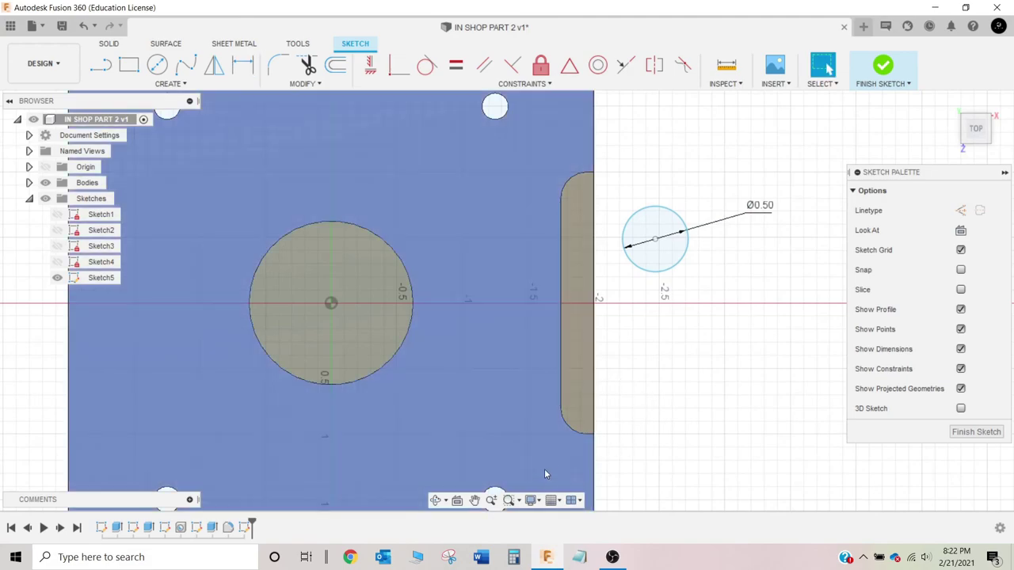
Step: Move the 0.5 in circle so its center lies on the plate's notched edge, near the notch's upper rounded end
left_click(474, 500)
left_click_drag(650, 344, 610, 390)
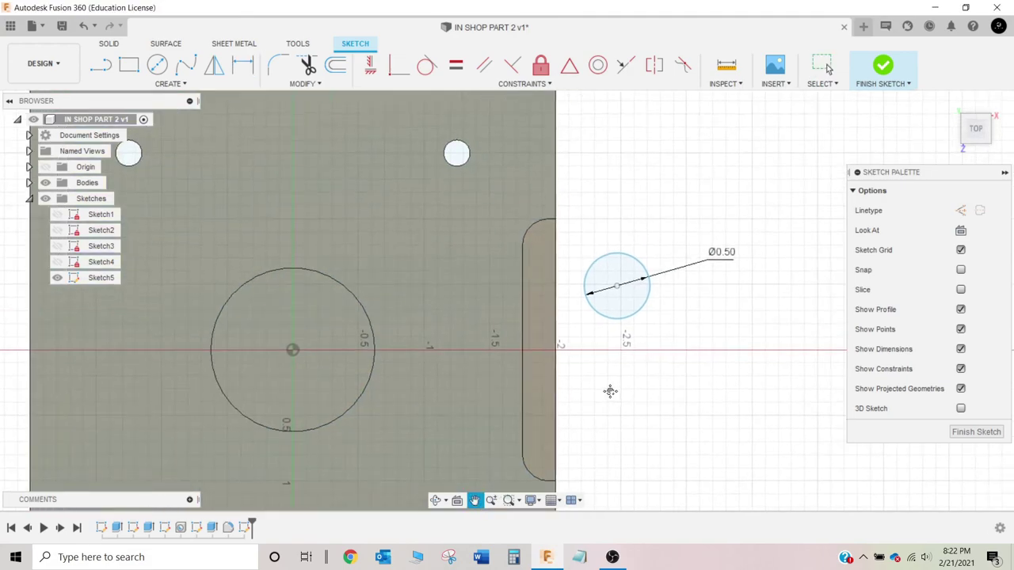
key("Escape")
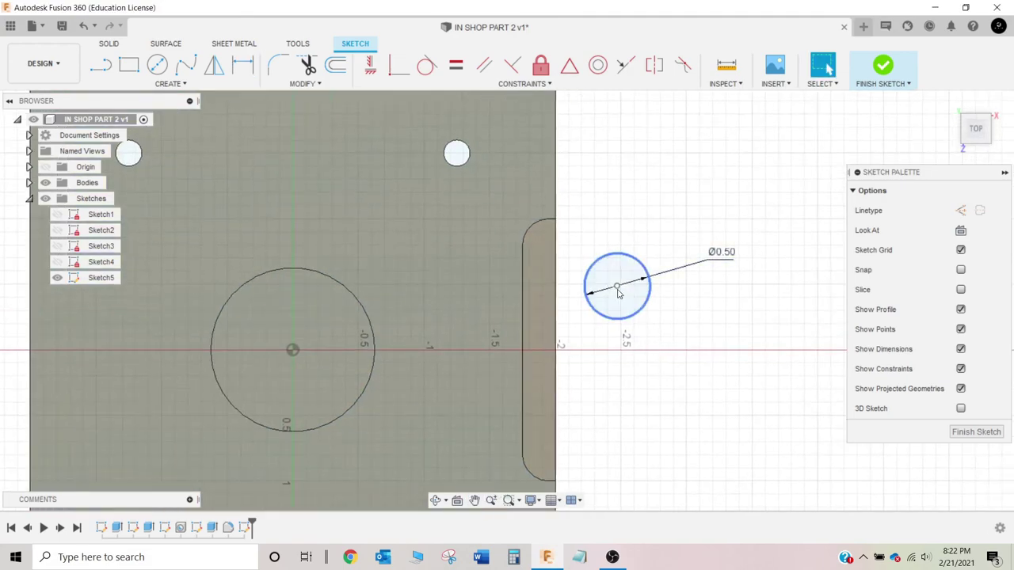
left_click_drag(619, 291, 557, 255)
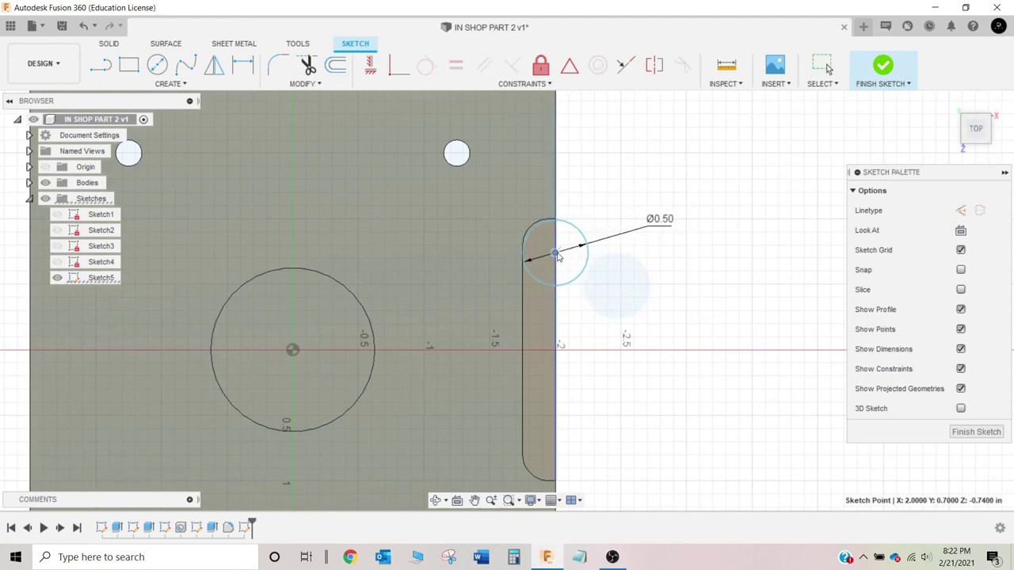
scroll(547, 237, "up", 5)
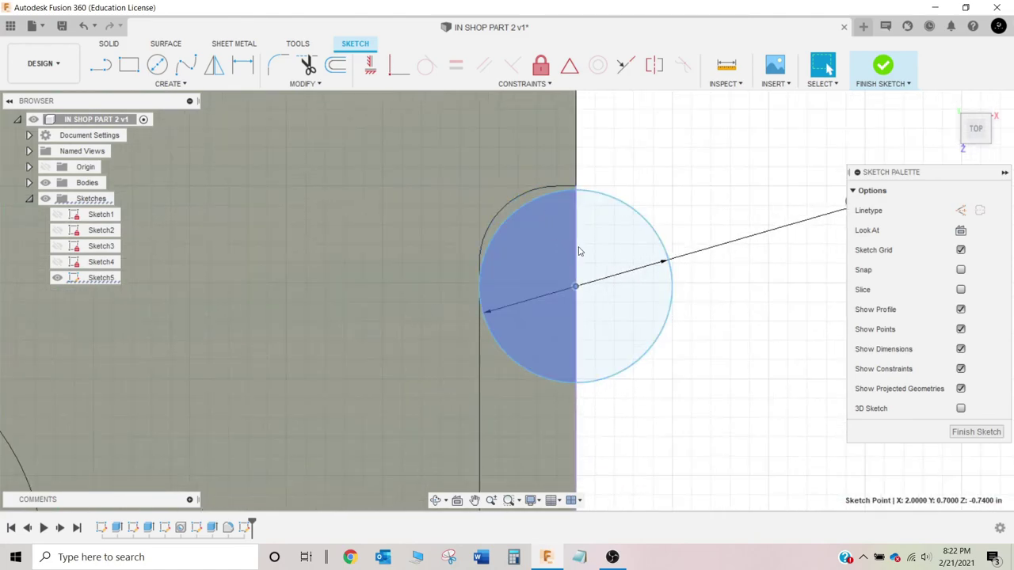
Step: Set the diameter of the circle centered on the plate's notched edge to 0.375 in
left_click_drag(576, 291, 728, 365)
scroll(727, 365, "down", 4)
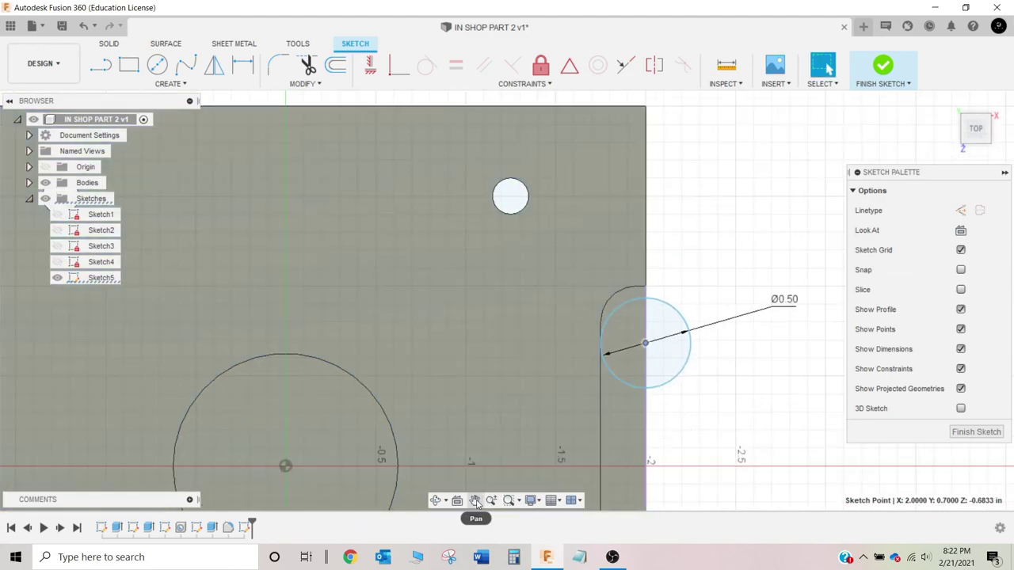
left_click(779, 404)
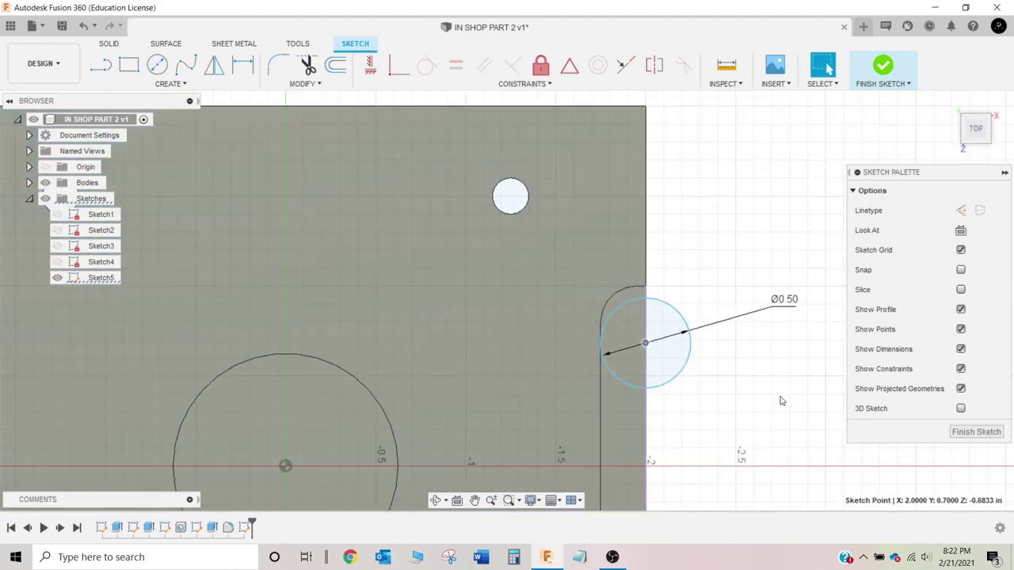
double_click(785, 299)
type(".375")
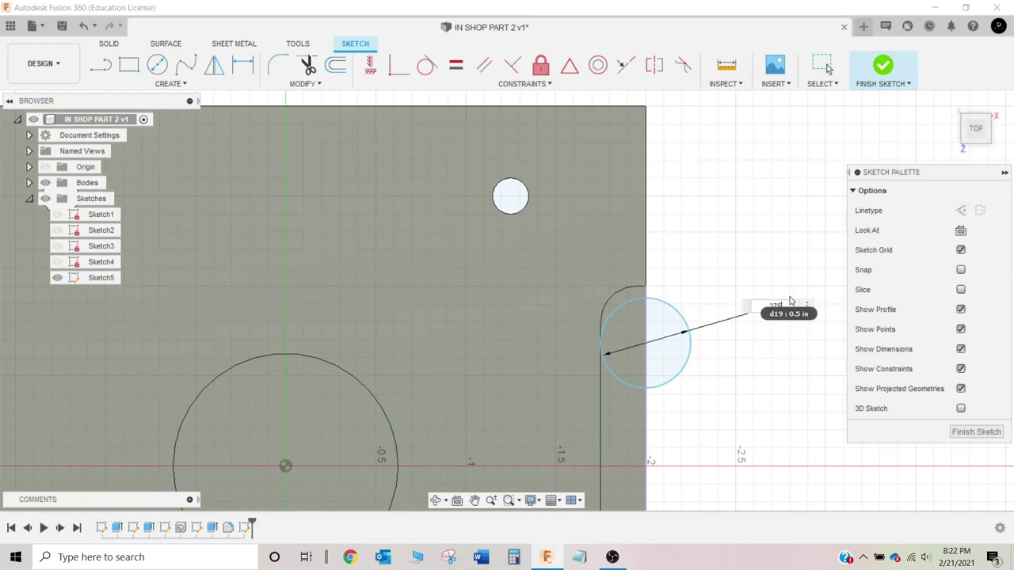
key("Return")
scroll(664, 312, "up", 2)
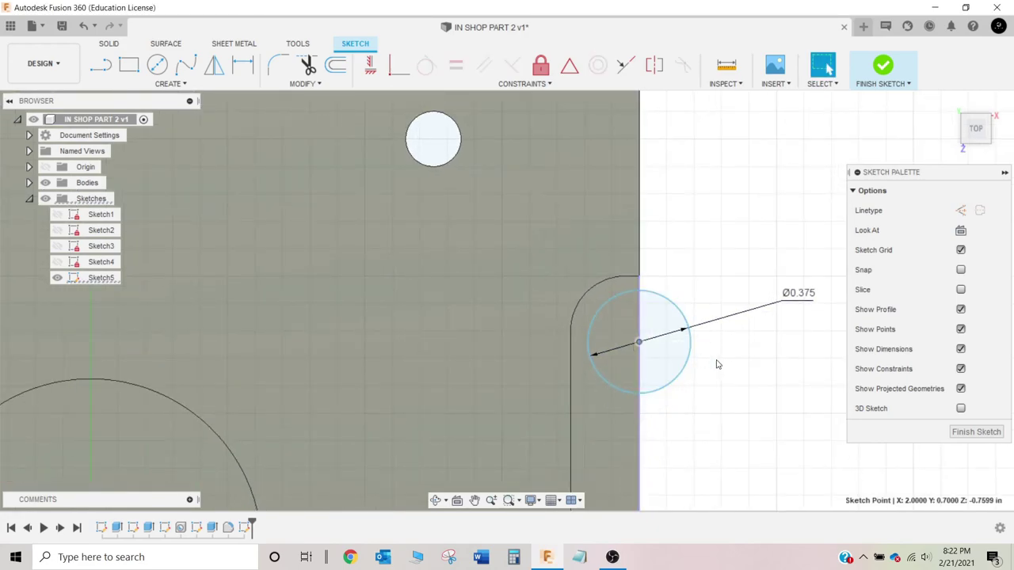
Step: Move the 0.375 in circle into the notch's upper rounded end, with its center at X 1.95, Z -0.80 in
scroll(718, 362, "down", 3)
left_click(474, 500)
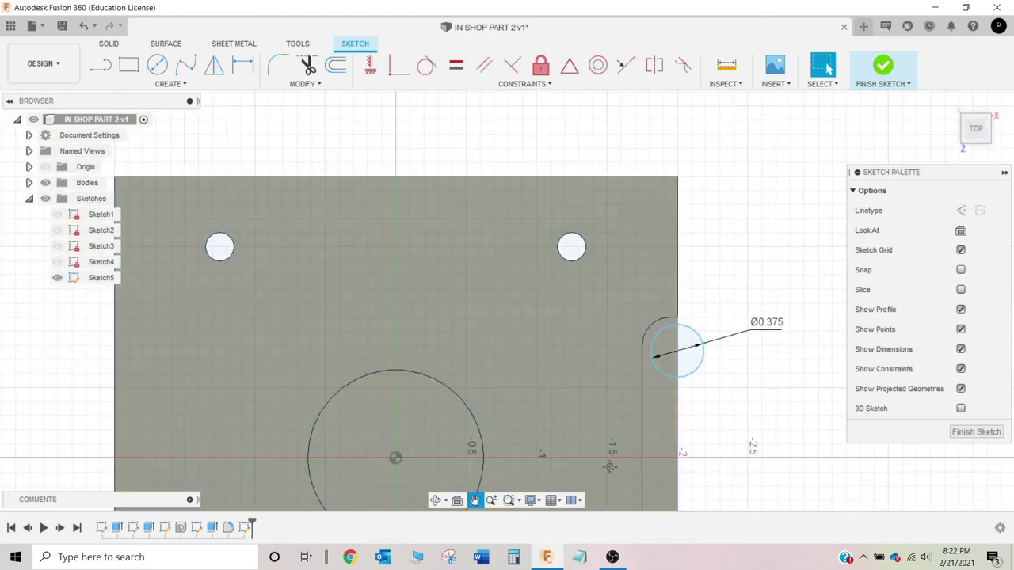
mouse_move(678, 435)
left_mouse_down()
mouse_move(644, 406)
mouse_move(594, 272)
left_mouse_up()
scroll(643, 349, "down", 2)
key("Escape")
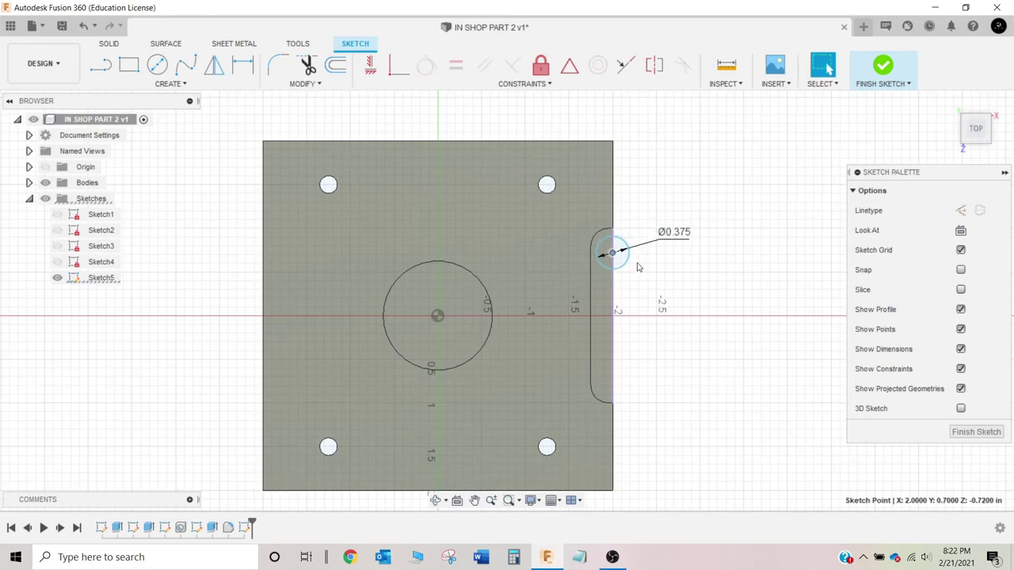
left_click(622, 244)
scroll(622, 242, "up", 3)
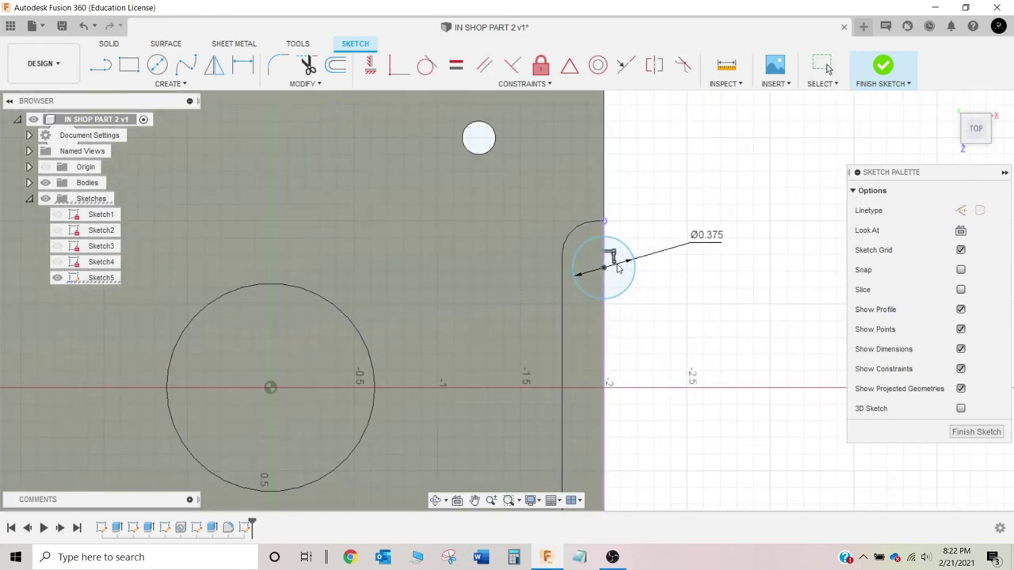
left_click(602, 271)
left_click_drag(604, 271, 595, 256)
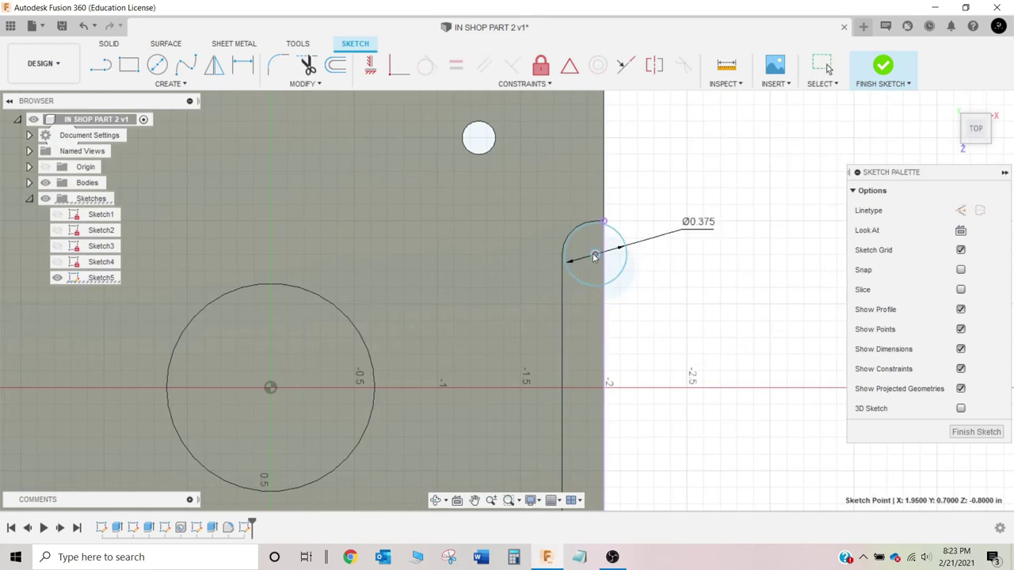
scroll(595, 256, "up", 5)
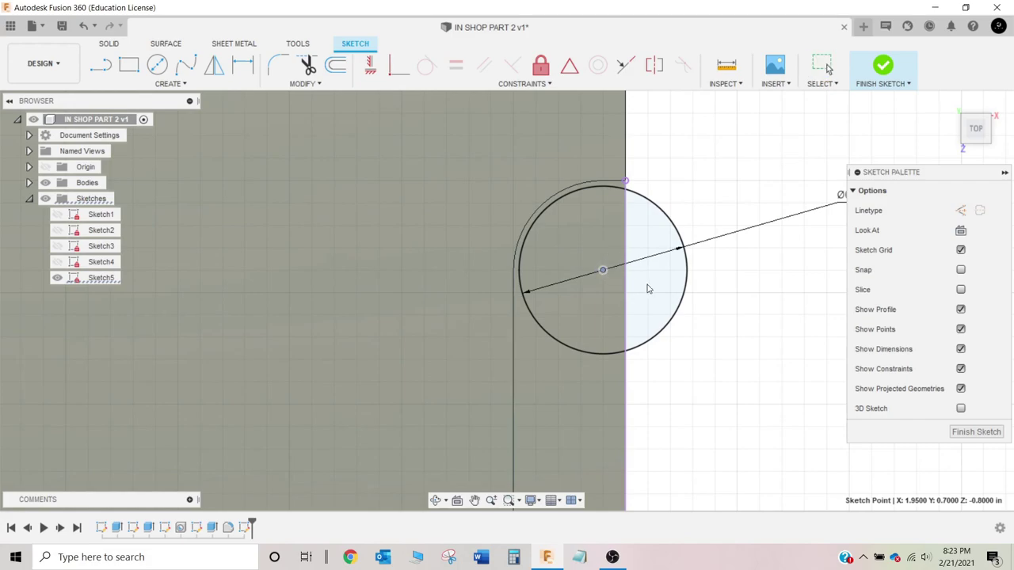
Step: Hide Sketch5 to check the notch's rounded corner without the circle, and show the sketch again
left_click(590, 269)
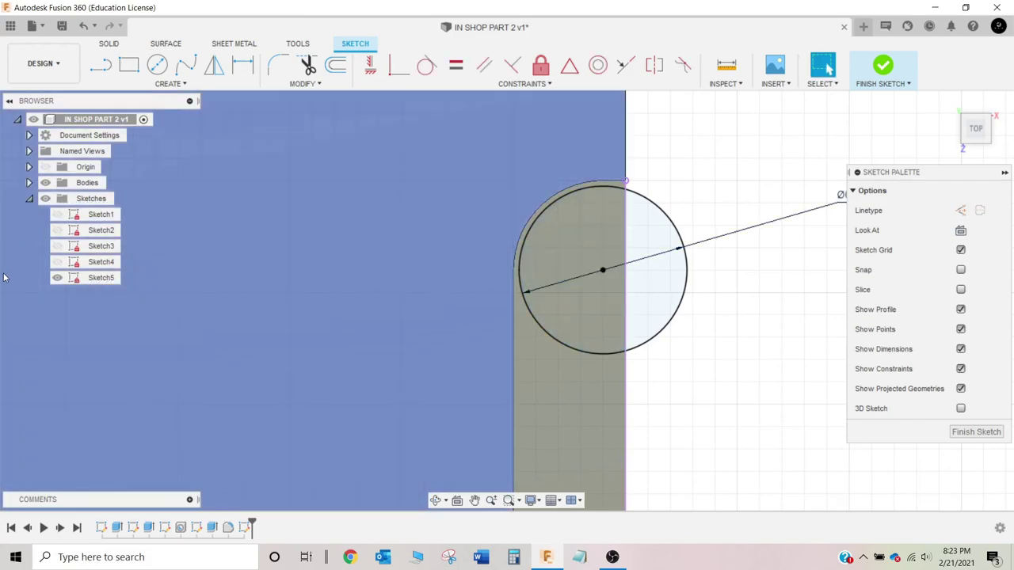
key("Delete")
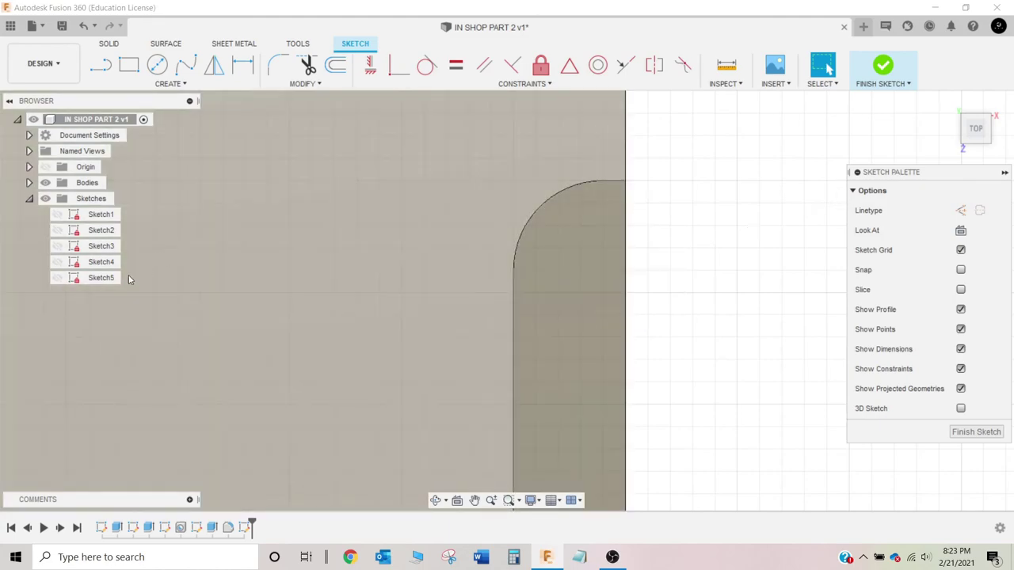
left_click(57, 278)
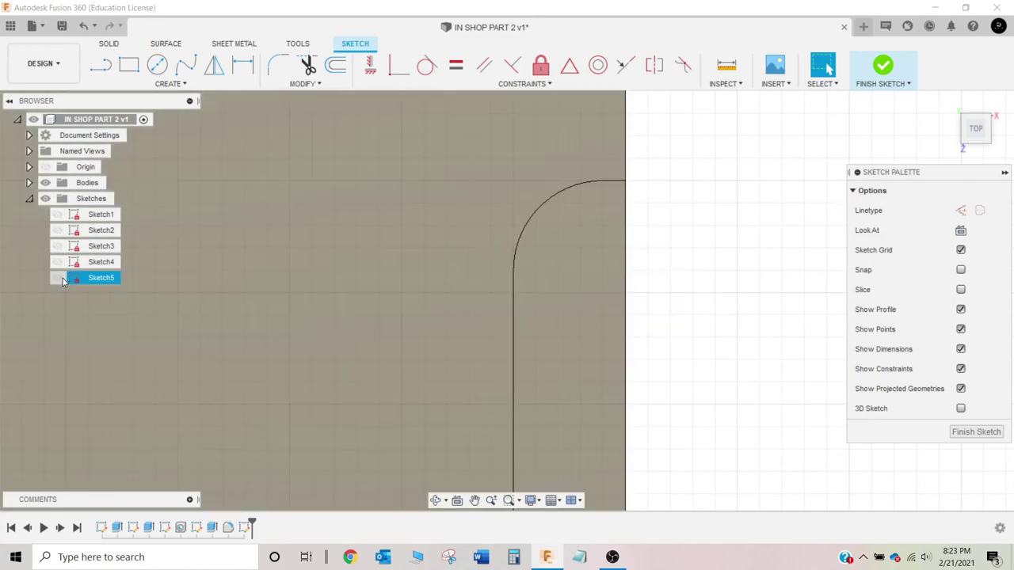
key("ctrl+z")
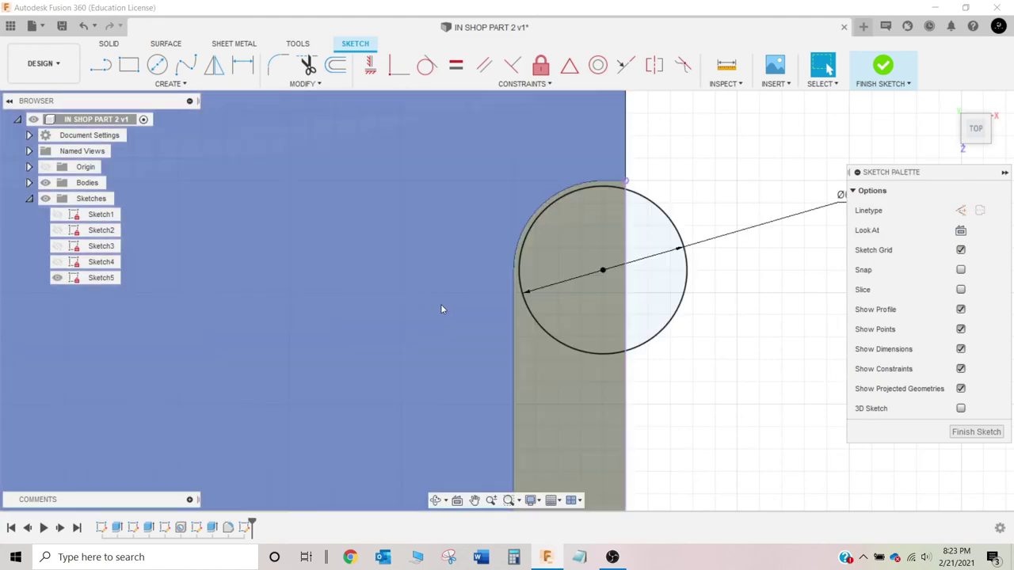
left_click(713, 339)
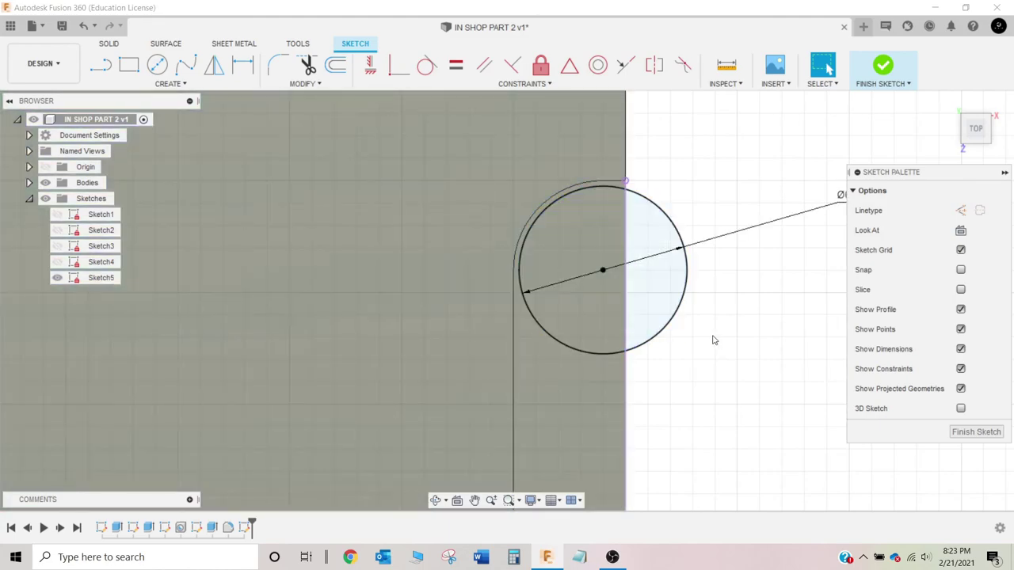
Step: Move the 0.375 in circle out of the notch, placing its center outside the plate at about X 2.16, Z -0.77 in
left_click(603, 270)
mouse_move(613, 269)
left_mouse_down()
mouse_move(598, 268)
mouse_move(698, 283)
left_mouse_up()
scroll(698, 283, "down", 2)
scroll(698, 284, "down", 3)
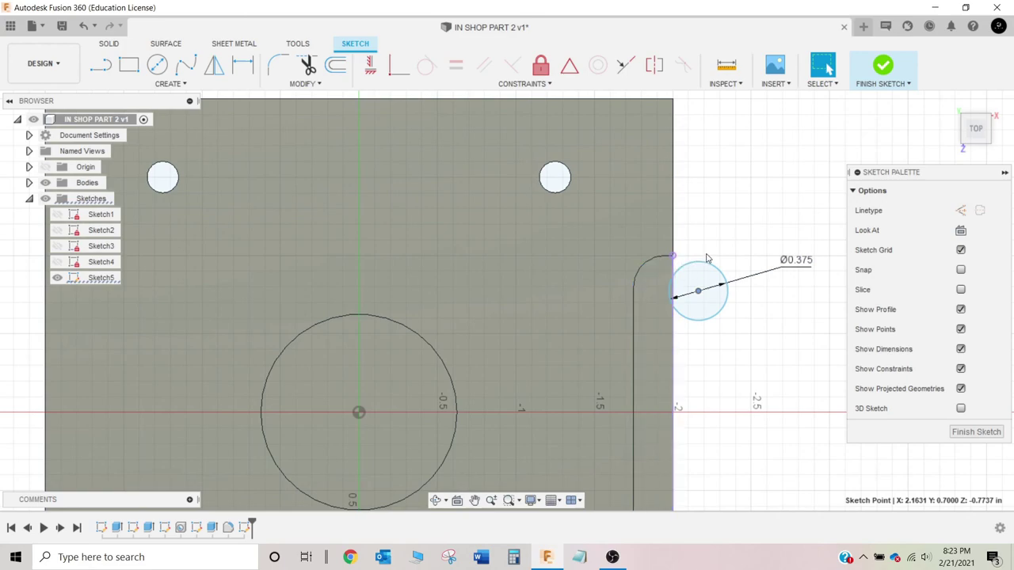
scroll(754, 303, "down", 3)
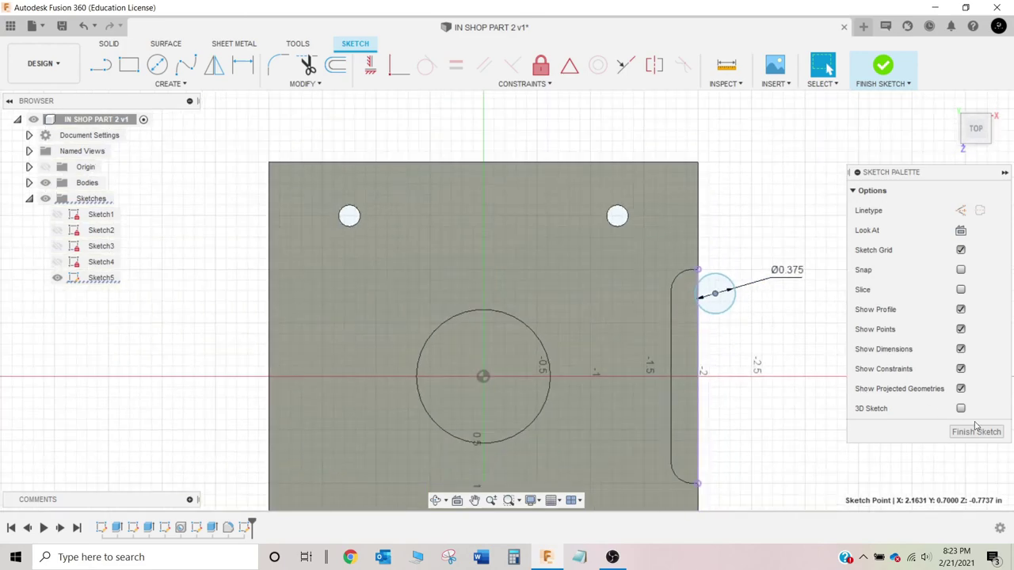
Step: Delete the 0.375 in circle beside the notch and finish the sketch
left_click(734, 301)
key("Delete")
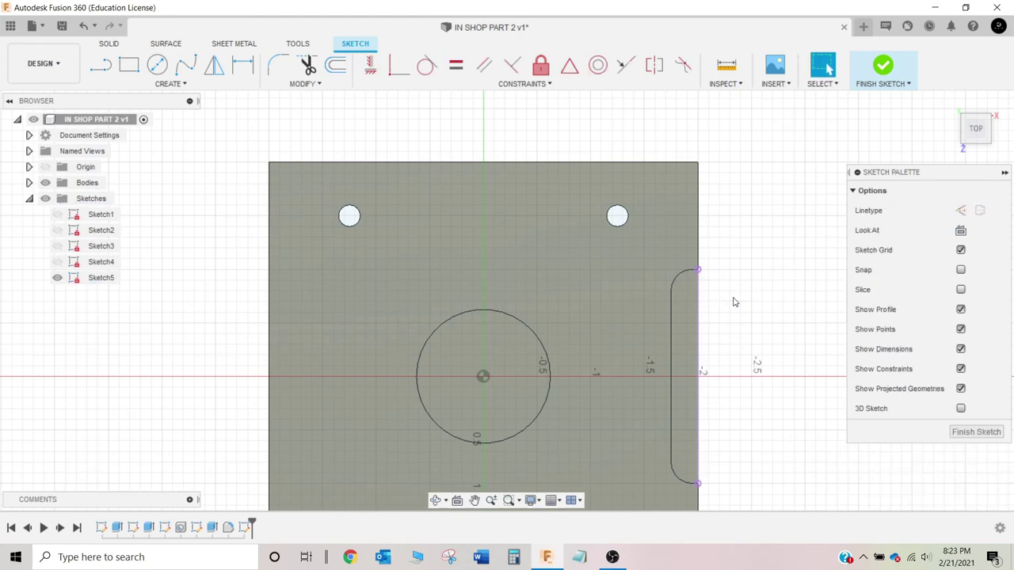
left_click(981, 431)
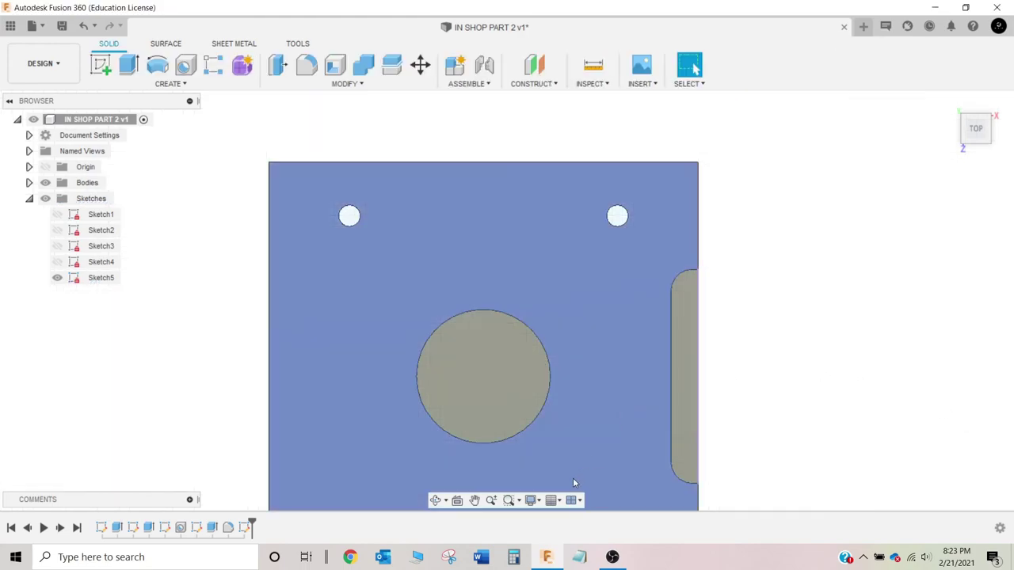
Step: Hide Sketch5 and save the design with the version description "User Saved"
left_click(475, 501)
left_click_drag(521, 419, 494, 310)
scroll(491, 314, "down", 2)
scroll(481, 294, "down", 3)
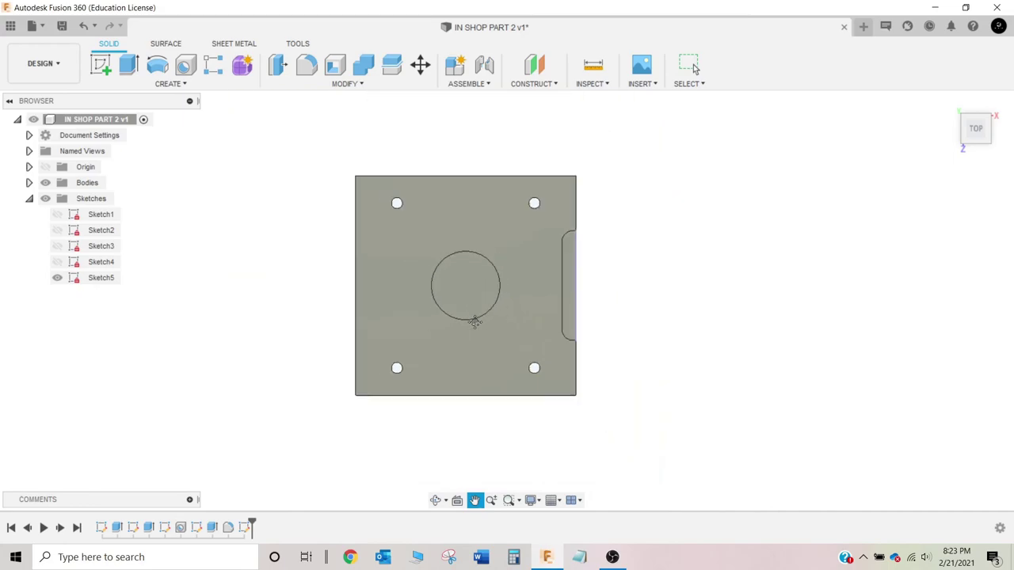
scroll(475, 324, "up", 4)
middle_click_drag(476, 324, 459, 285, "shift")
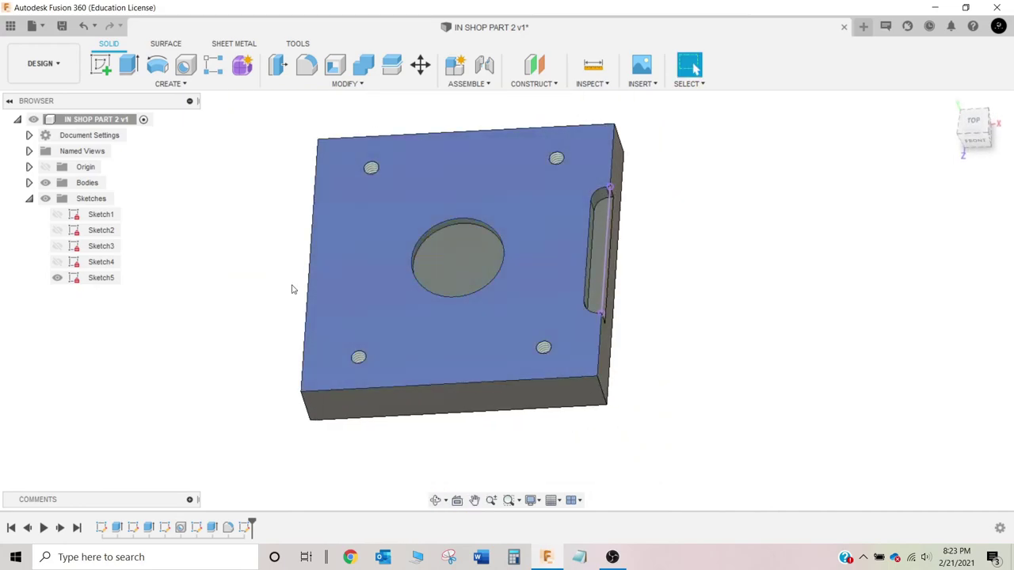
left_click(57, 278)
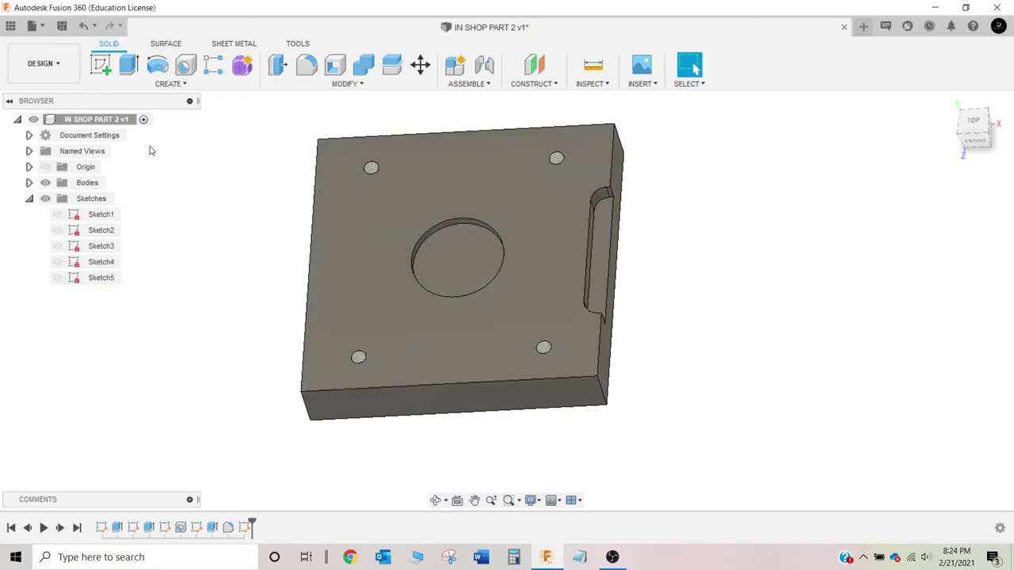
key("ctrl+s")
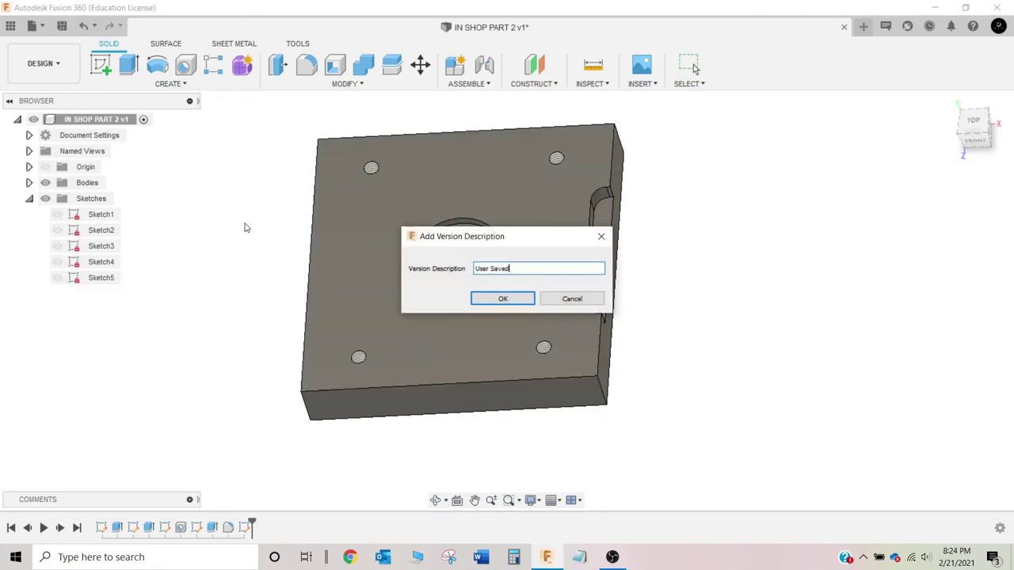
left_click(492, 304)
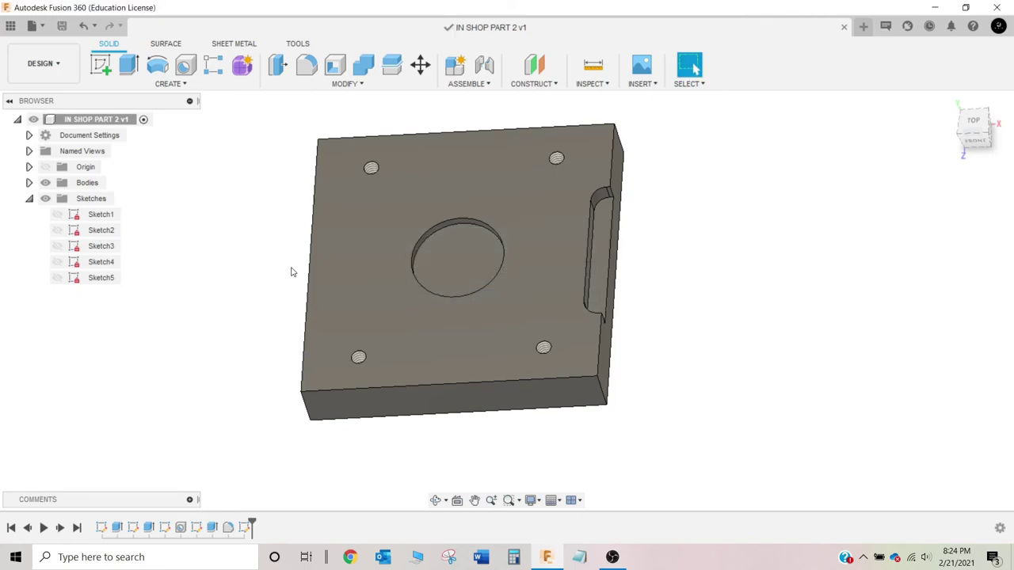